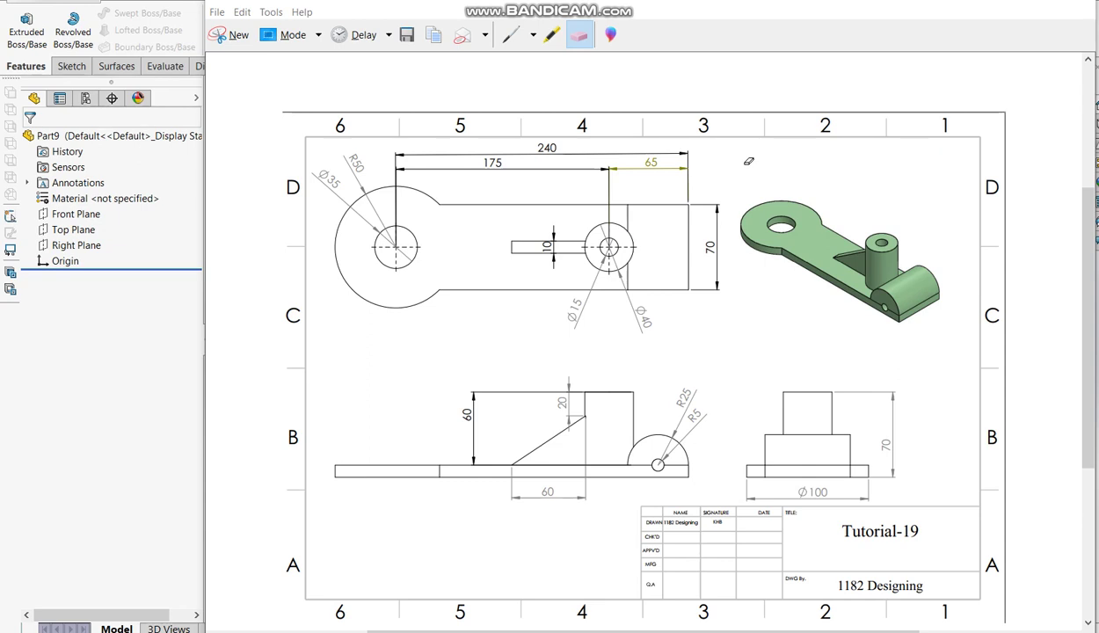
Circle the Ø35, 240, 175 and 65 dimensions in red pen on the snip, then close it.
{"action": "left_click", "coordinate": [521, 40]}
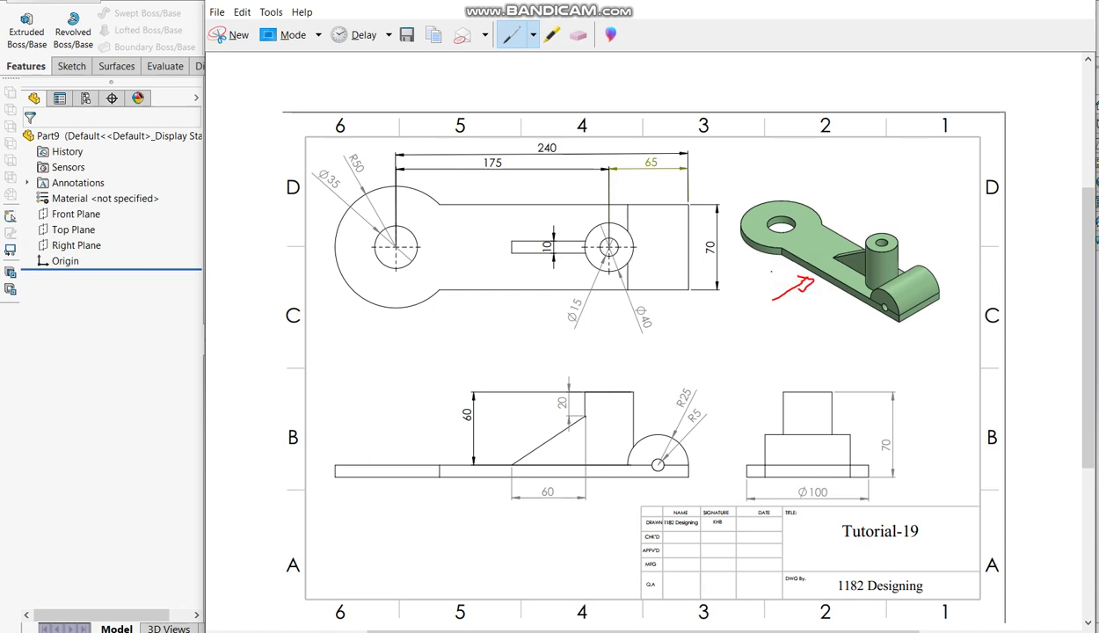
{"action": "left_click_drag", "start_coordinate": [328, 147], "coordinate": [301, 167]}
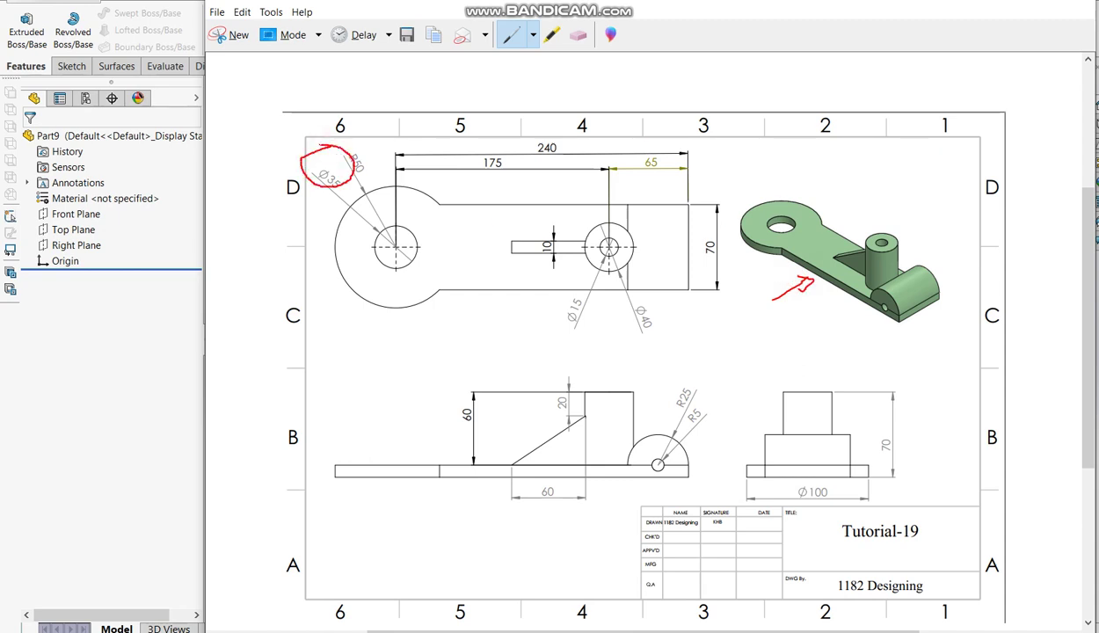
{"action": "left_click_drag", "start_coordinate": [530, 144], "coordinate": [556, 157]}
{"action": "left_click_drag", "start_coordinate": [475, 161], "coordinate": [514, 164]}
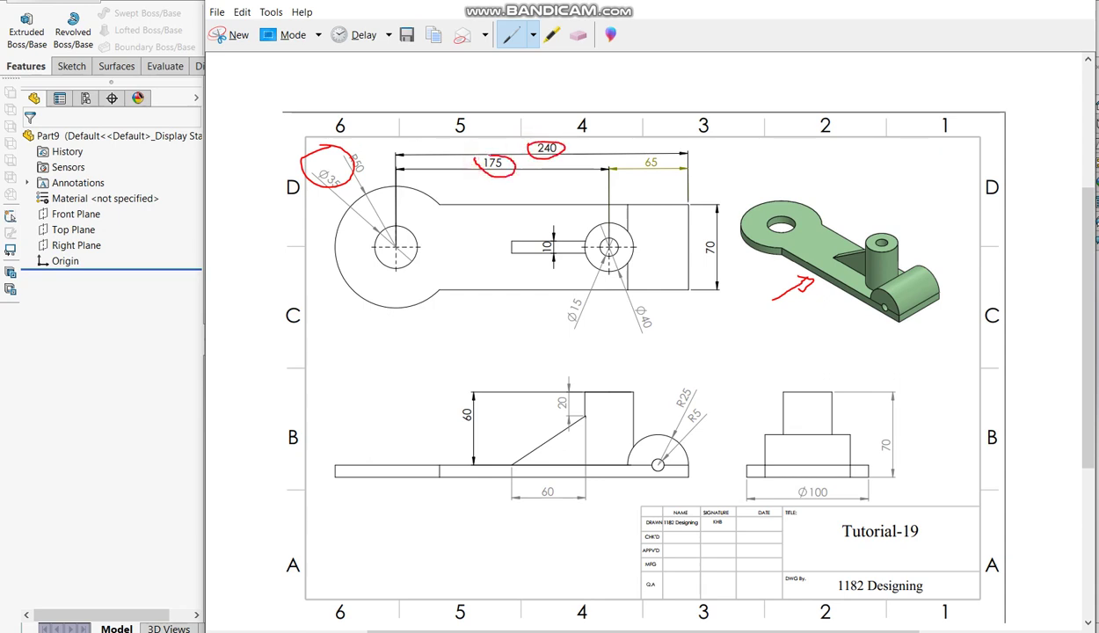
{"action": "left_click_drag", "start_coordinate": [639, 162], "coordinate": [662, 159]}
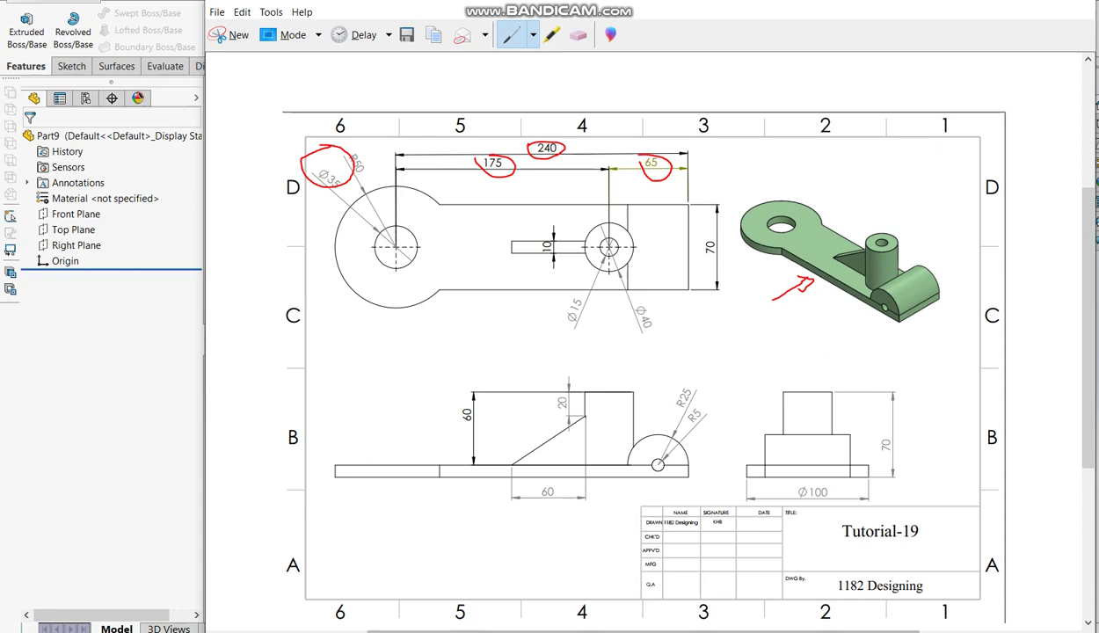
{"action": "left_click", "coordinate": [177, 280]}
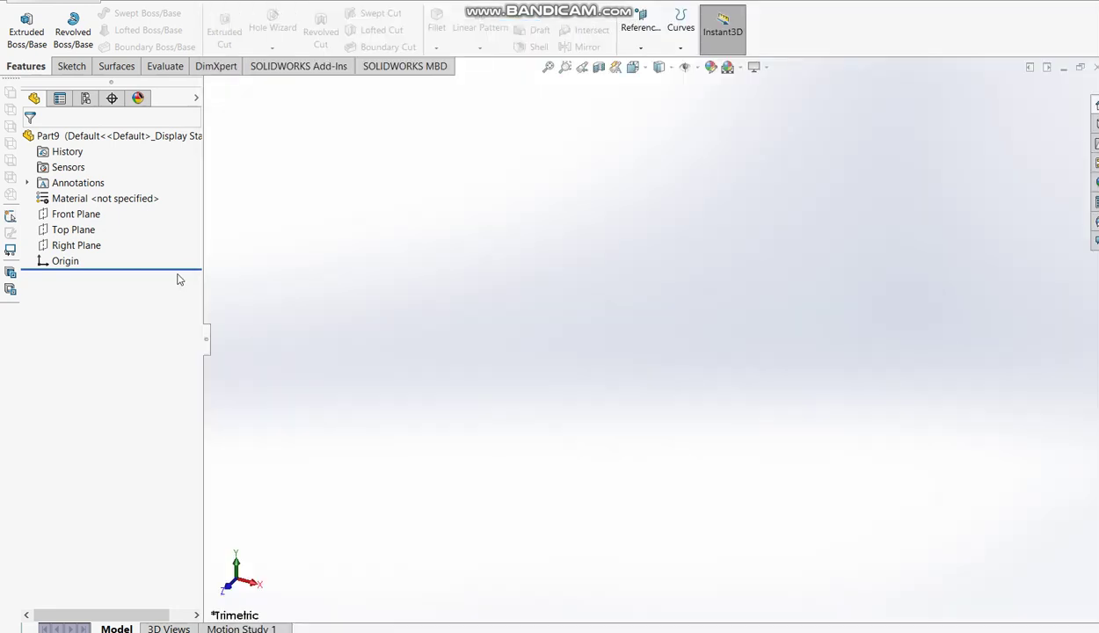
Start an extruded boss on the Top Plane and draw two concentric circles at the origin.
{"action": "left_click", "coordinate": [27, 29]}
{"action": "left_click", "coordinate": [435, 348]}
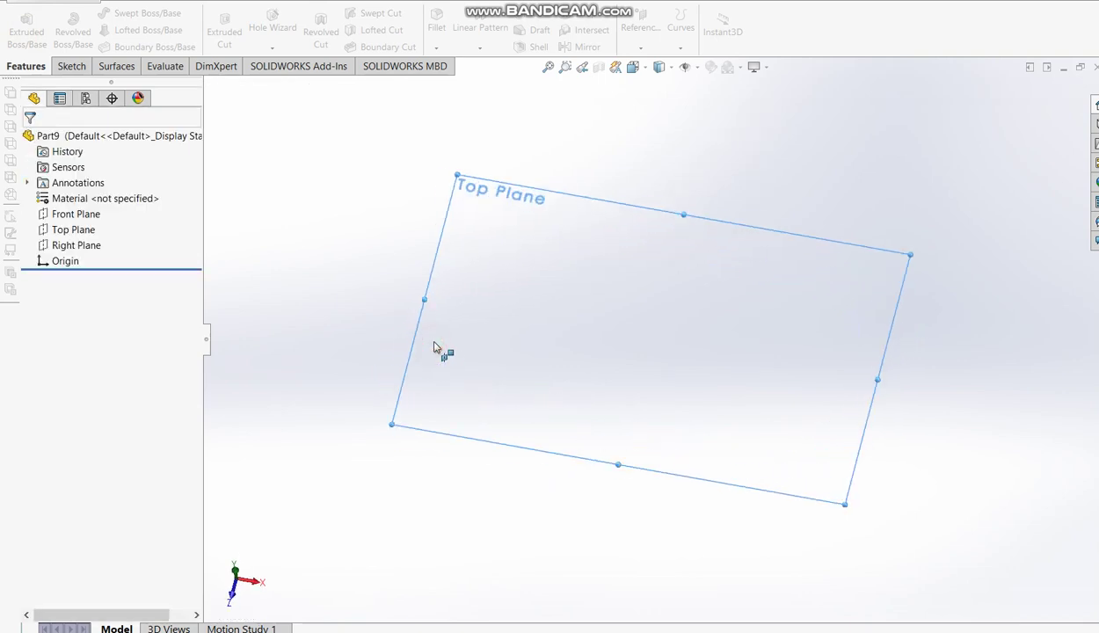
{"action": "left_click", "coordinate": [148, 15]}
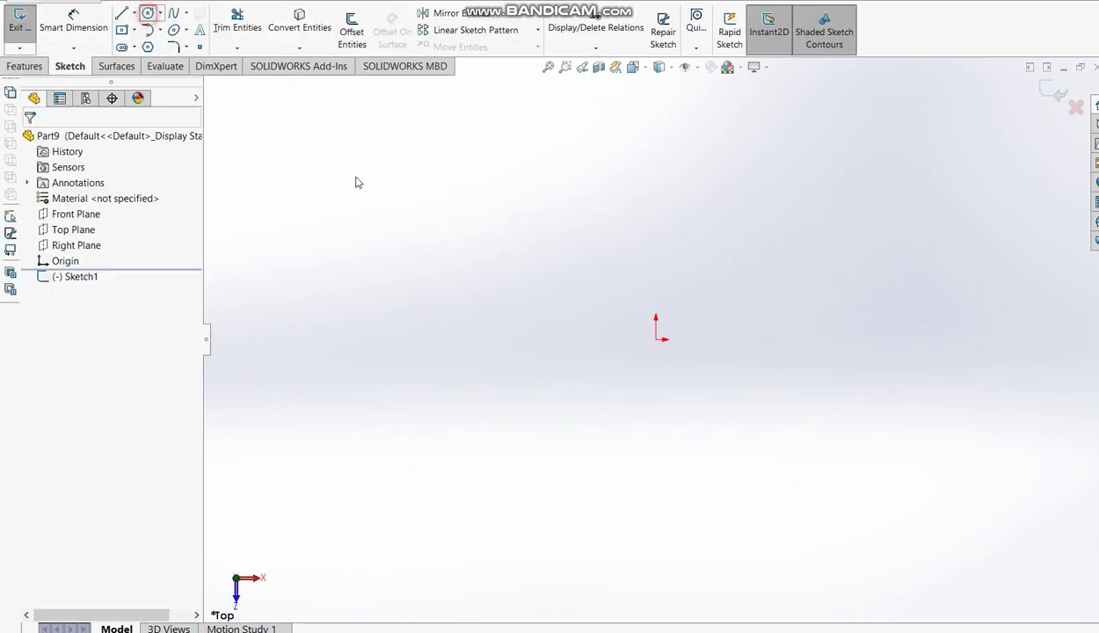
{"action": "left_click", "coordinate": [658, 355]}
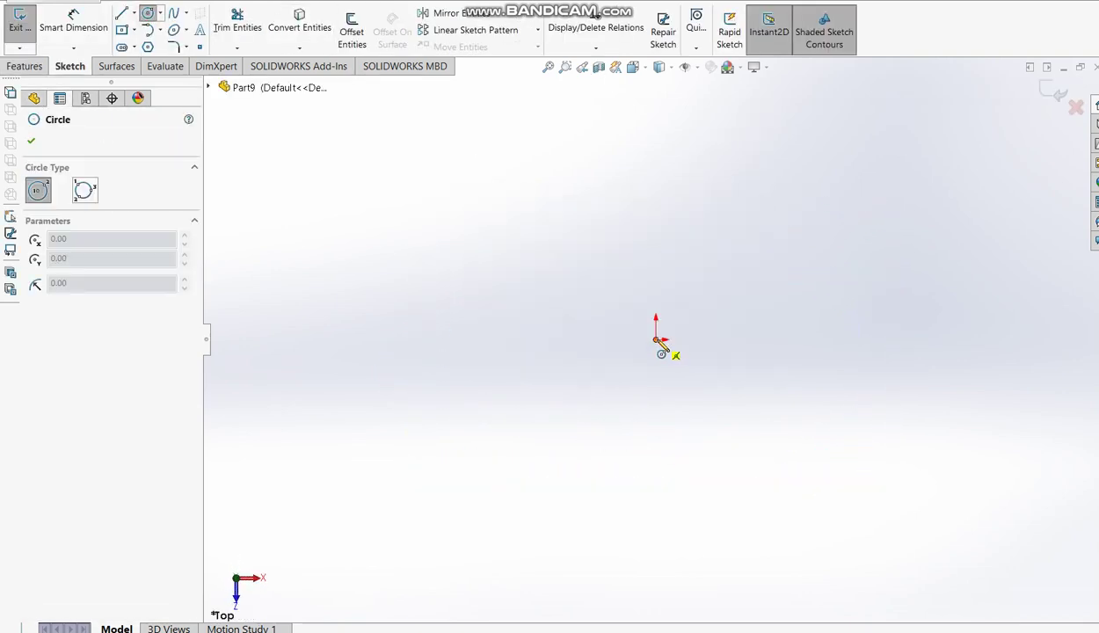
{"action": "left_click", "coordinate": [656, 340]}
{"action": "left_click", "coordinate": [623, 297]}
{"action": "left_click", "coordinate": [656, 340]}
{"action": "left_click", "coordinate": [570, 254]}
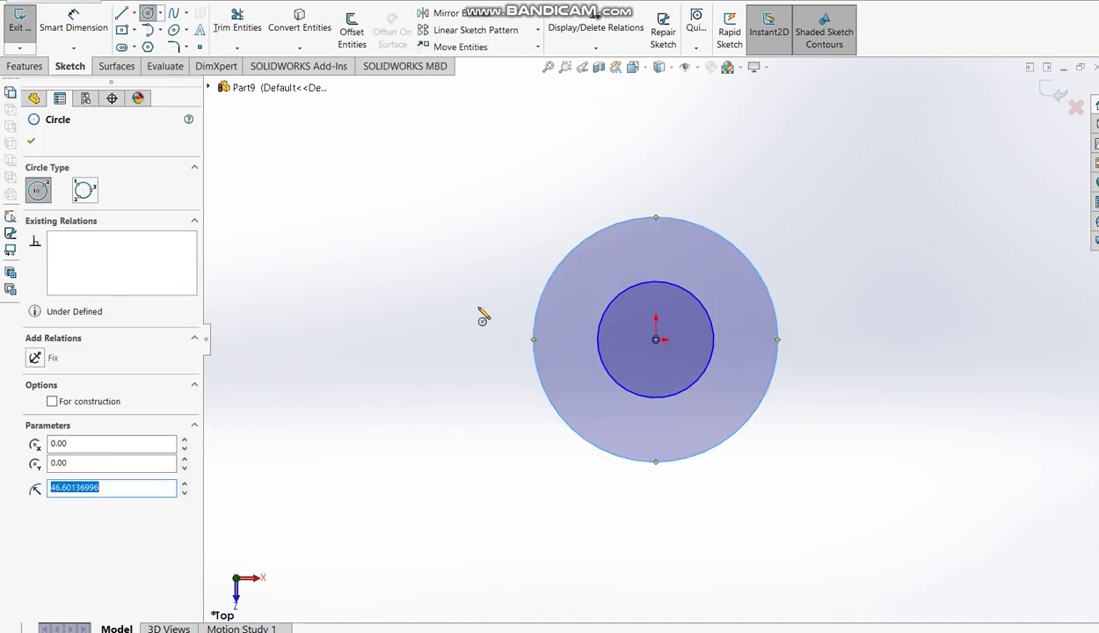
Dimension the inner circle Ø35 and the outer circle Ø100.
{"action": "left_click", "coordinate": [68, 31]}
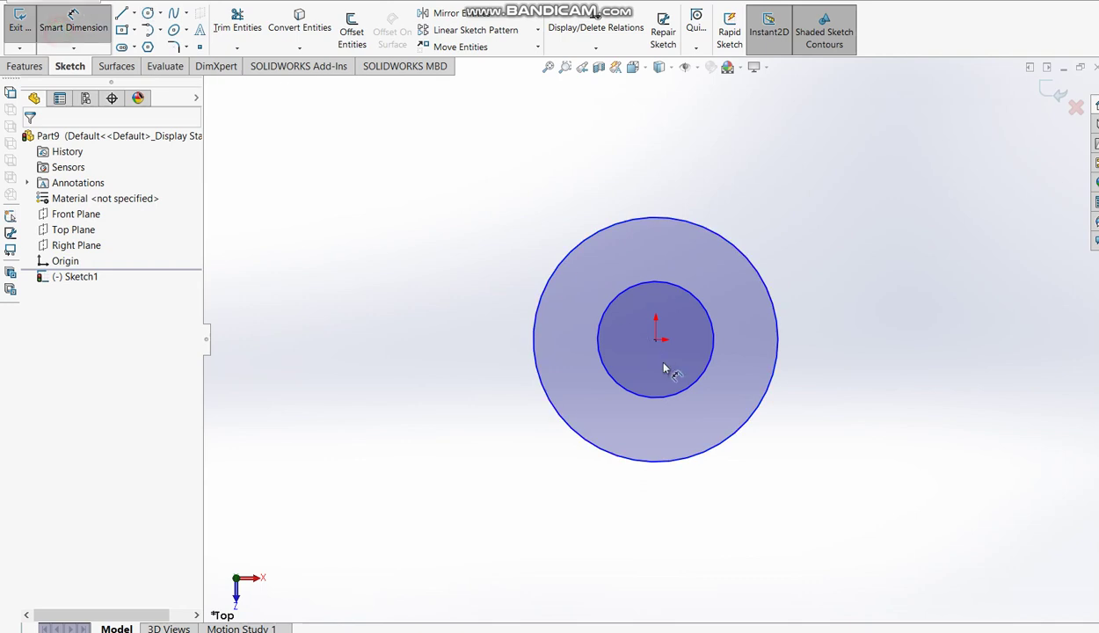
{"action": "left_click", "coordinate": [709, 374]}
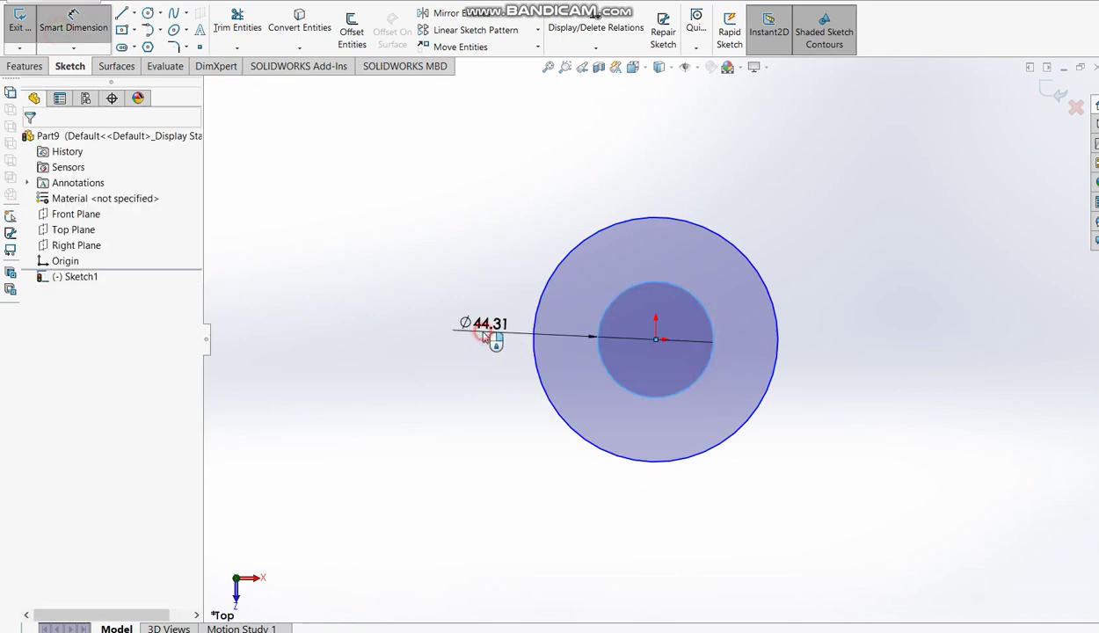
{"action": "left_click", "coordinate": [496, 338]}
{"action": "type", "text": "35"}
{"action": "key", "text": "Return"}
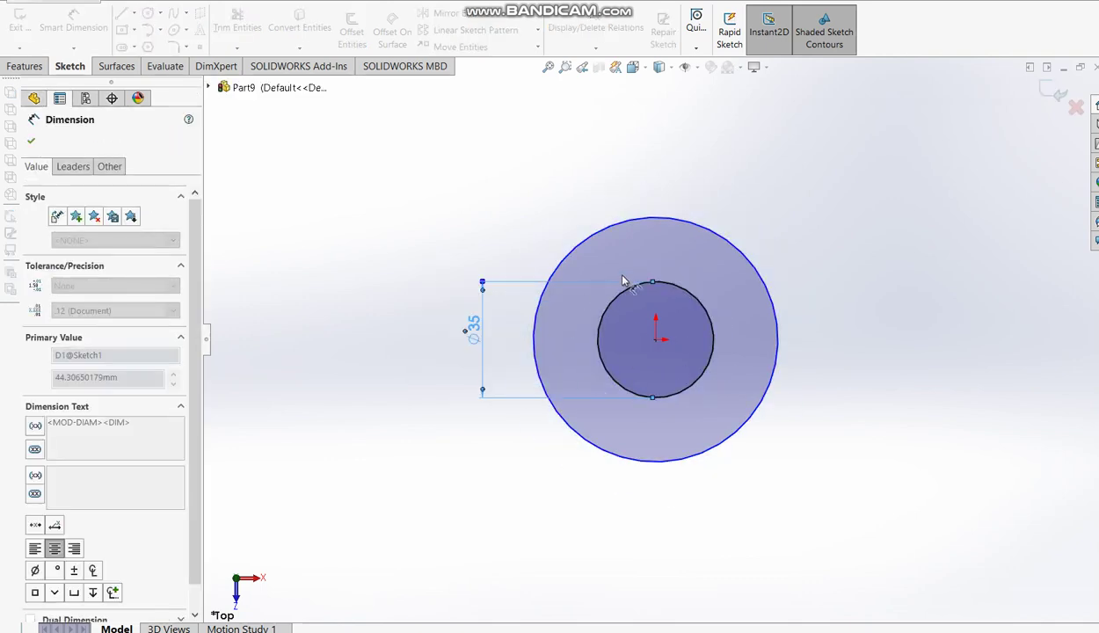
{"action": "left_click", "coordinate": [578, 239]}
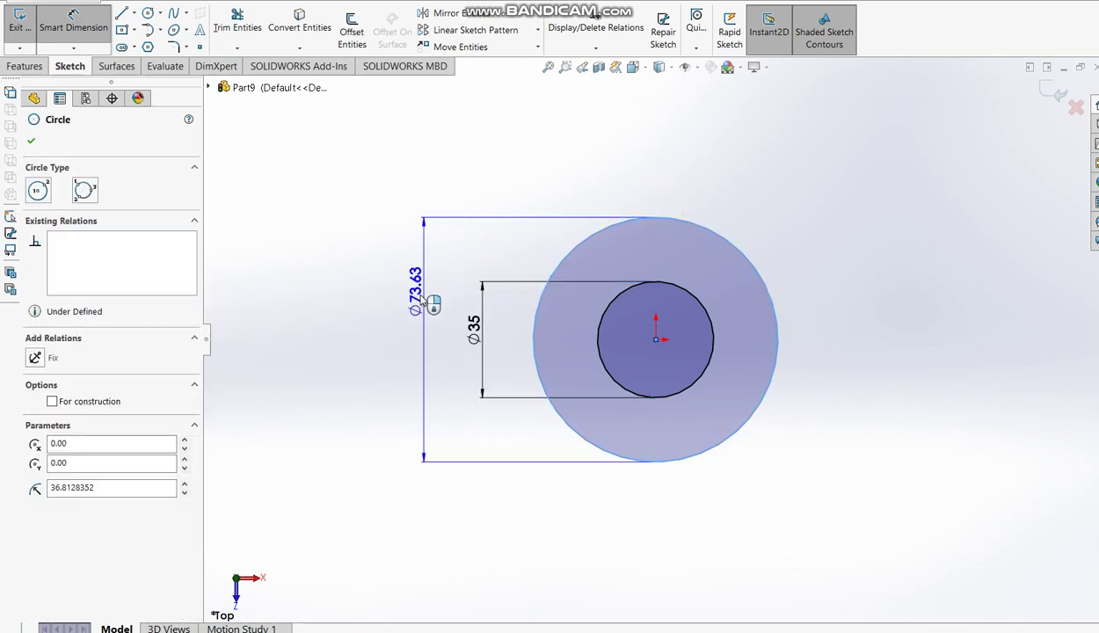
{"action": "left_click", "coordinate": [413, 313]}
{"action": "type", "text": "10"}
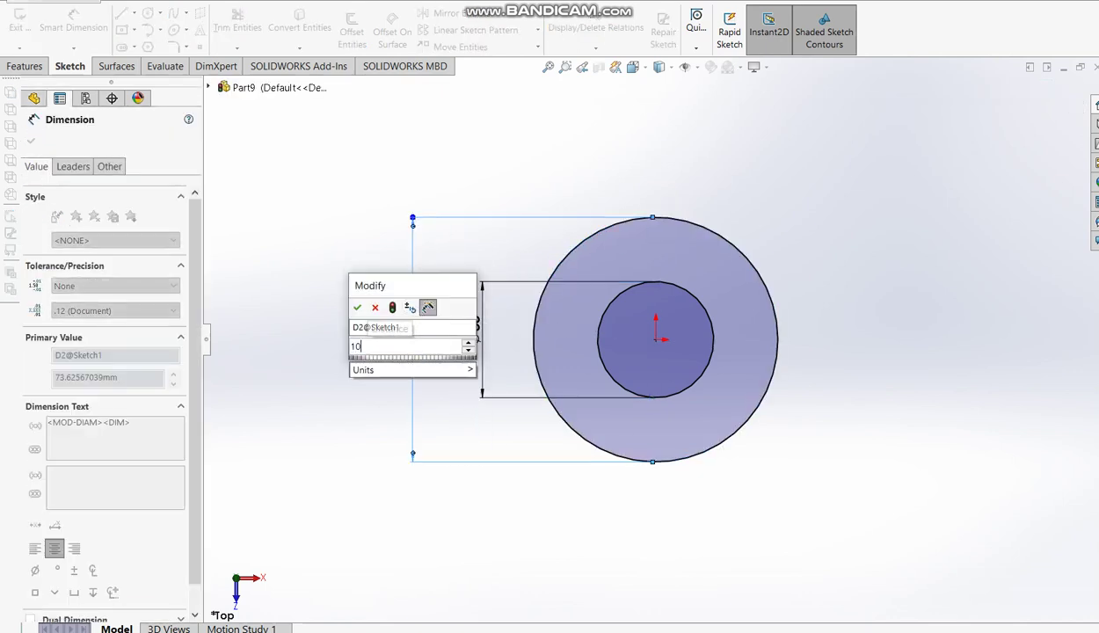
{"action": "key", "text": "Return"}
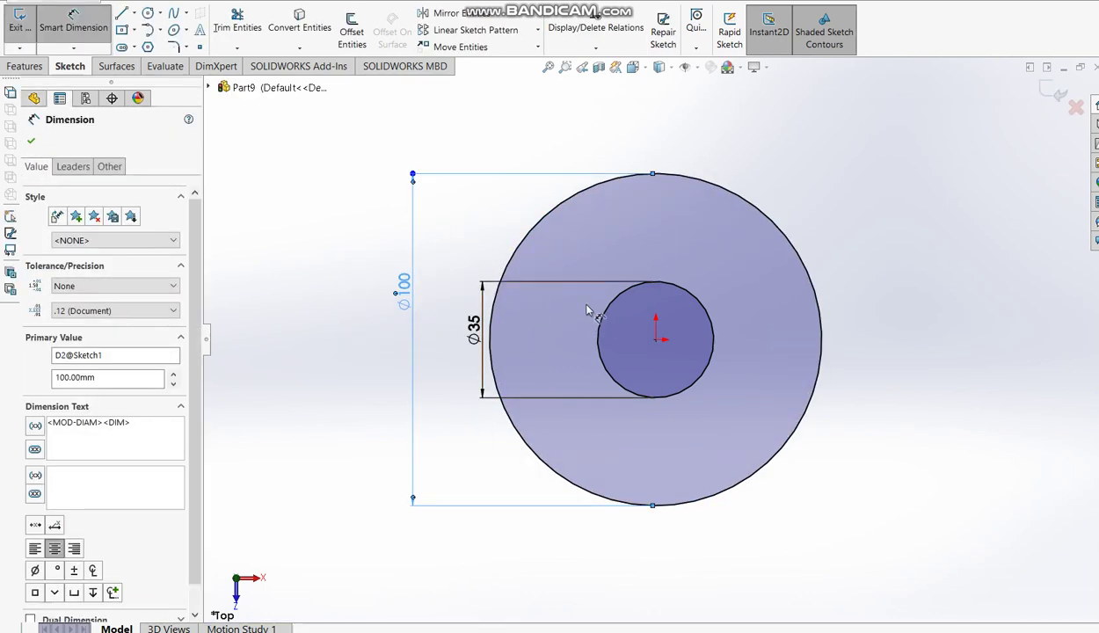
{"action": "left_click", "coordinate": [122, 13]}
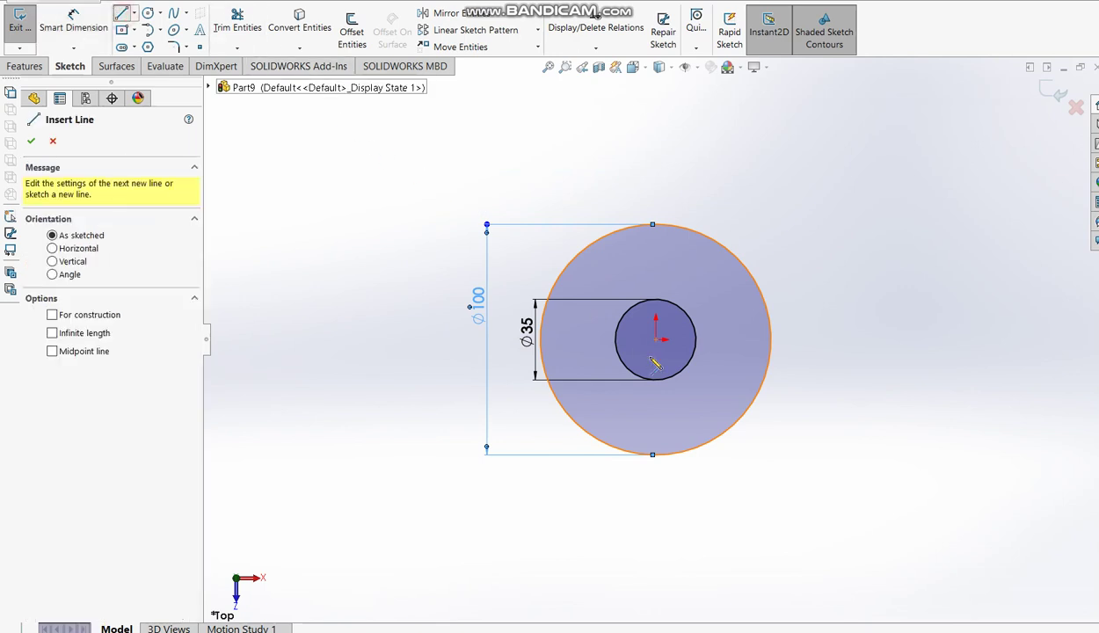
Draw a horizontal line from the circle centre and dimension it 175+65 (240 mm).
{"action": "left_click", "coordinate": [656, 340]}
{"action": "left_click", "coordinate": [891, 339]}
{"action": "key", "text": "Escape"}
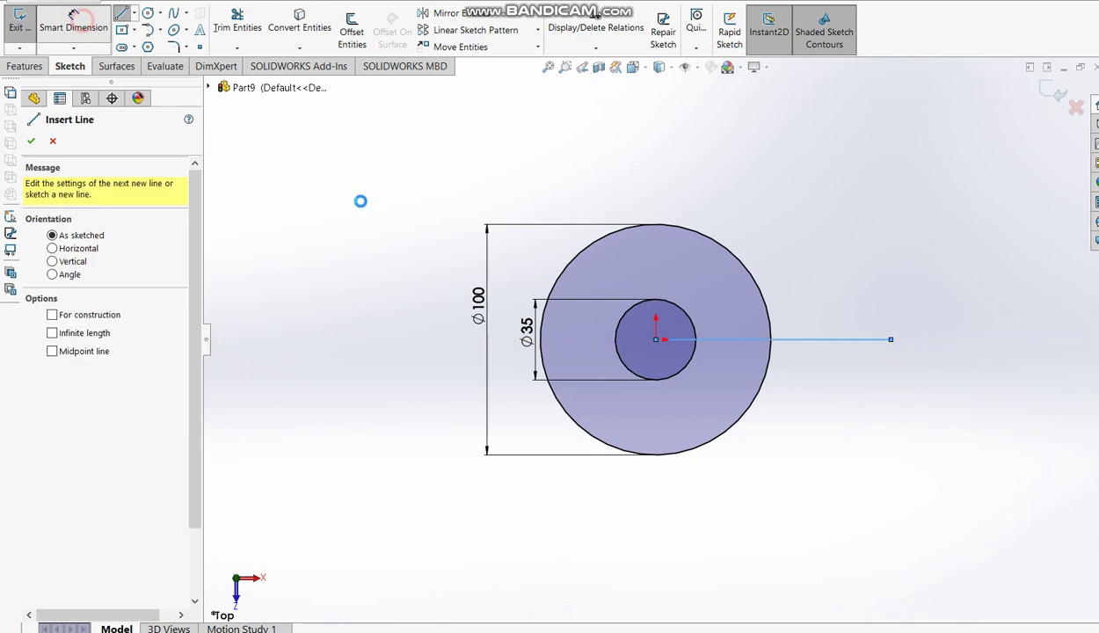
{"action": "key", "text": "Escape"}
{"action": "left_click", "coordinate": [823, 340]}
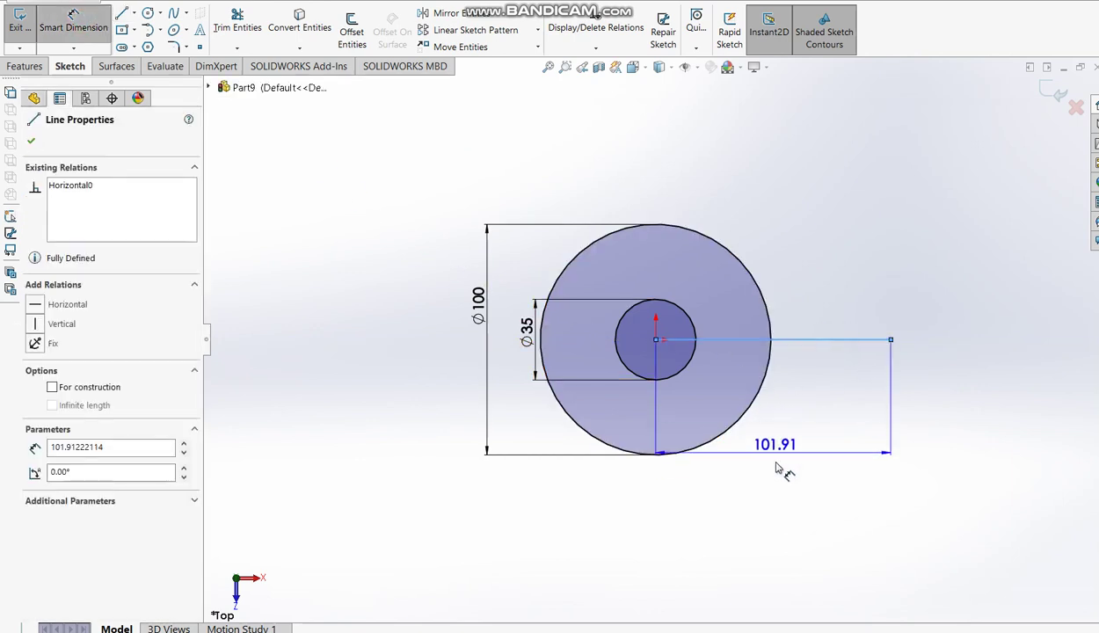
{"action": "left_click", "coordinate": [772, 525]}
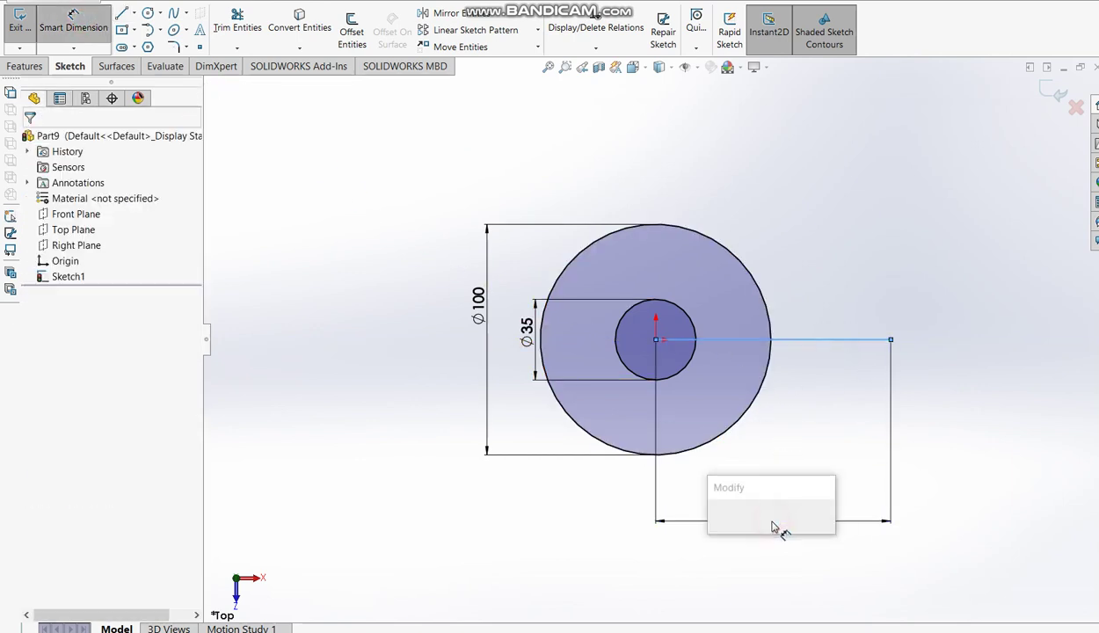
{"action": "type", "text": "175"}
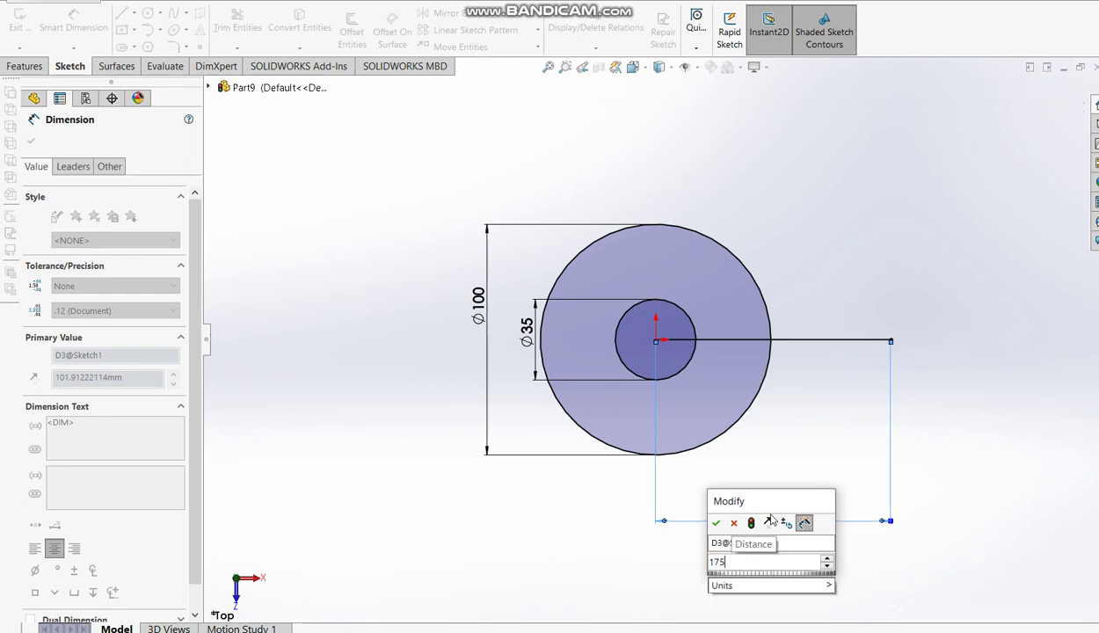
{"action": "type", "text": "+65"}
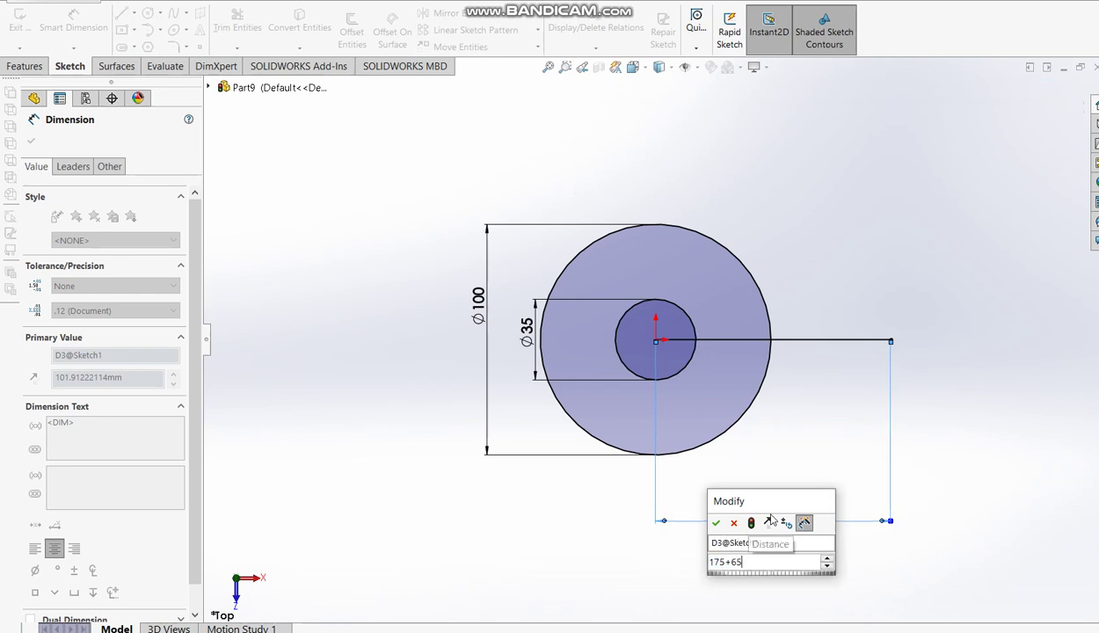
{"action": "key", "text": "Return"}
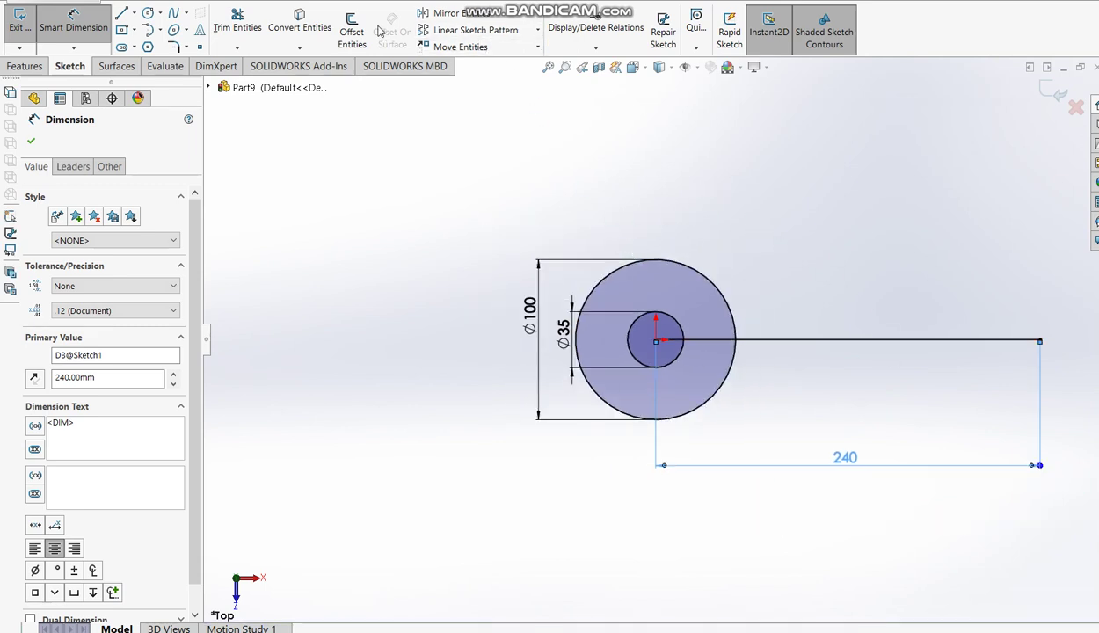
Offset the centre line 35 mm above and 35 mm below.
{"action": "left_click", "coordinate": [352, 32]}
{"action": "left_click", "coordinate": [942, 342]}
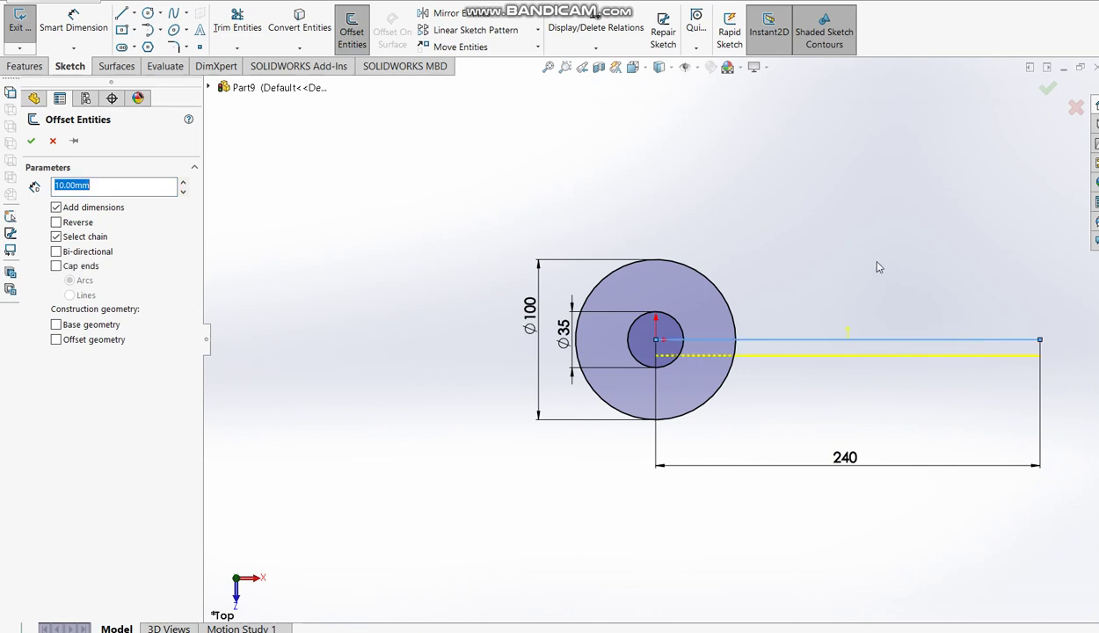
{"action": "type", "text": "35"}
{"action": "key", "text": "Return"}
{"action": "left_click", "coordinate": [901, 251]}
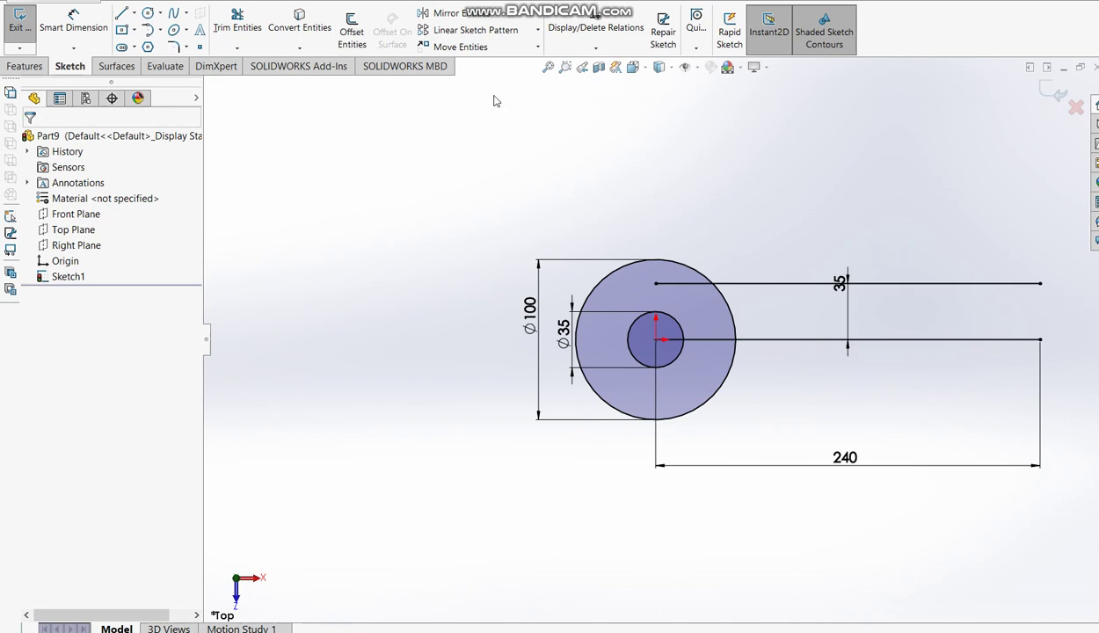
{"action": "left_click", "coordinate": [352, 31]}
{"action": "left_click", "coordinate": [944, 340]}
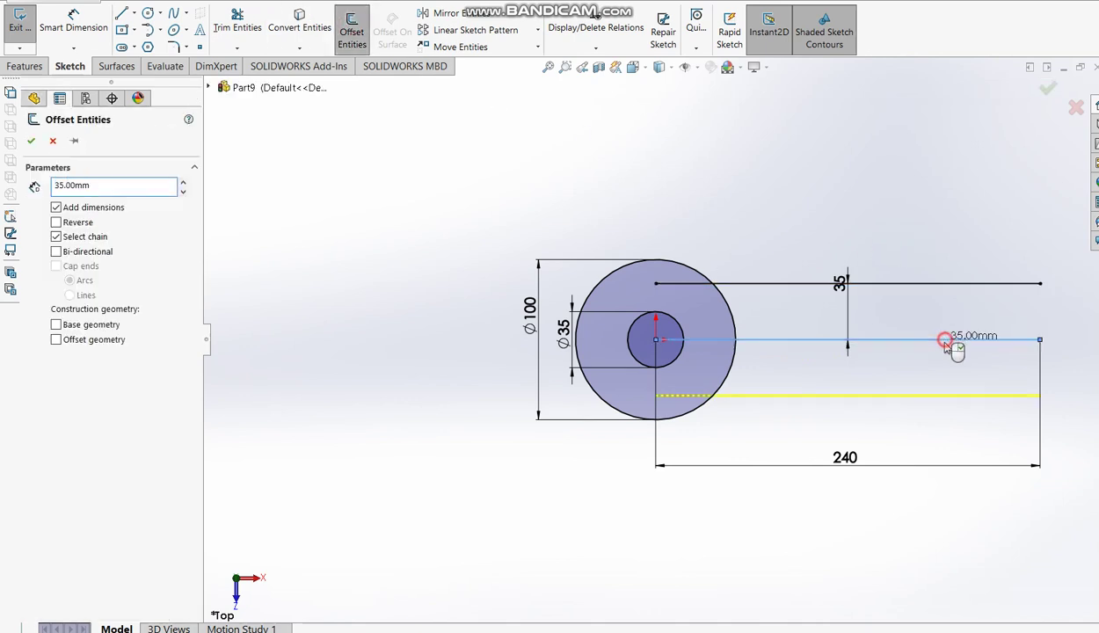
{"action": "left_click", "coordinate": [921, 375]}
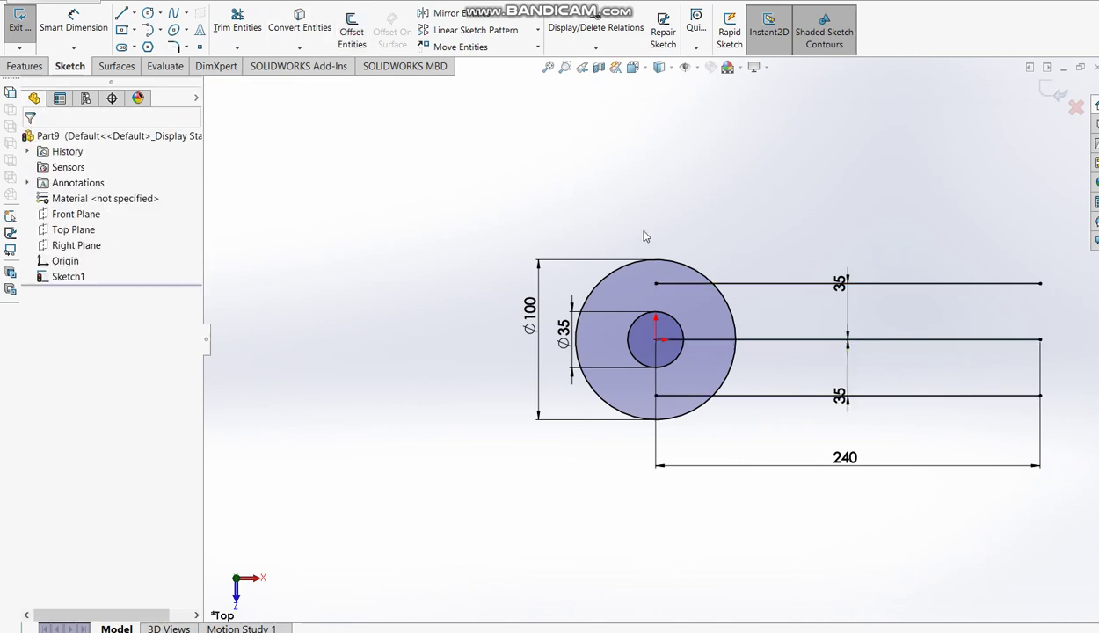
{"action": "left_click", "coordinate": [237, 22]}
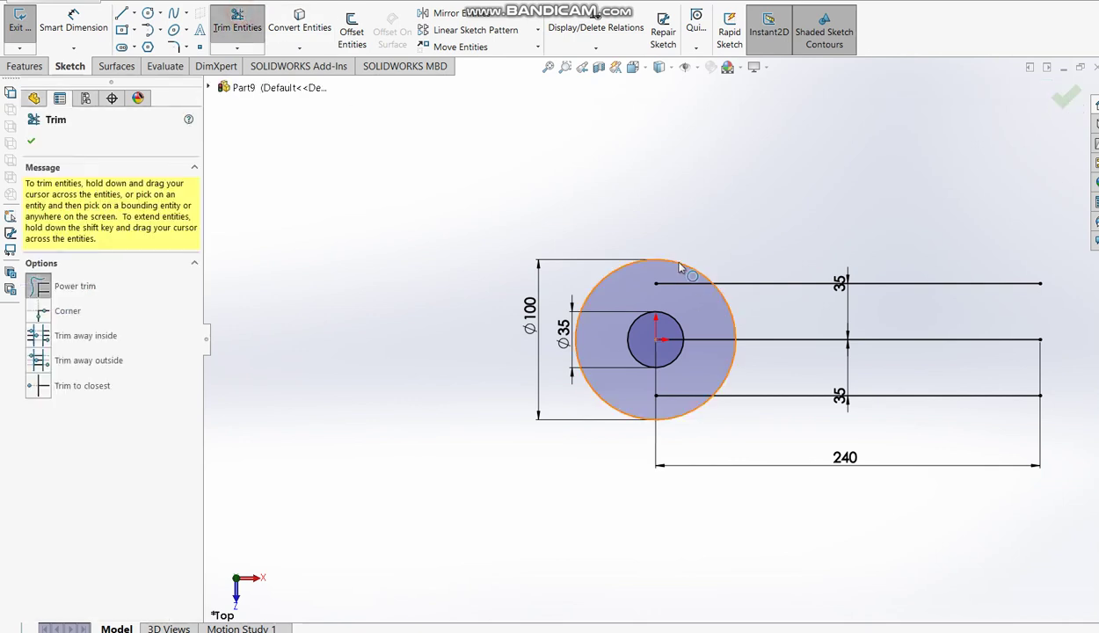
Draw a vertical line closing the arm's right end between the offset lines.
{"action": "left_click", "coordinate": [122, 13]}
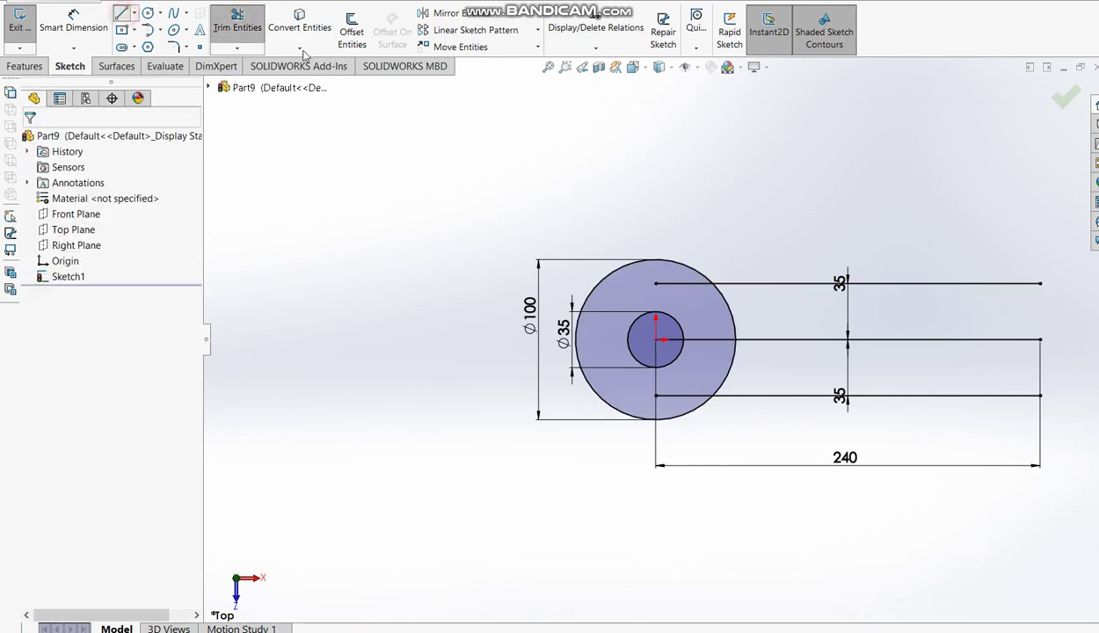
{"action": "left_click", "coordinate": [1040, 283]}
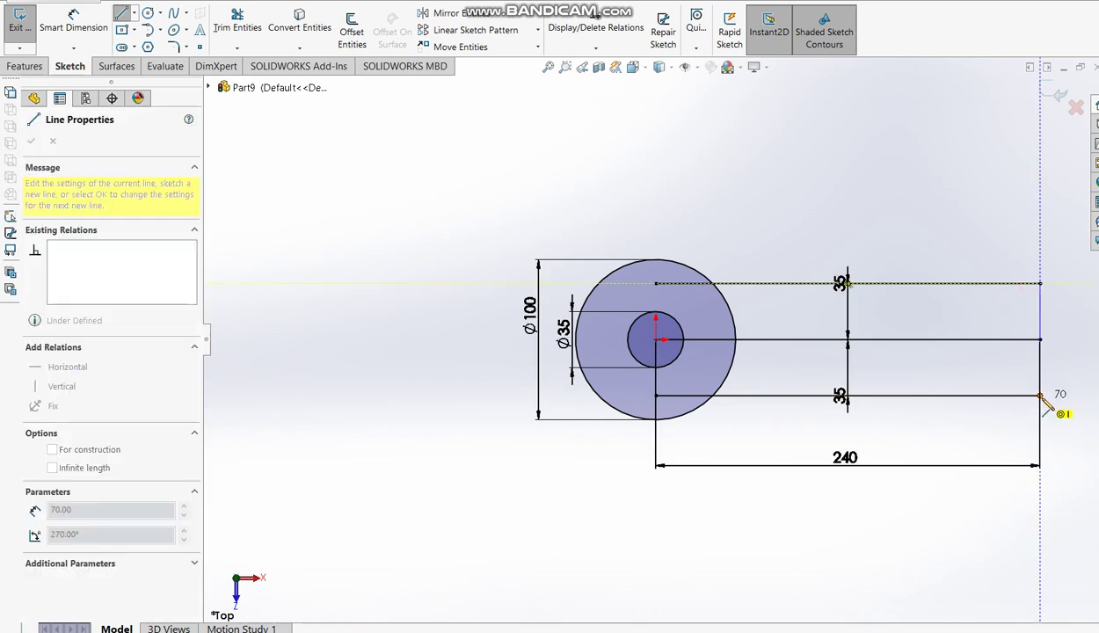
{"action": "left_click", "coordinate": [1041, 396]}
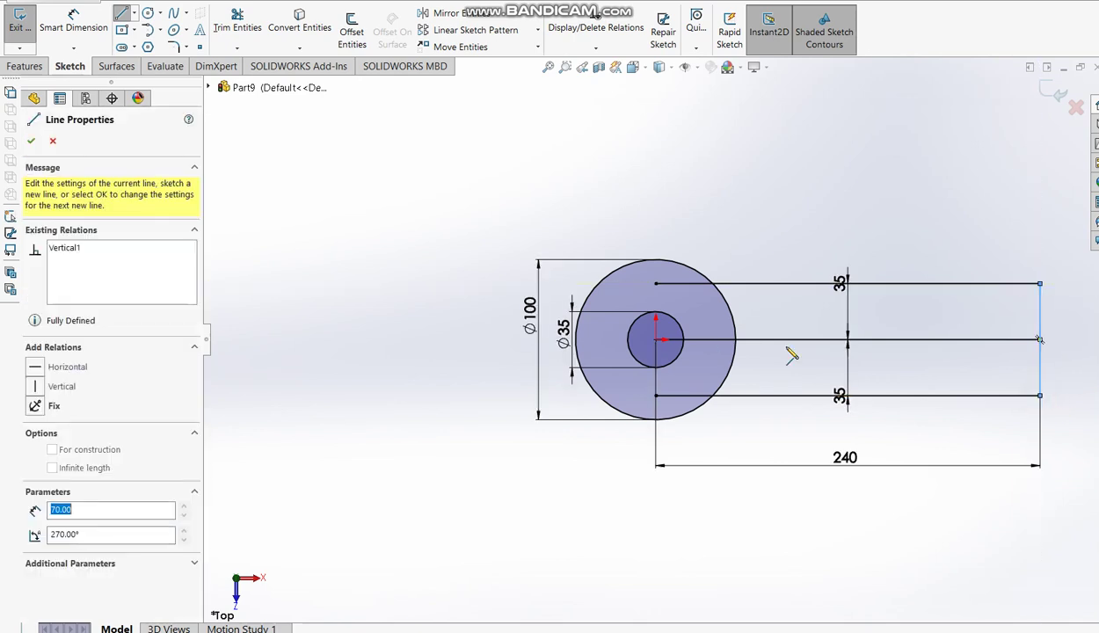
Trim away the eye's arc between the arm lines and the centre line from the hole.
{"action": "left_click", "coordinate": [244, 24]}
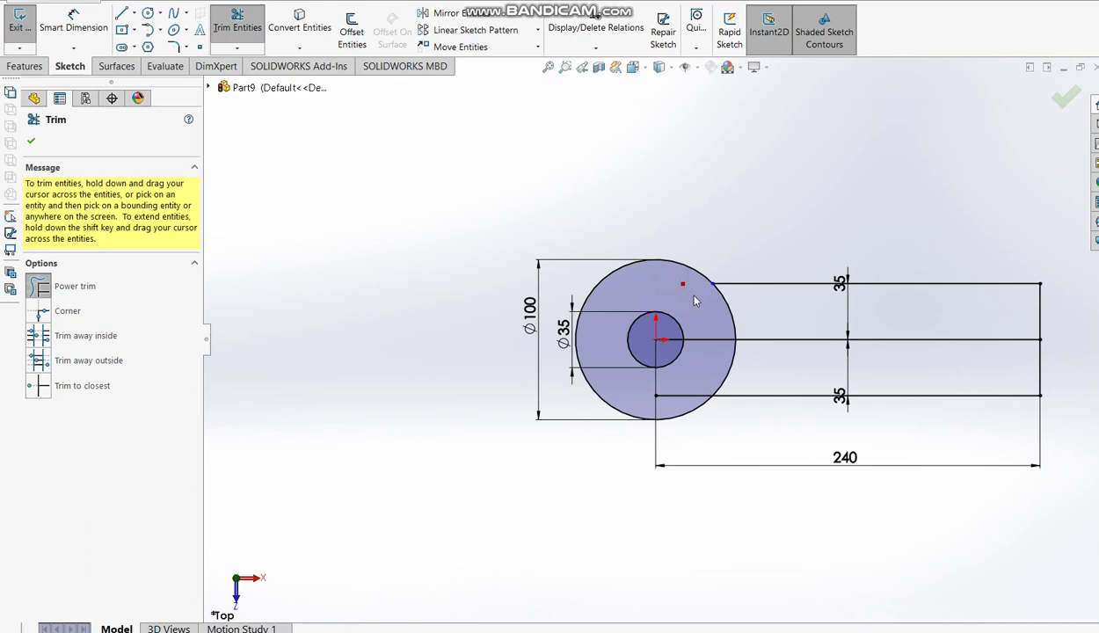
{"action": "mouse_move", "coordinate": [706, 319]}
{"action": "left_mouse_down"}
{"action": "mouse_move", "coordinate": [735, 308]}
{"action": "mouse_move", "coordinate": [706, 370]}
{"action": "mouse_move", "coordinate": [753, 327]}
{"action": "left_mouse_up"}
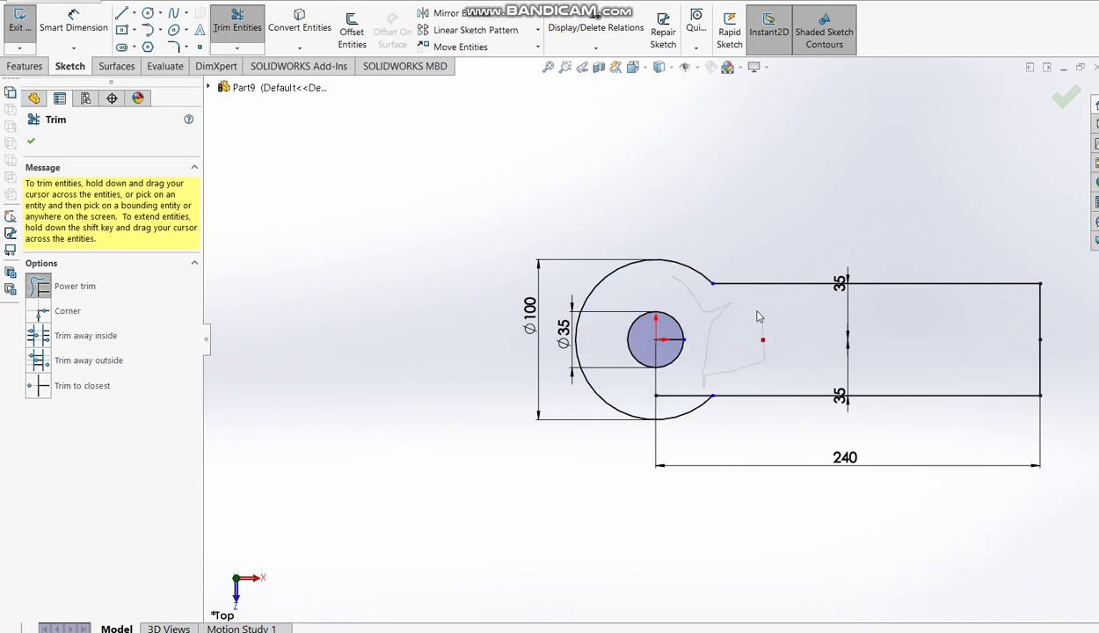
{"action": "scroll", "coordinate": [720, 332], "scroll_direction": "down", "scroll_amount": 1}
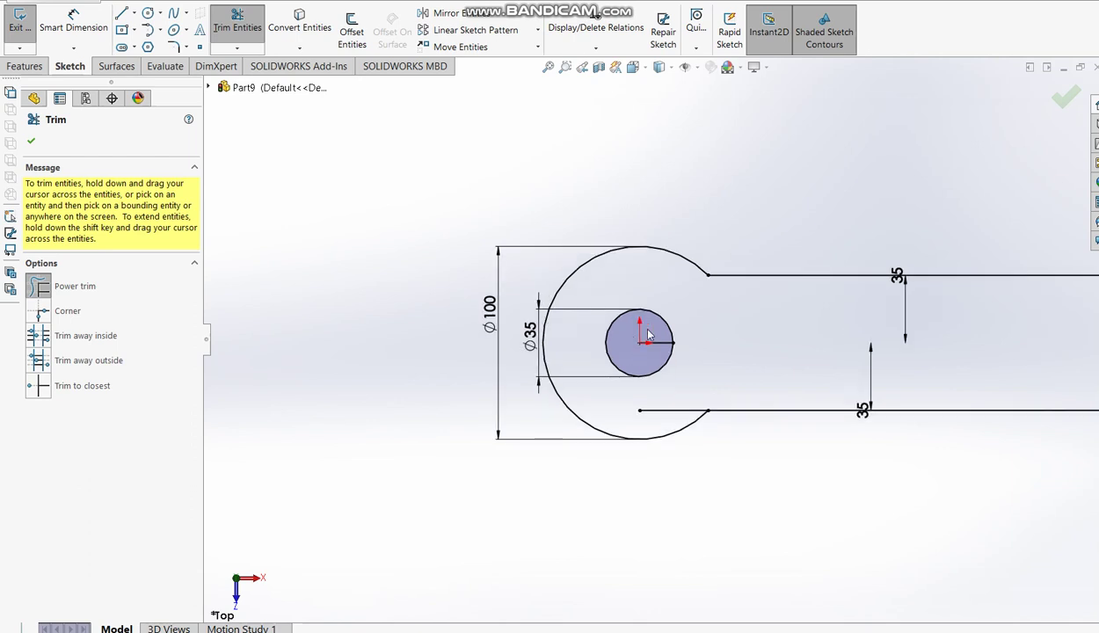
{"action": "left_click_drag", "start_coordinate": [654, 345], "coordinate": [672, 420]}
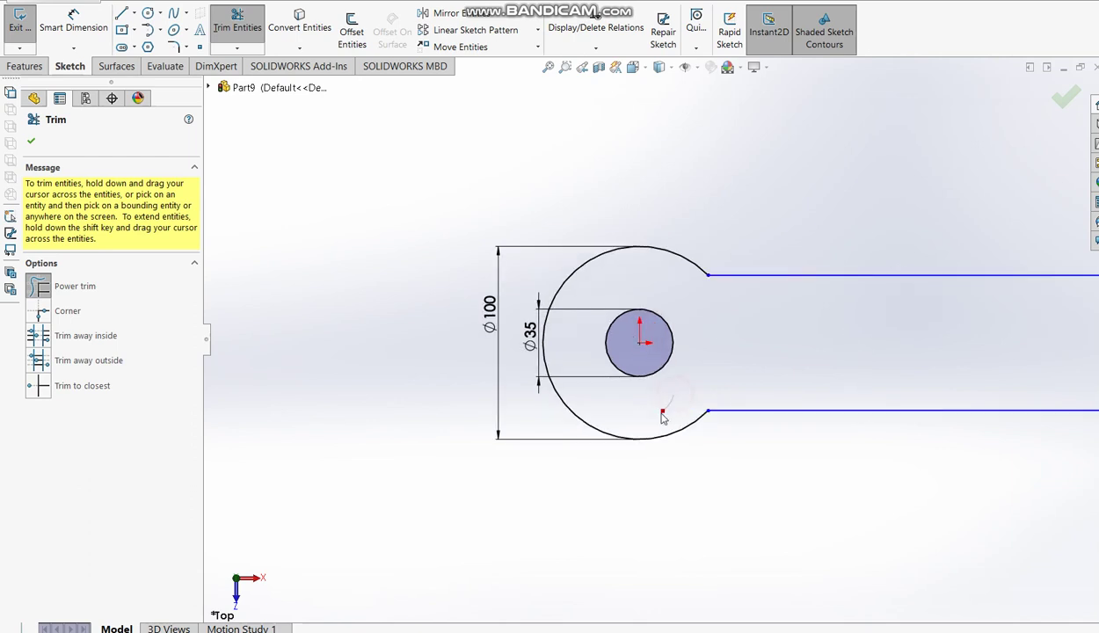
{"action": "scroll", "coordinate": [656, 339], "scroll_direction": "up", "scroll_amount": 3}
{"action": "left_click", "coordinate": [77, 22]}
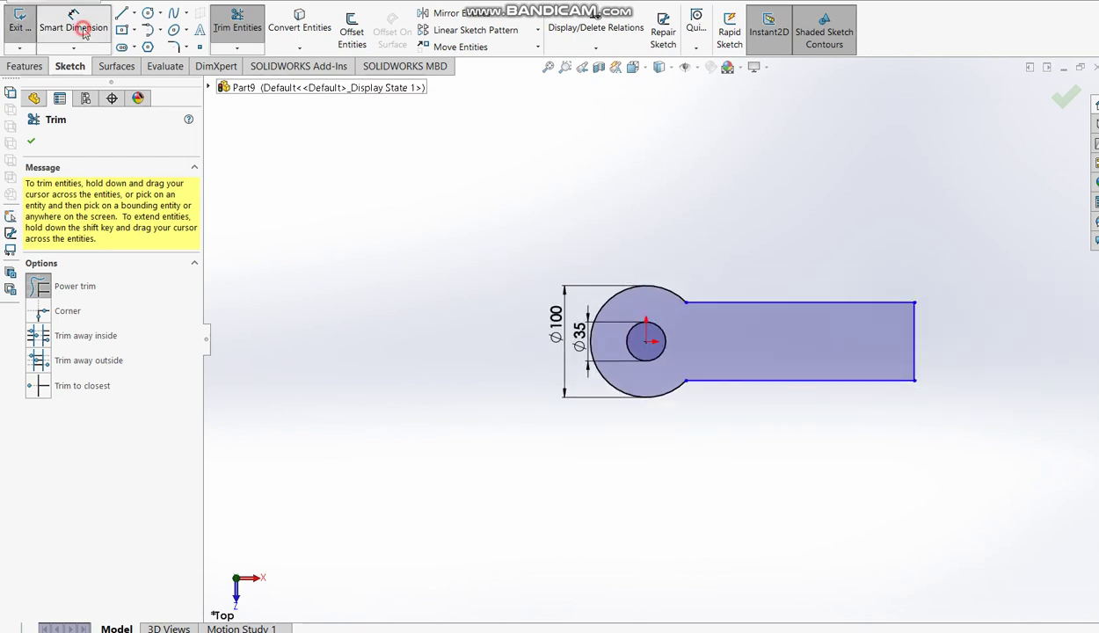
Dimension the arm's end edge 70 and its distance from the eye's centre 240.
{"action": "left_click", "coordinate": [918, 343]}
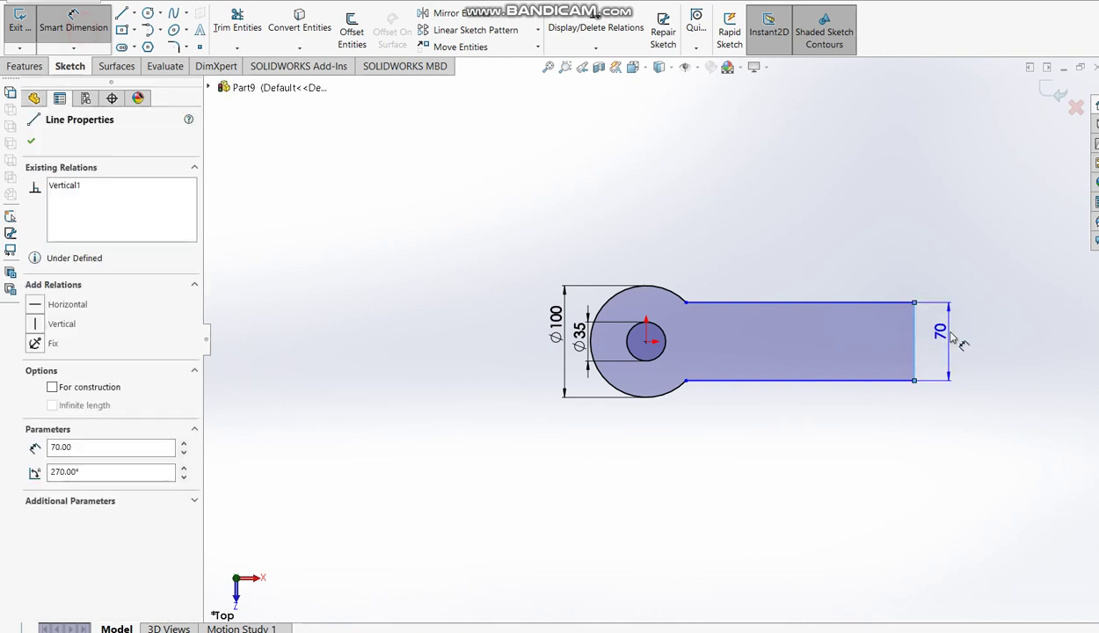
{"action": "left_click", "coordinate": [948, 312]}
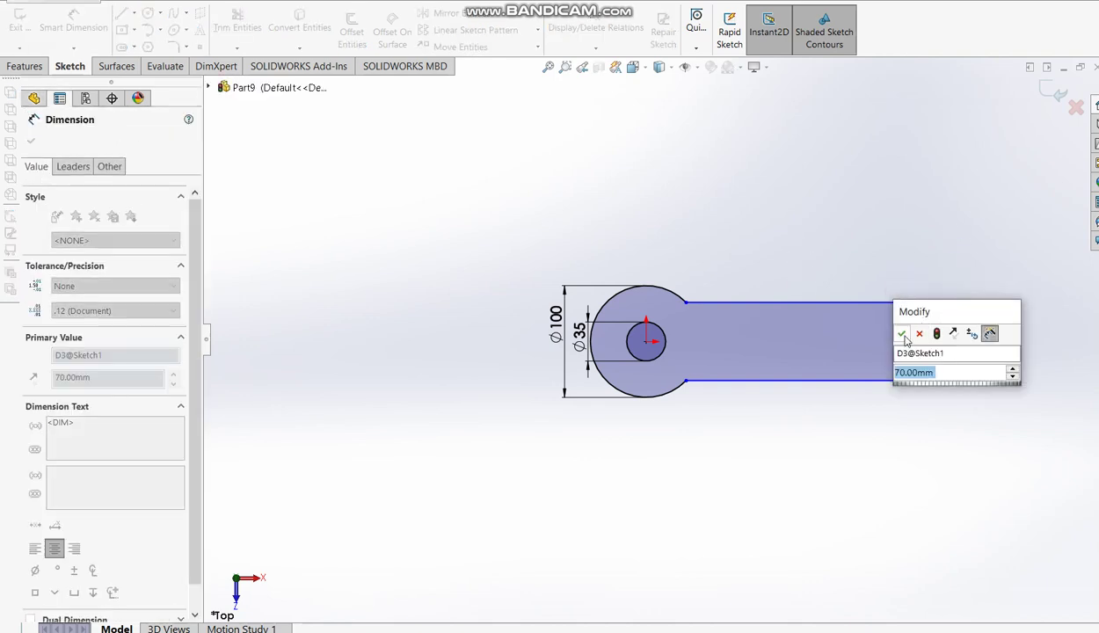
{"action": "left_click", "coordinate": [903, 335]}
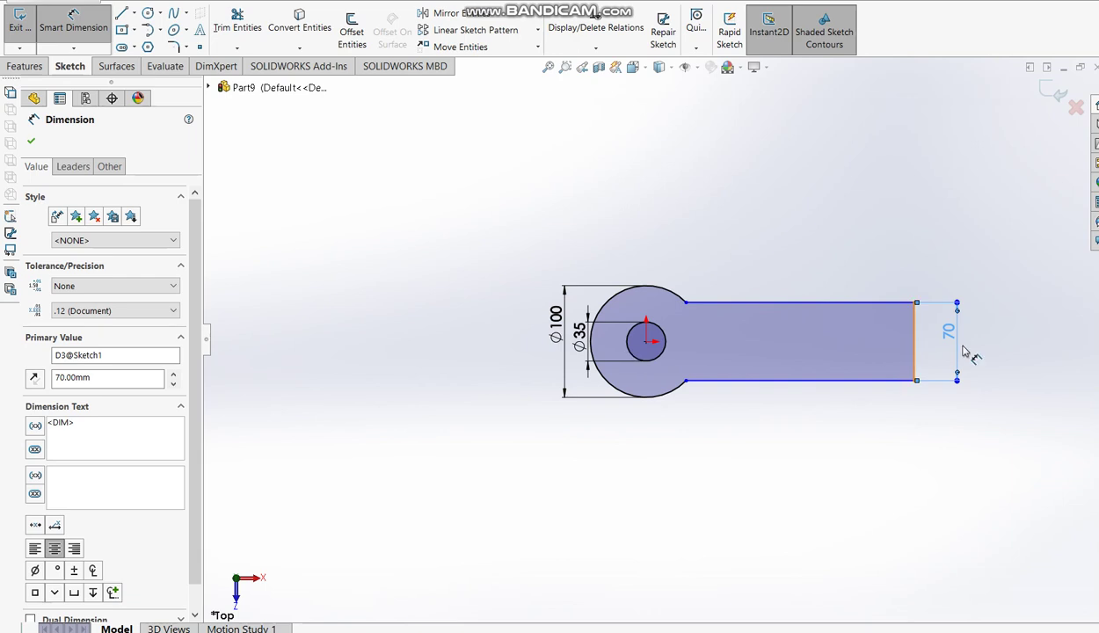
{"action": "left_click_drag", "start_coordinate": [918, 356], "coordinate": [649, 346]}
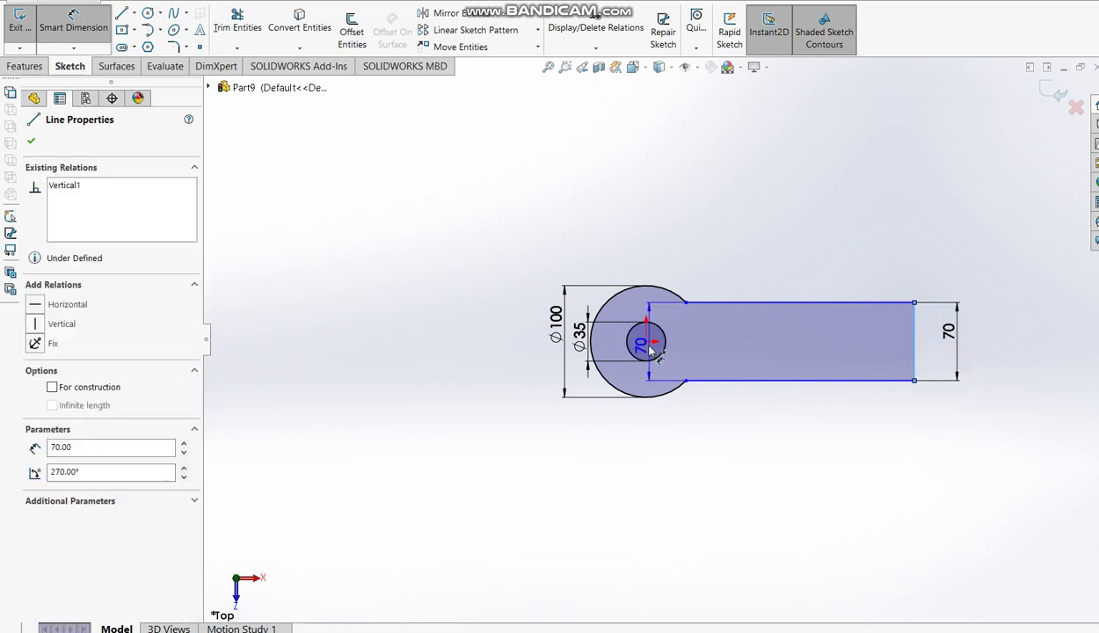
{"action": "left_click", "coordinate": [647, 343]}
{"action": "left_click", "coordinate": [790, 463]}
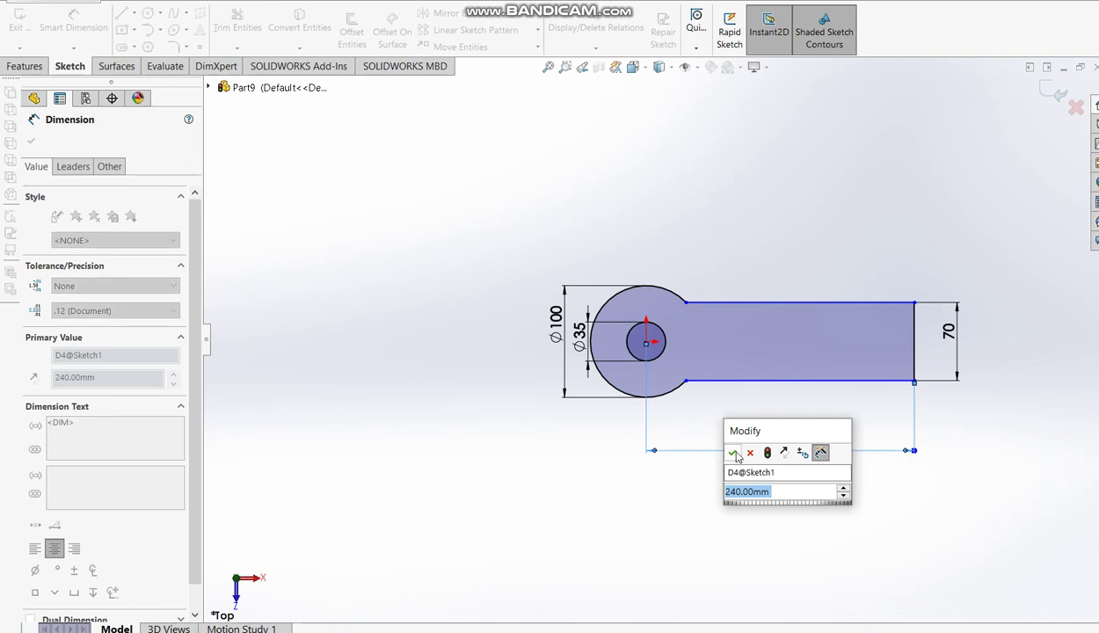
{"action": "left_click", "coordinate": [734, 453]}
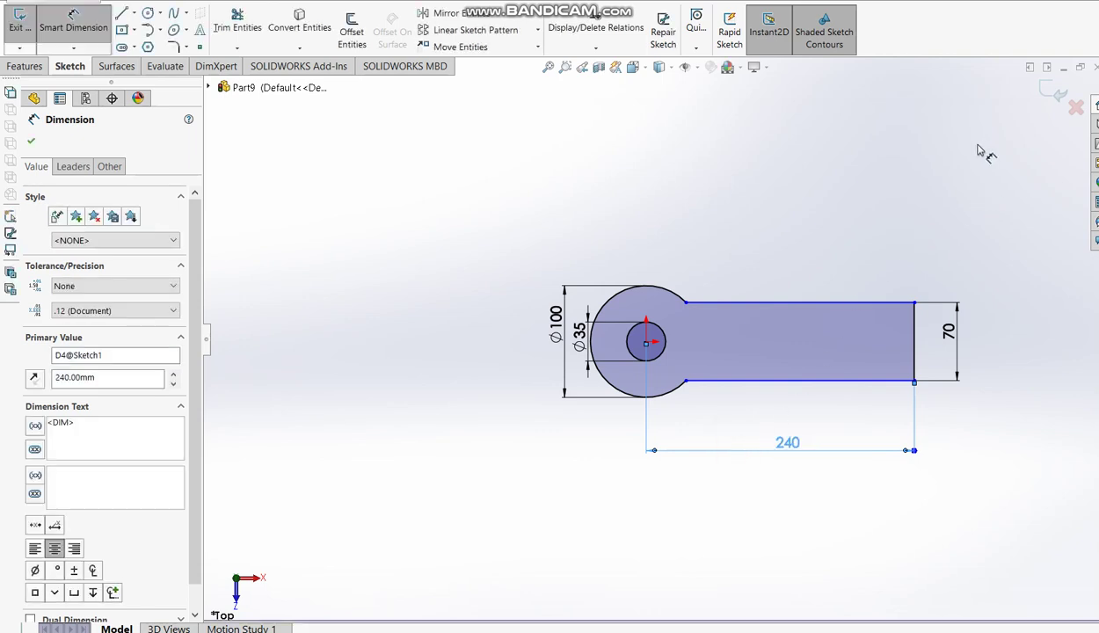
{"action": "left_click", "coordinate": [1053, 93]}
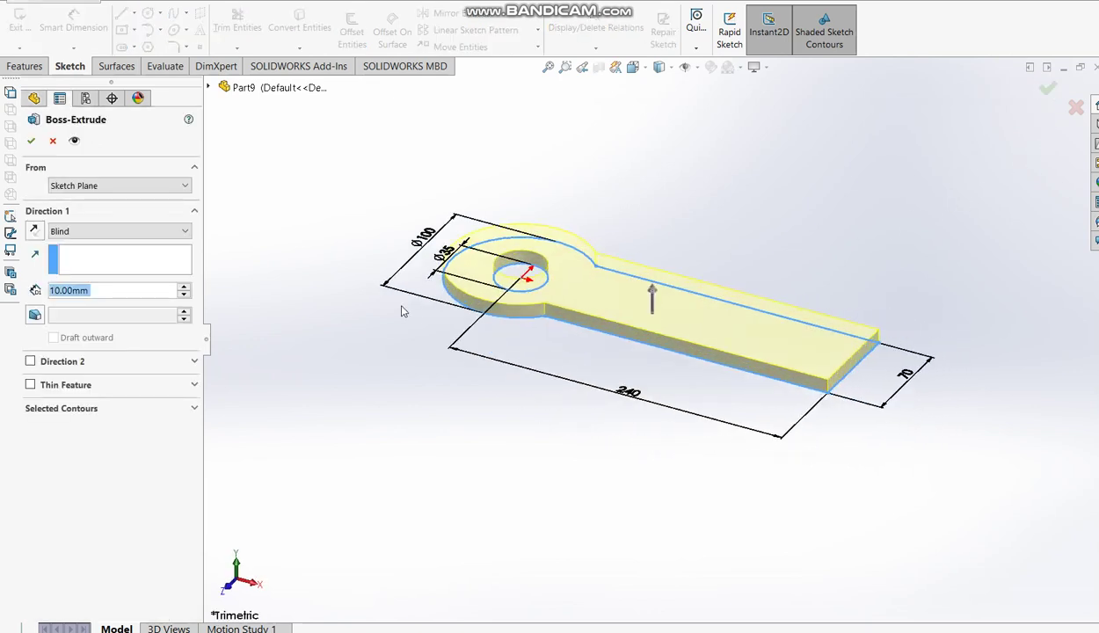
Accept the extrusion as a 10 mm plate and bring up the Tutorial-19 reference drawing.
{"action": "left_click", "coordinate": [31, 141]}
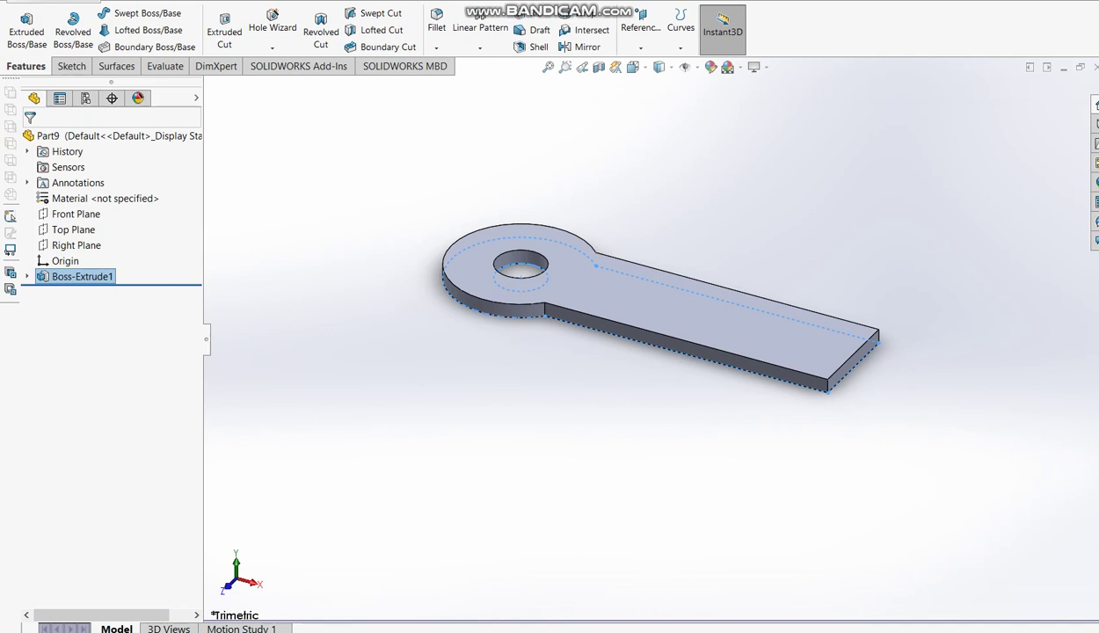
{"action": "key", "text": "alt+Tab"}
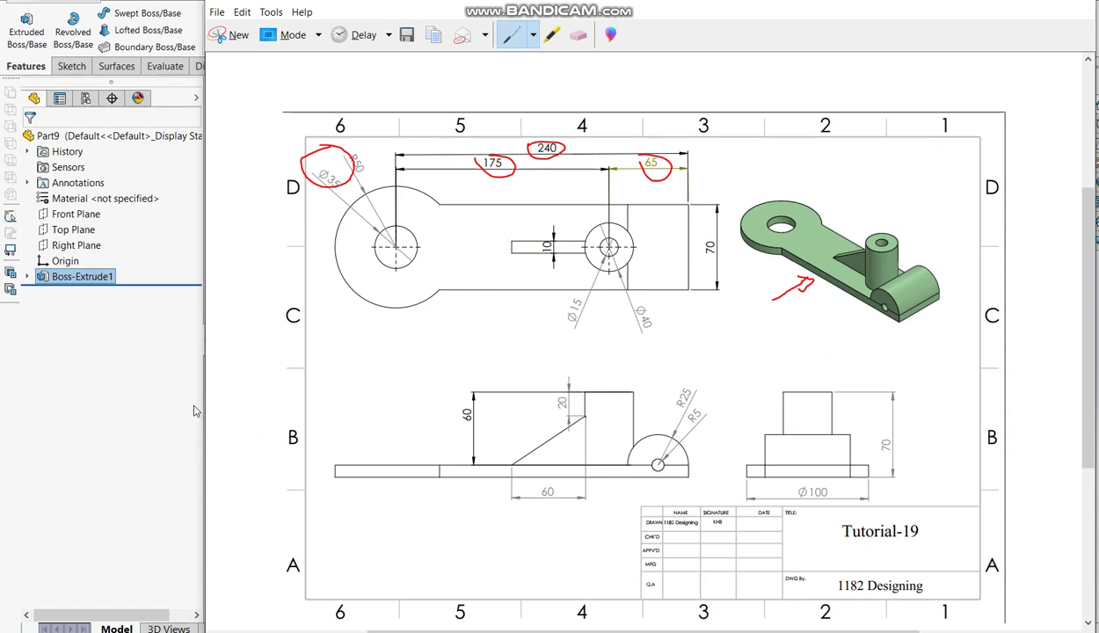
With a blue pen, circle the boss, the Ø15/Ø40 labels and the second hole, then return to SOLIDWORKS.
{"action": "left_click", "coordinate": [532, 39]}
{"action": "left_click", "coordinate": [535, 69]}
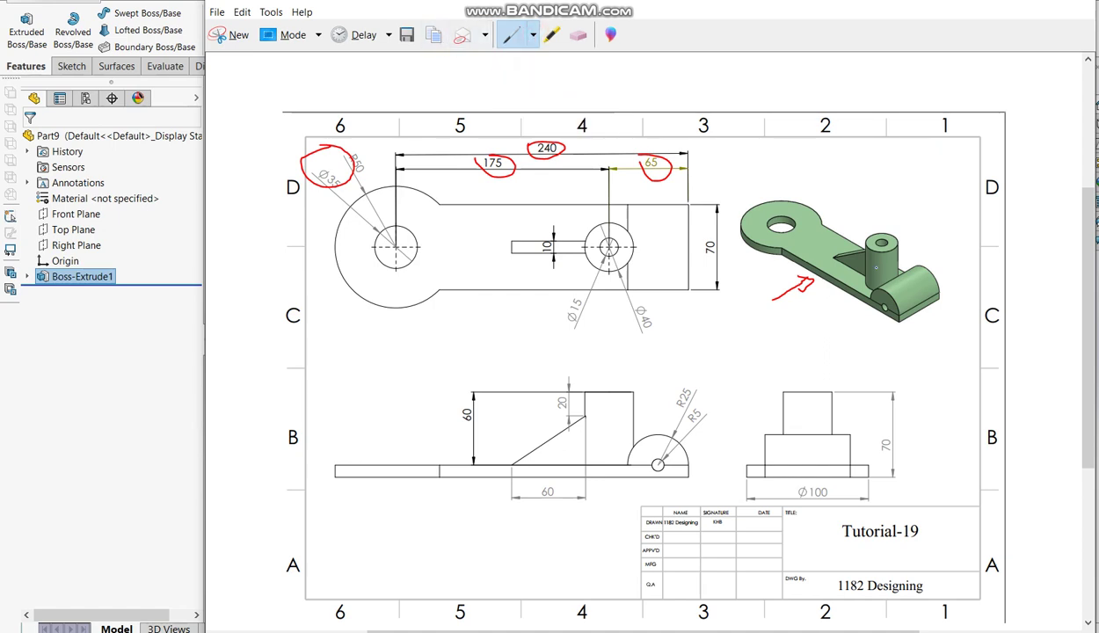
{"action": "left_click_drag", "start_coordinate": [870, 221], "coordinate": [901, 250]}
{"action": "left_click_drag", "start_coordinate": [568, 294], "coordinate": [647, 318]}
{"action": "left_click_drag", "start_coordinate": [579, 214], "coordinate": [630, 246]}
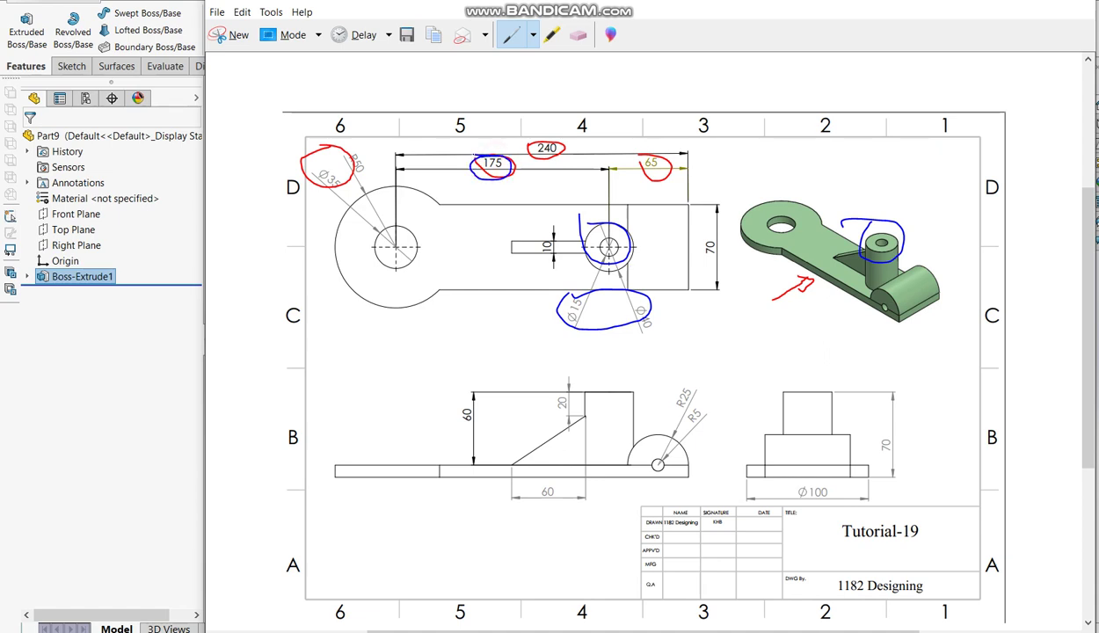
{"action": "left_click", "coordinate": [125, 382]}
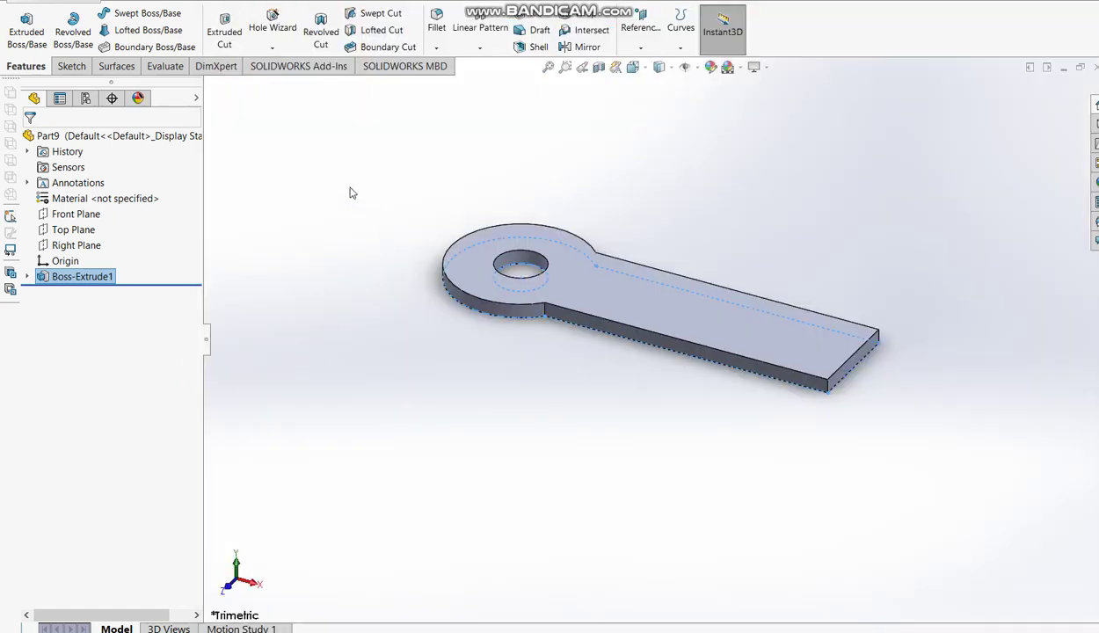
Start a new extrusion sketch on the plate's top face with two concentric circles on the arm.
{"action": "left_click", "coordinate": [26, 30]}
{"action": "left_click", "coordinate": [632, 300]}
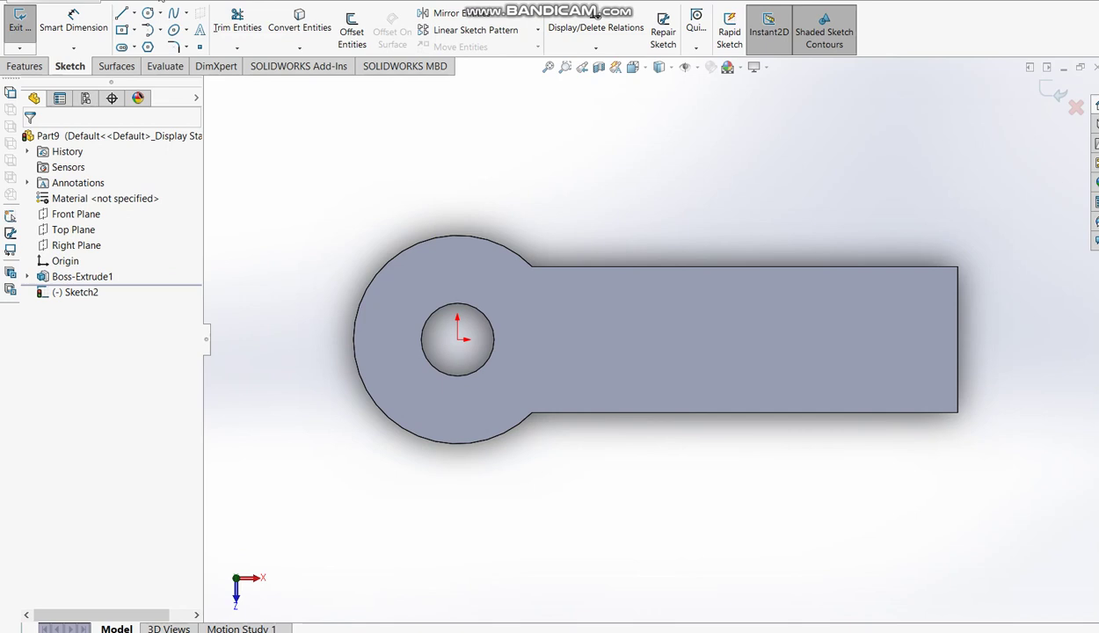
{"action": "left_click", "coordinate": [147, 14]}
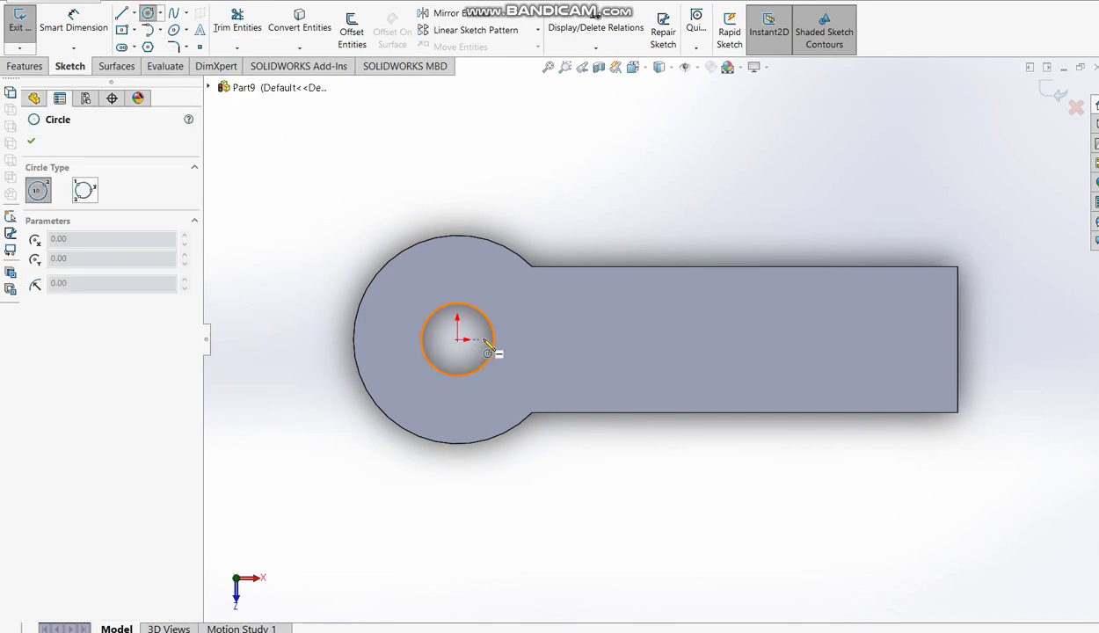
{"action": "left_click", "coordinate": [772, 341]}
{"action": "left_click", "coordinate": [783, 364]}
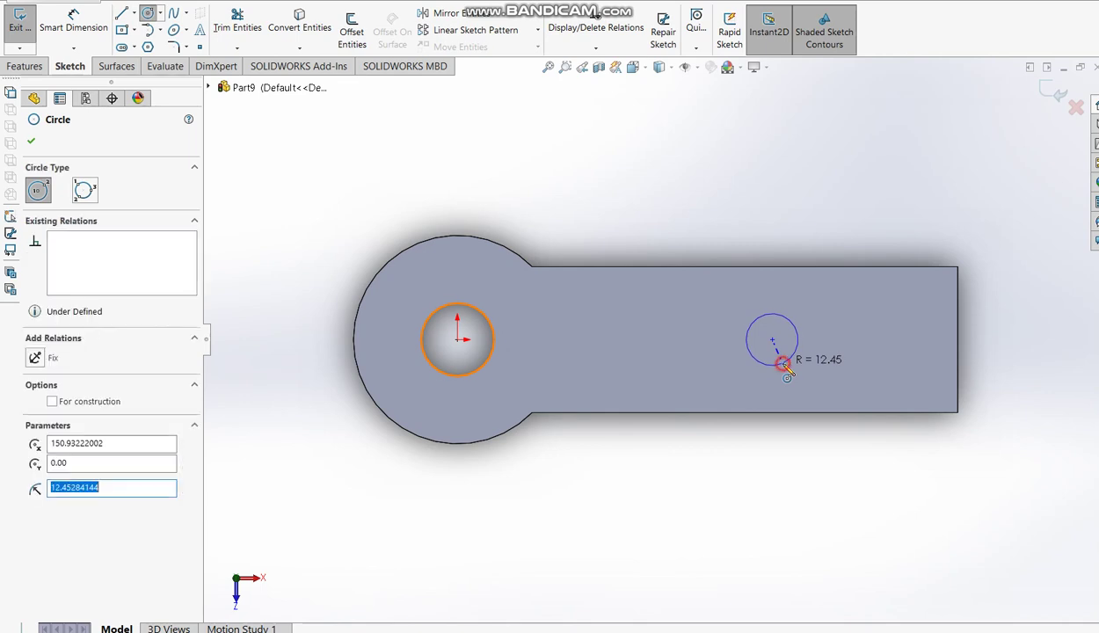
{"action": "left_click", "coordinate": [772, 341]}
{"action": "left_click", "coordinate": [800, 374]}
Dimension the inner circle Ø15 and the outer circle Ø40.
{"action": "left_click", "coordinate": [74, 22]}
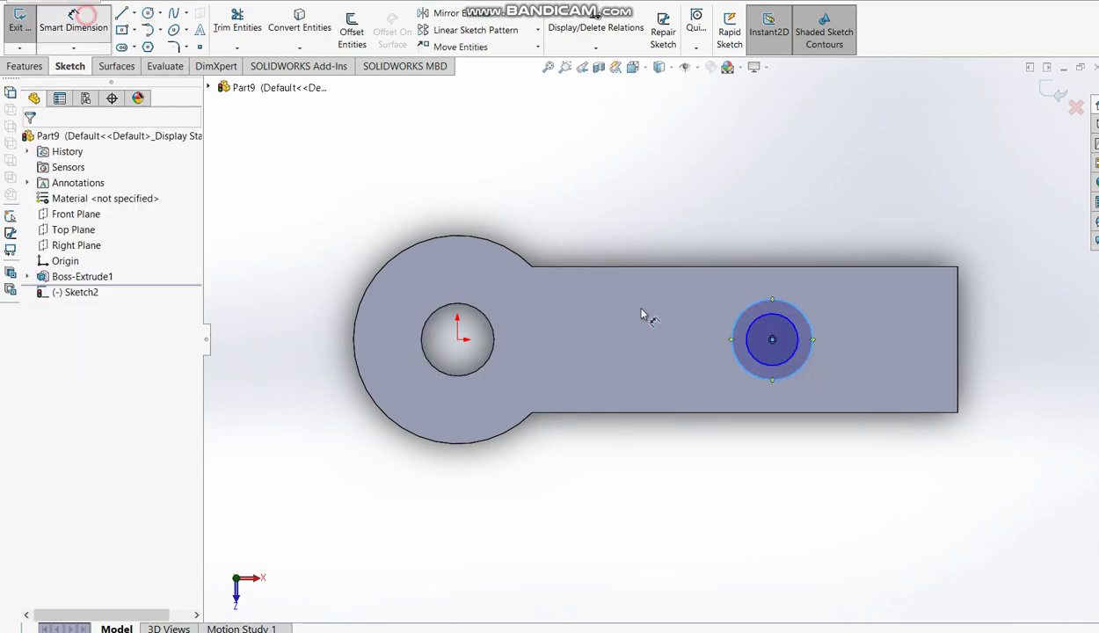
{"action": "left_click", "coordinate": [793, 356]}
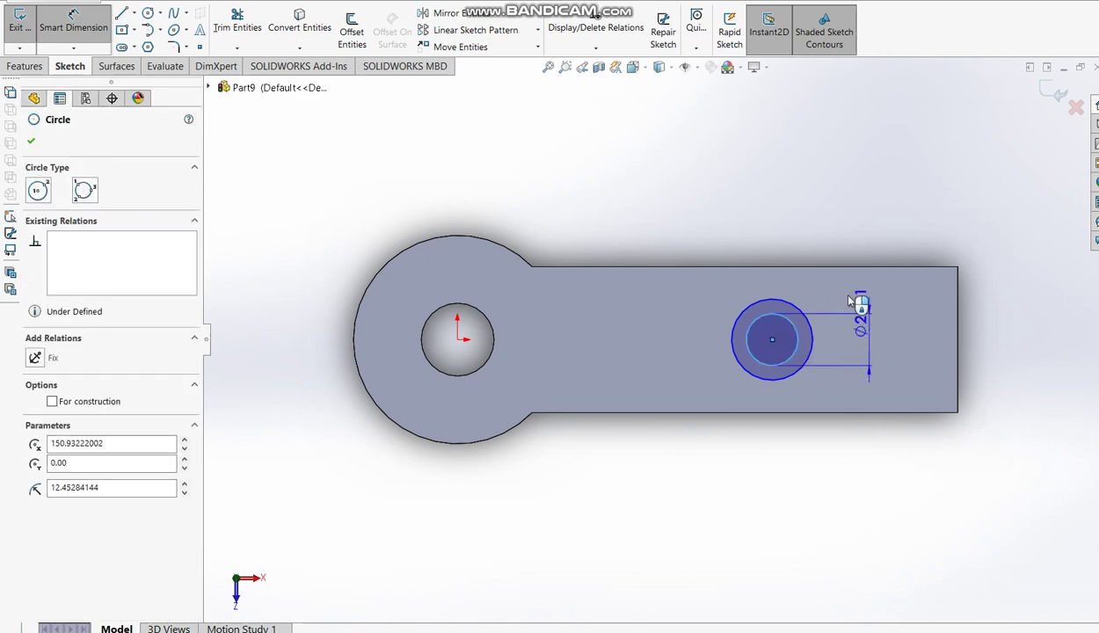
{"action": "left_click", "coordinate": [817, 222]}
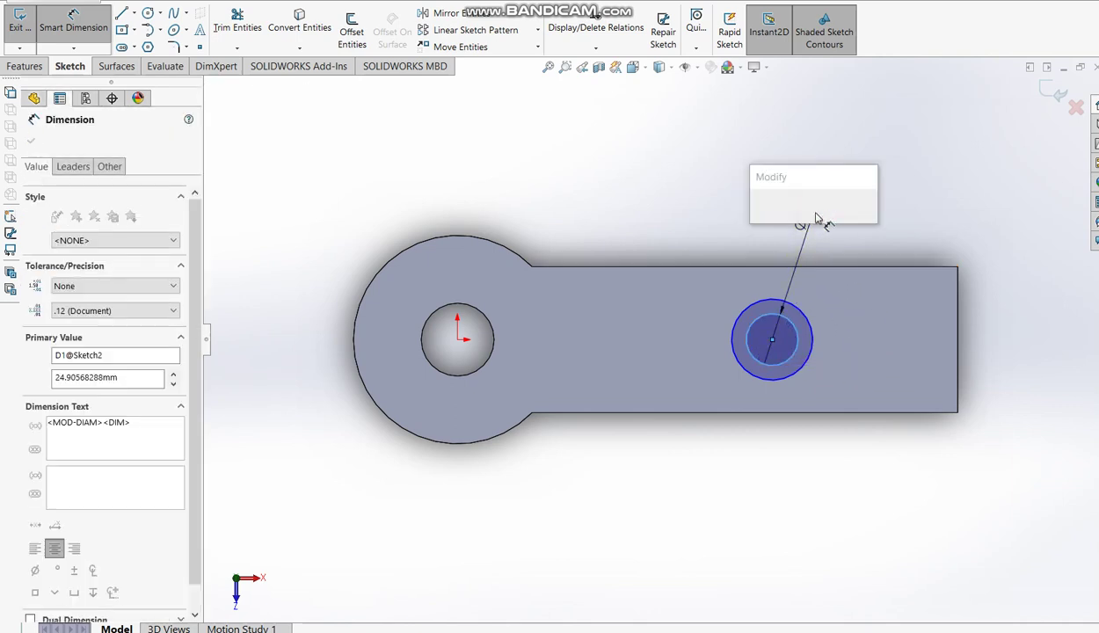
{"action": "type", "text": "15"}
{"action": "key", "text": "Return"}
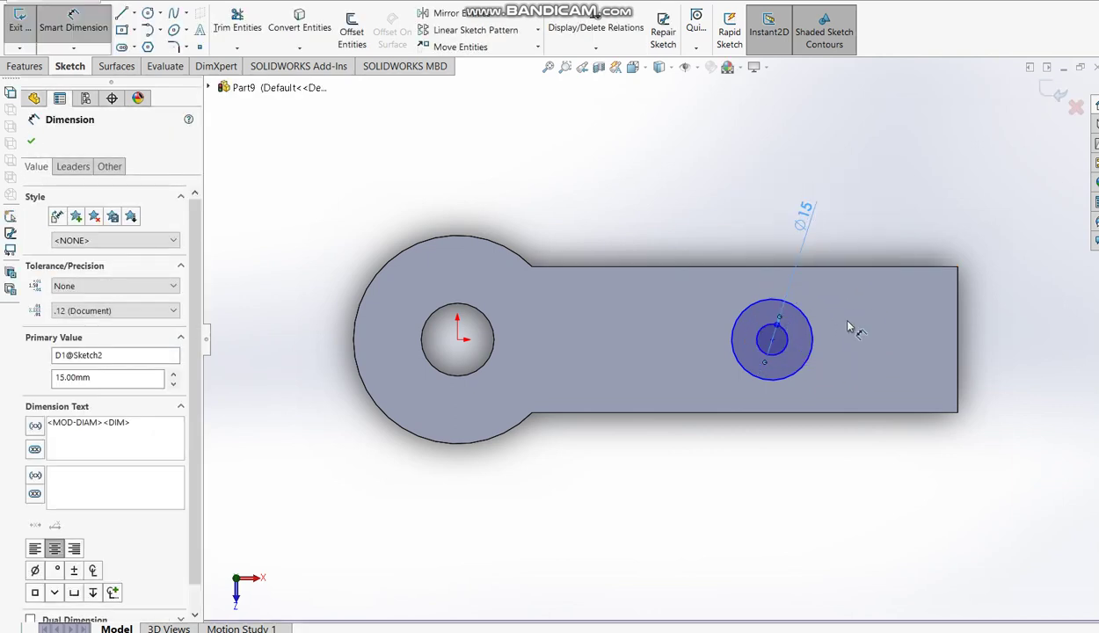
{"action": "left_click", "coordinate": [814, 342]}
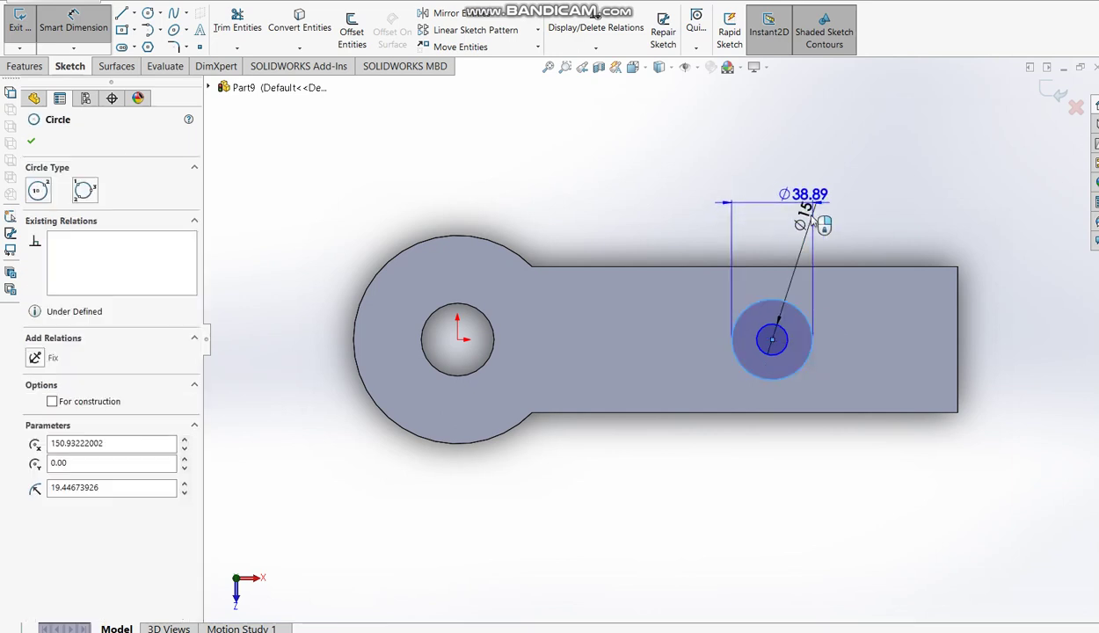
{"action": "left_click", "coordinate": [847, 241]}
{"action": "left_click", "coordinate": [845, 241]}
{"action": "type", "text": "40"}
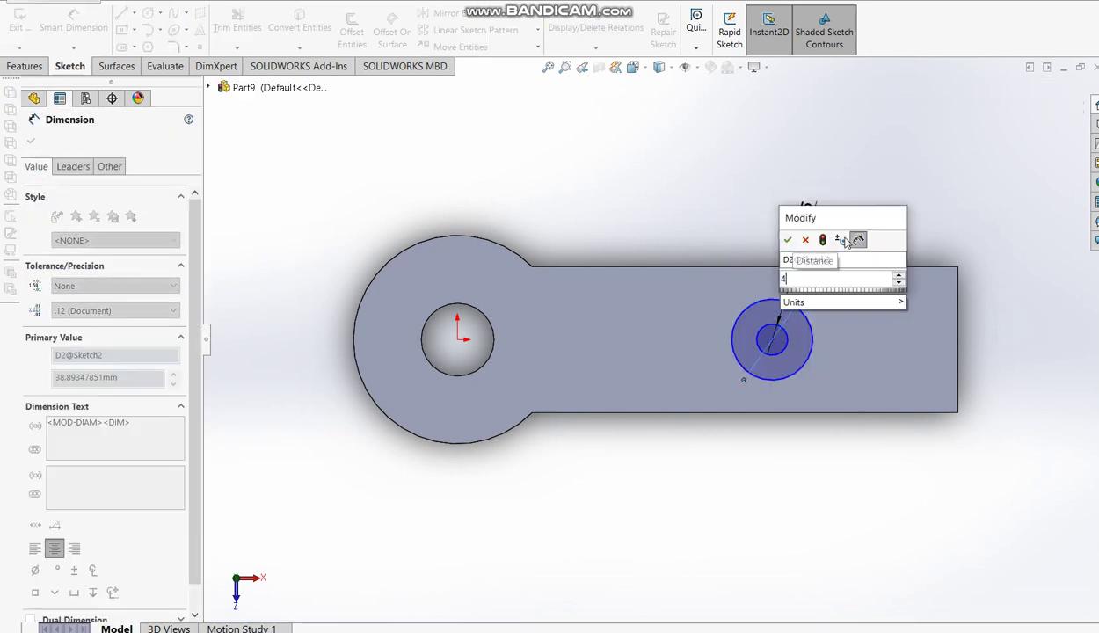
{"action": "key", "text": "Return"}
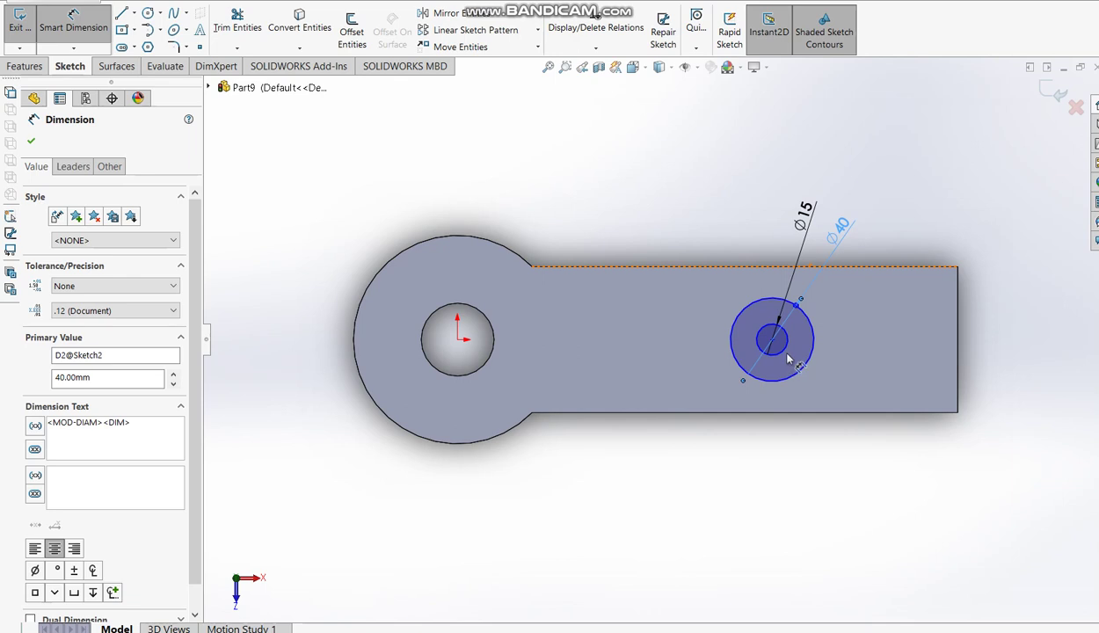
Position the circles' centre 175 mm from the origin and 35 mm below the plate's top edge.
{"action": "left_click", "coordinate": [783, 350]}
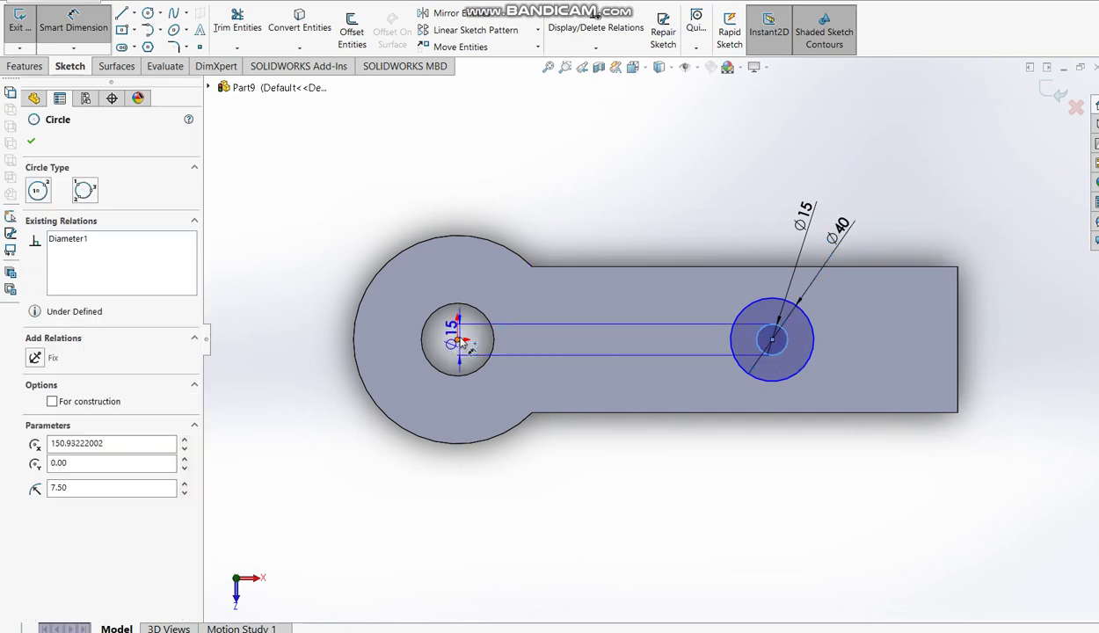
{"action": "left_click", "coordinate": [457, 341]}
{"action": "left_click", "coordinate": [651, 180]}
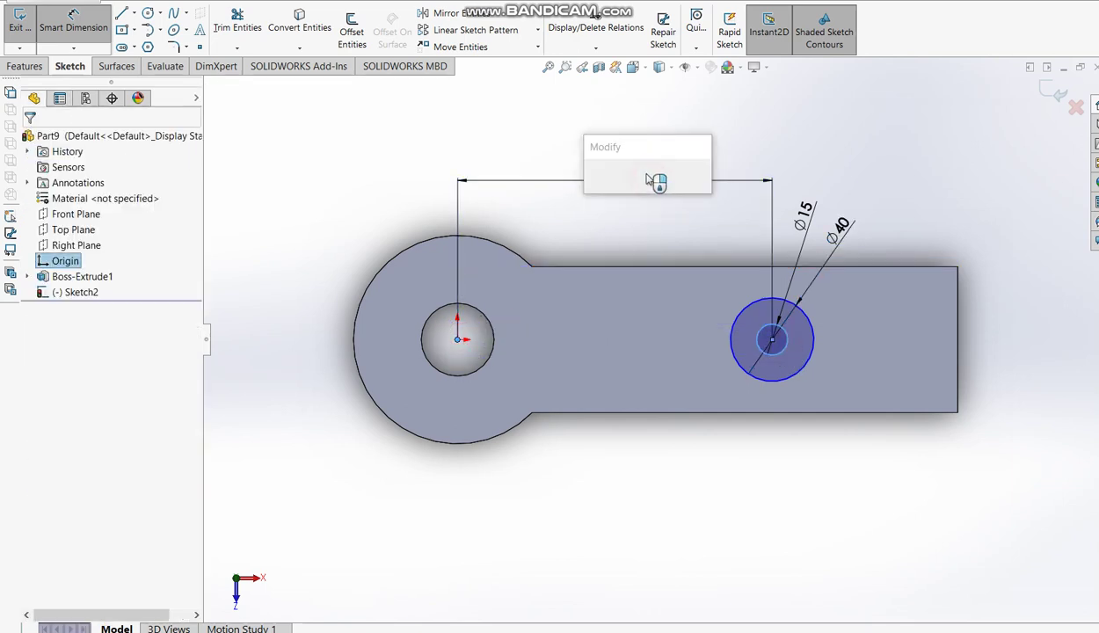
{"action": "type", "text": "175"}
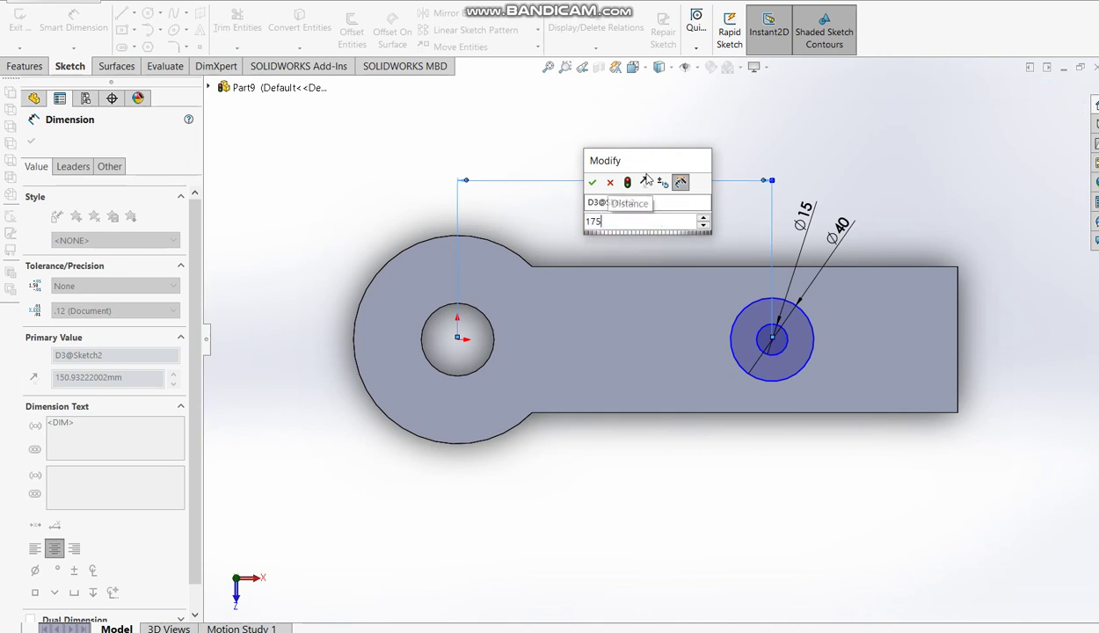
{"action": "key", "text": "Return"}
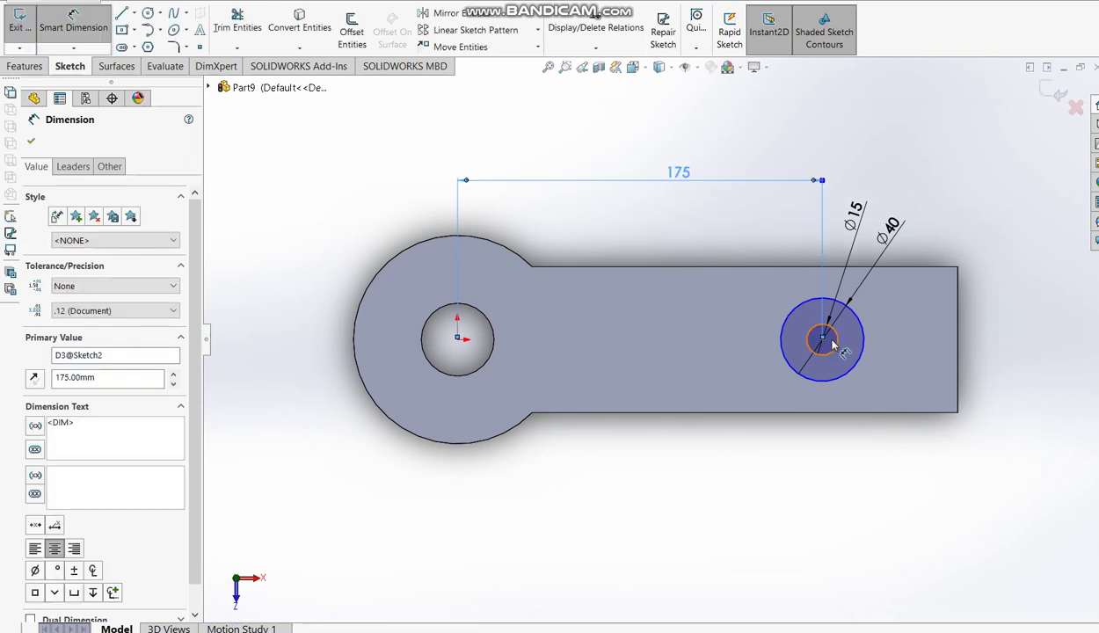
{"action": "left_click", "coordinate": [824, 343]}
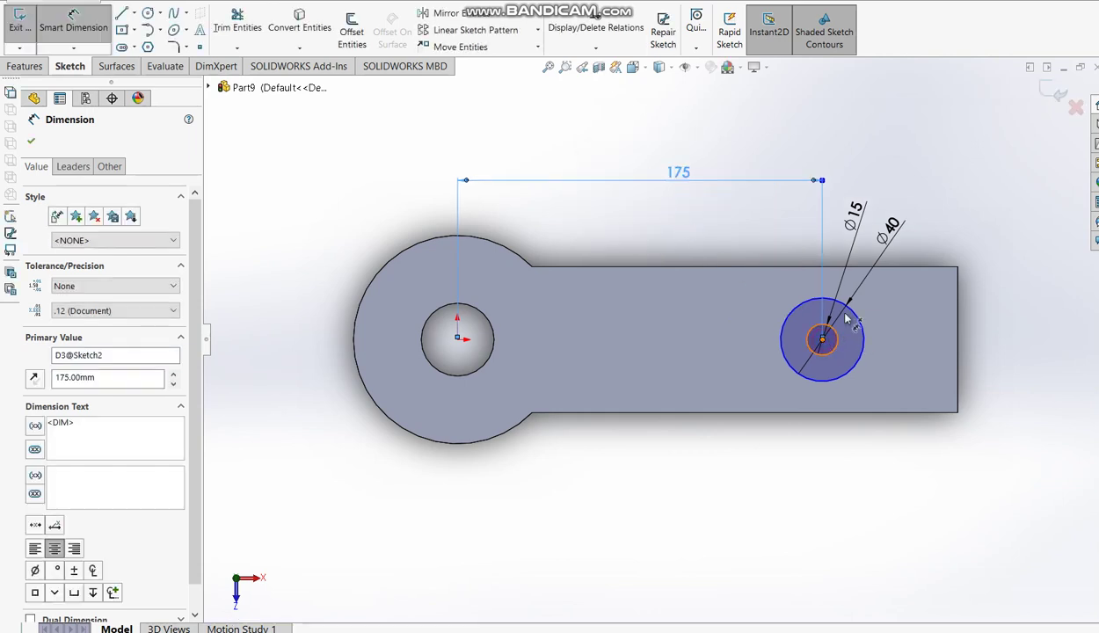
{"action": "left_click", "coordinate": [920, 267]}
{"action": "left_click", "coordinate": [996, 298]}
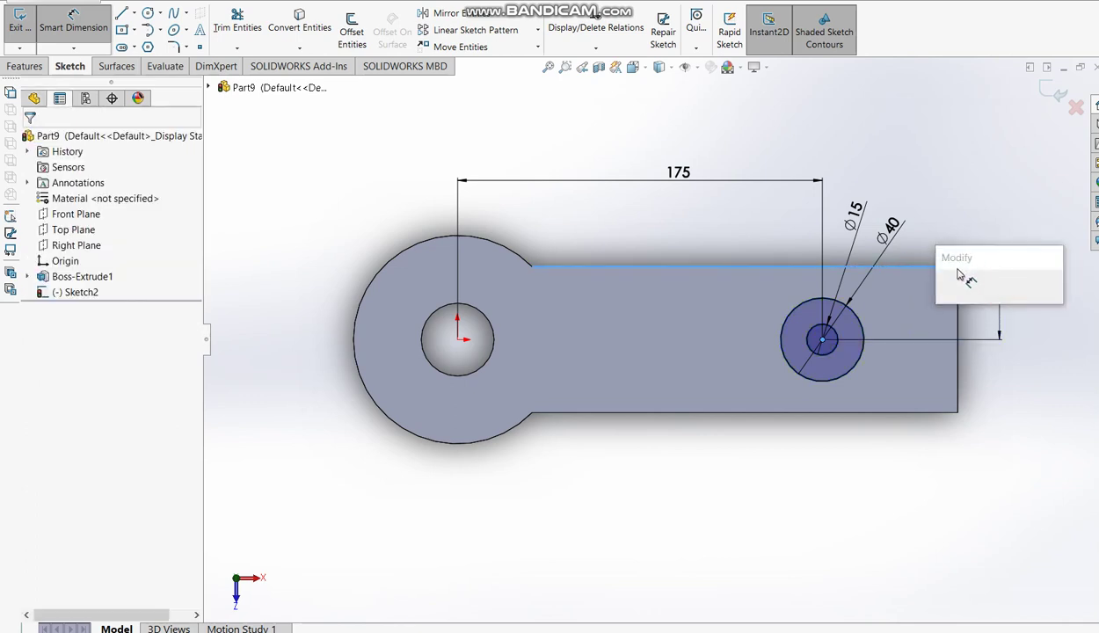
{"action": "left_click", "coordinate": [944, 294]}
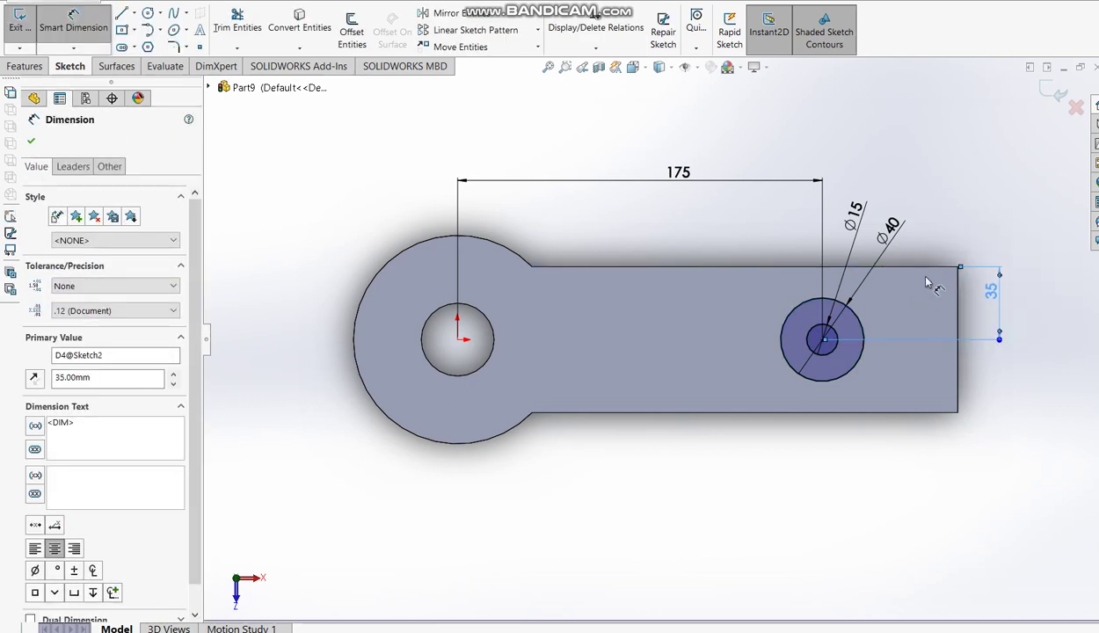
{"action": "left_click", "coordinate": [1057, 95]}
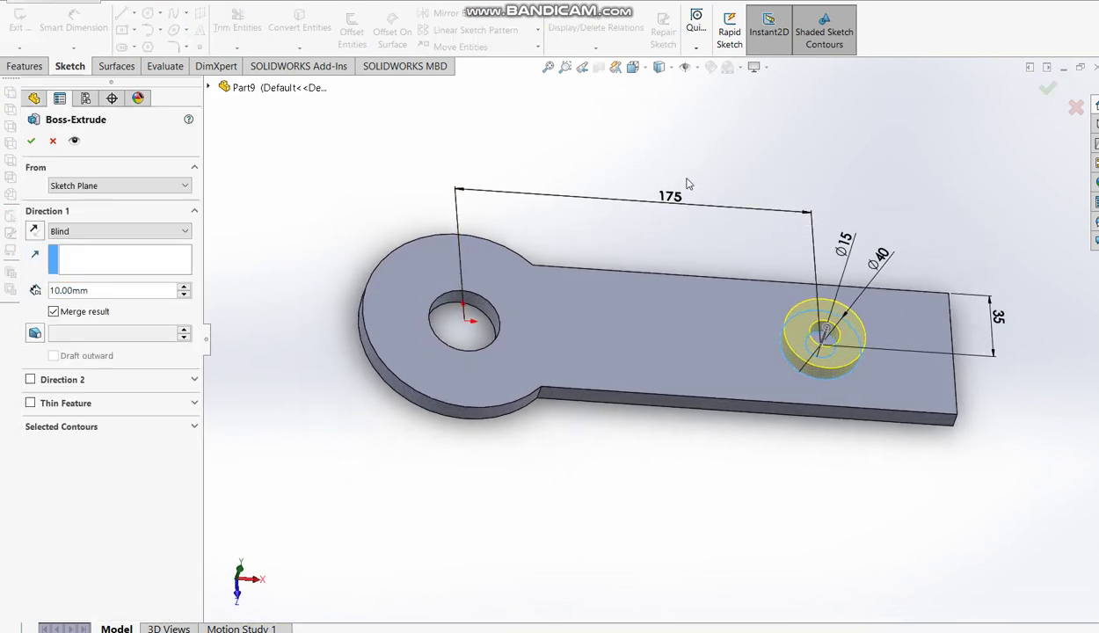
Circle the 60 height on the reference drawing and return to the model.
{"action": "key", "text": "alt+Tab"}
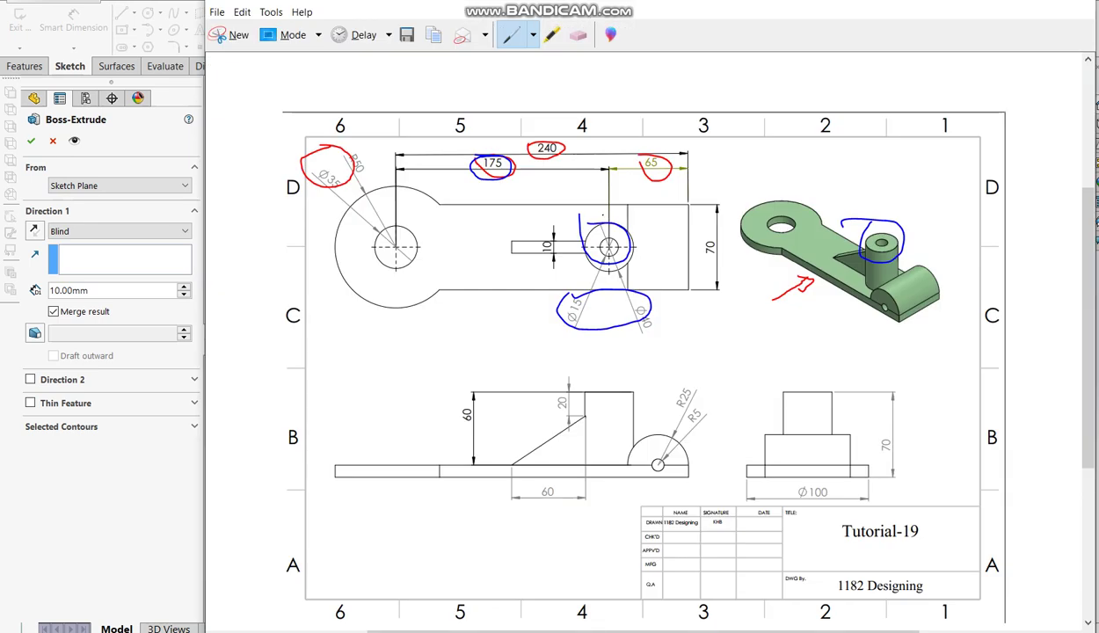
{"action": "left_click_drag", "start_coordinate": [462, 398], "coordinate": [473, 415]}
{"action": "key", "text": "alt+Tab"}
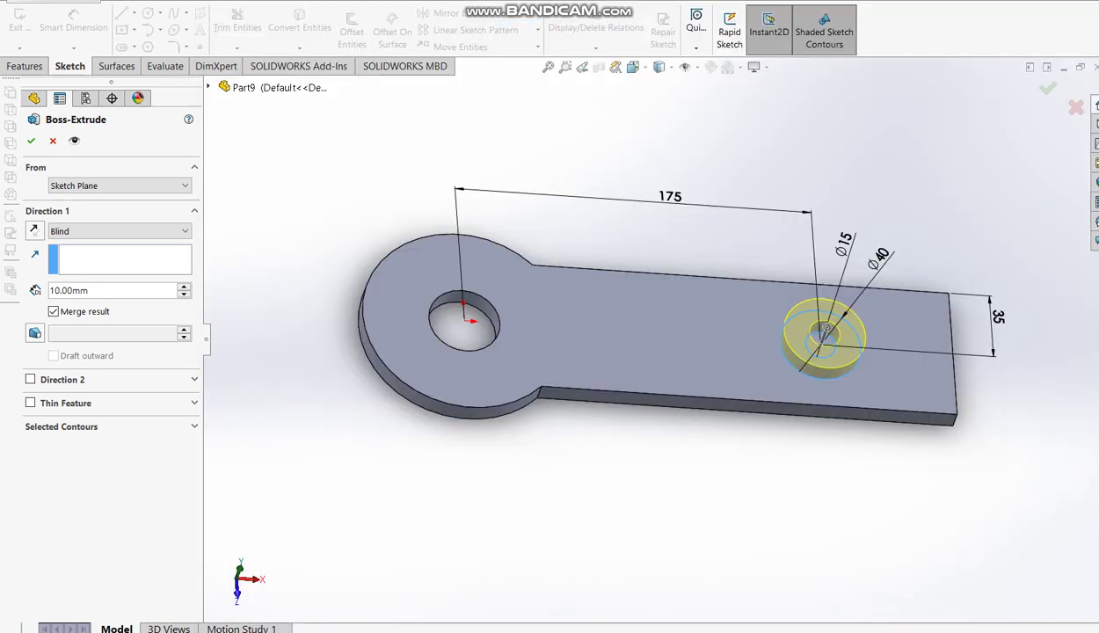
Set the boss extrusion depth to 60 mm and accept it.
{"action": "double_click", "coordinate": [104, 291]}
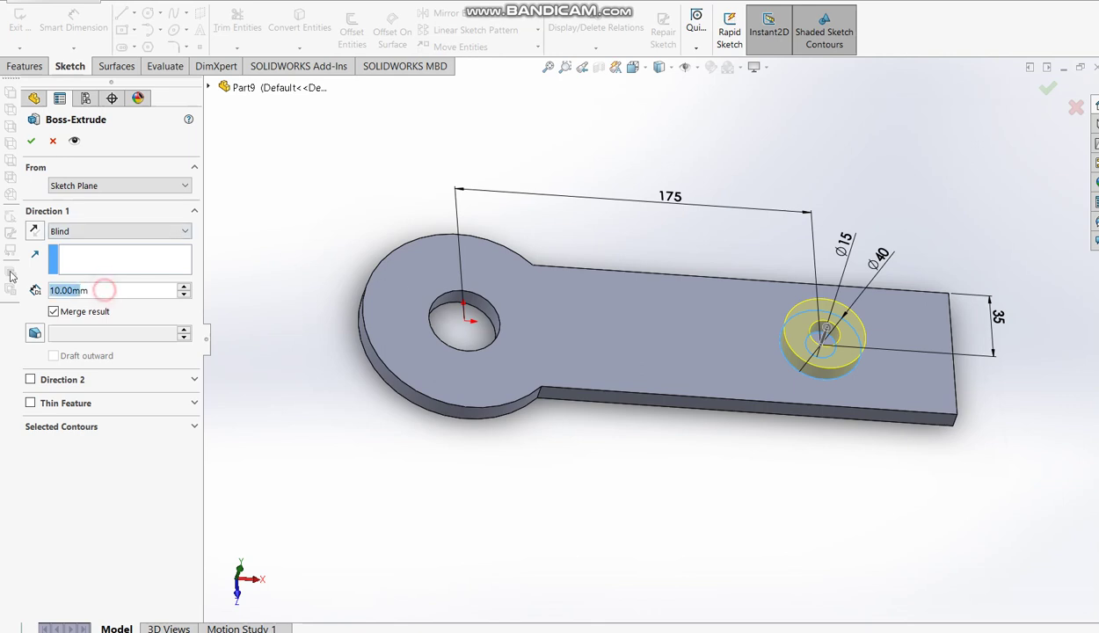
{"action": "type", "text": "="}
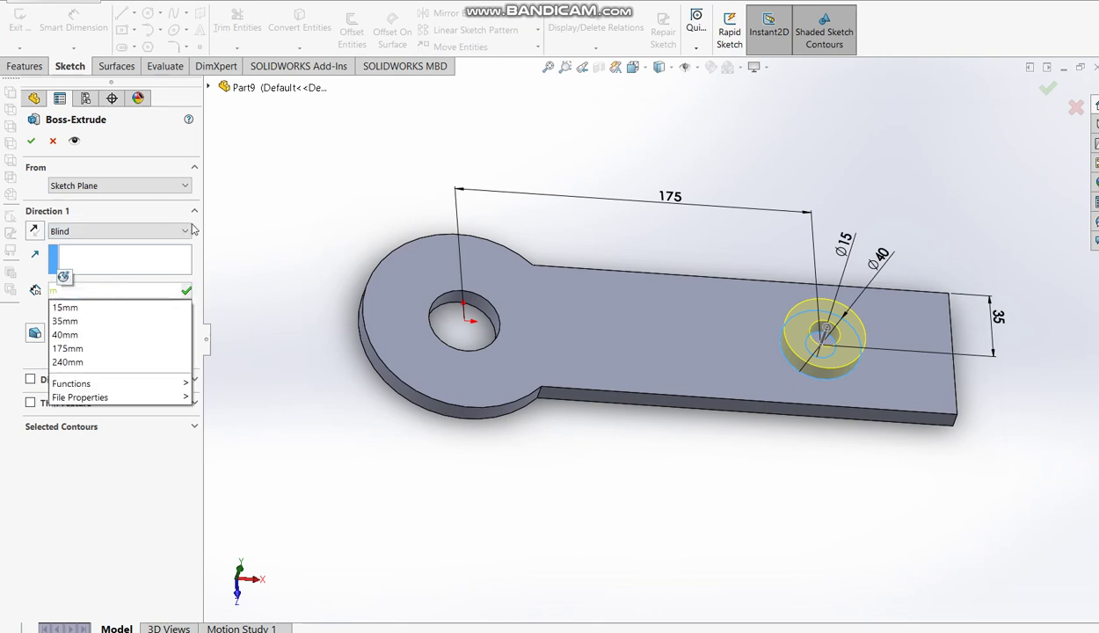
{"action": "key", "text": "BackSpace"}
{"action": "type", "text": "62"}
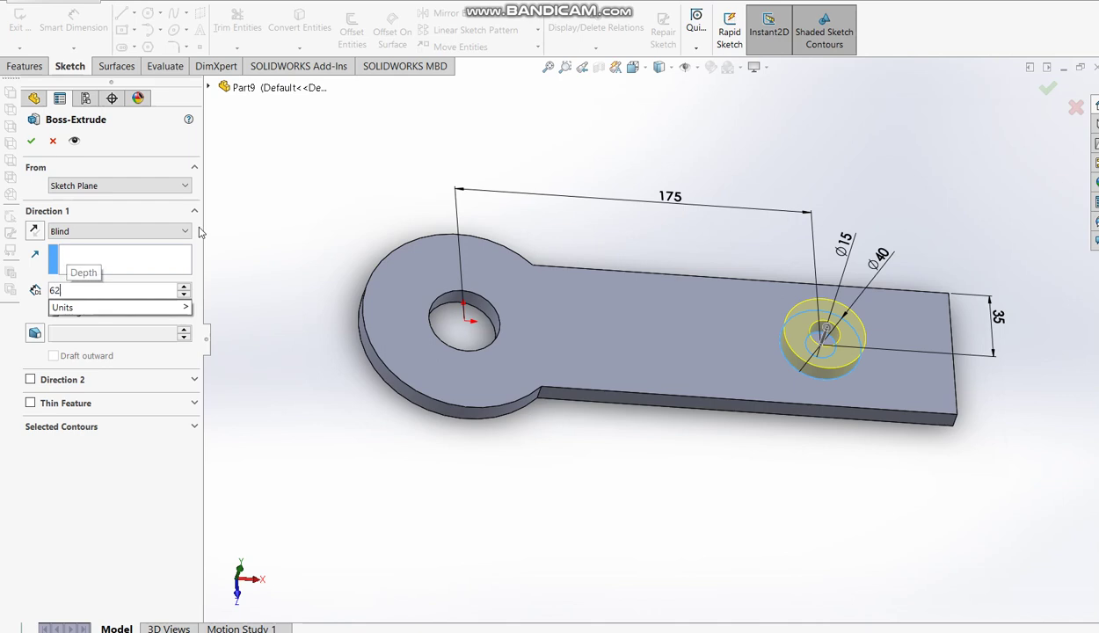
{"action": "key", "text": "BackSpace"}
{"action": "type", "text": "0"}
{"action": "key", "text": "Return"}
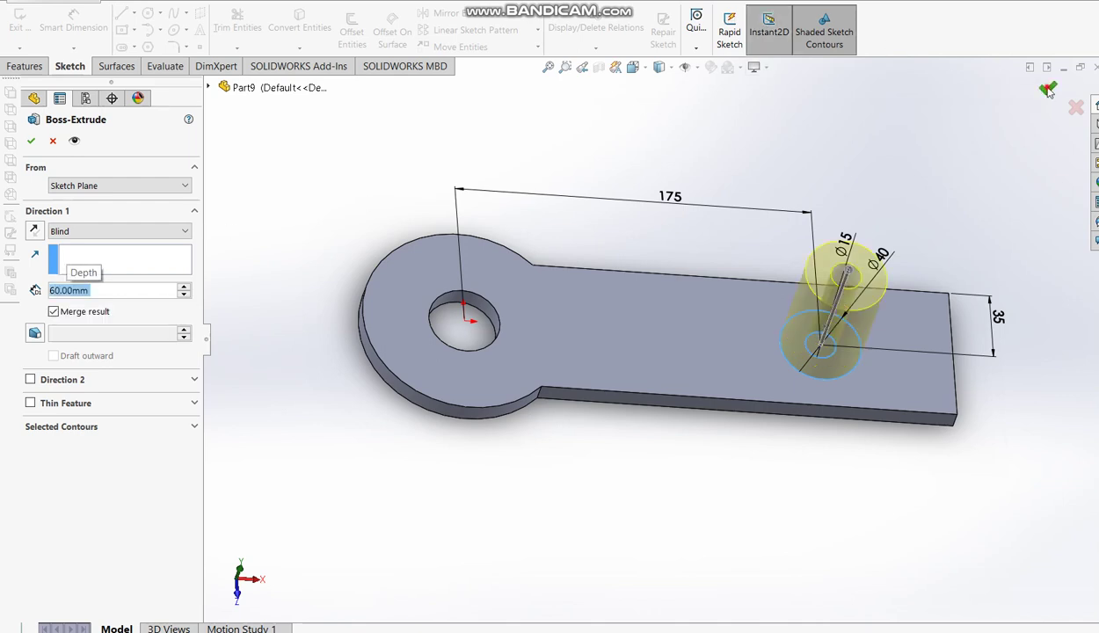
{"action": "left_click", "coordinate": [1048, 89]}
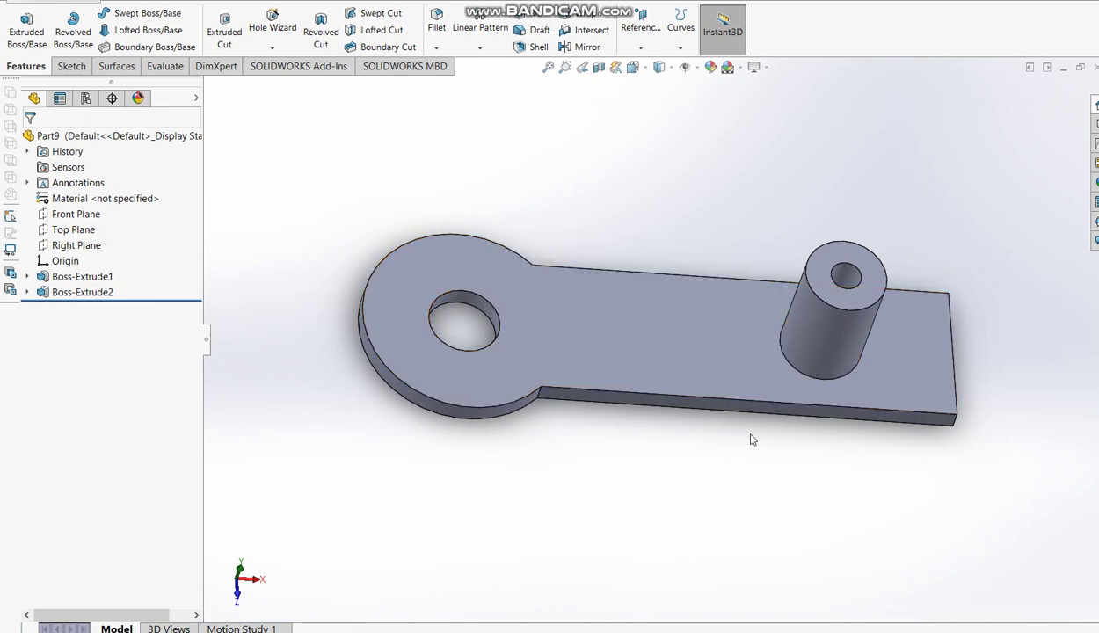
{"action": "key", "text": "alt+Tab"}
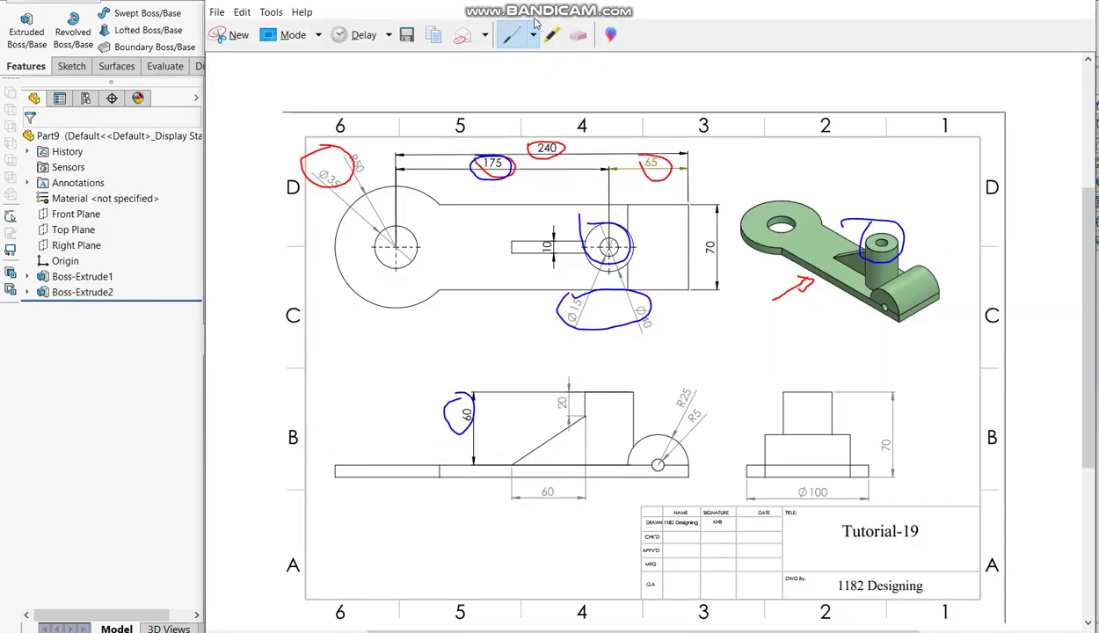
{"action": "left_click", "coordinate": [534, 36]}
{"action": "left_click", "coordinate": [543, 88]}
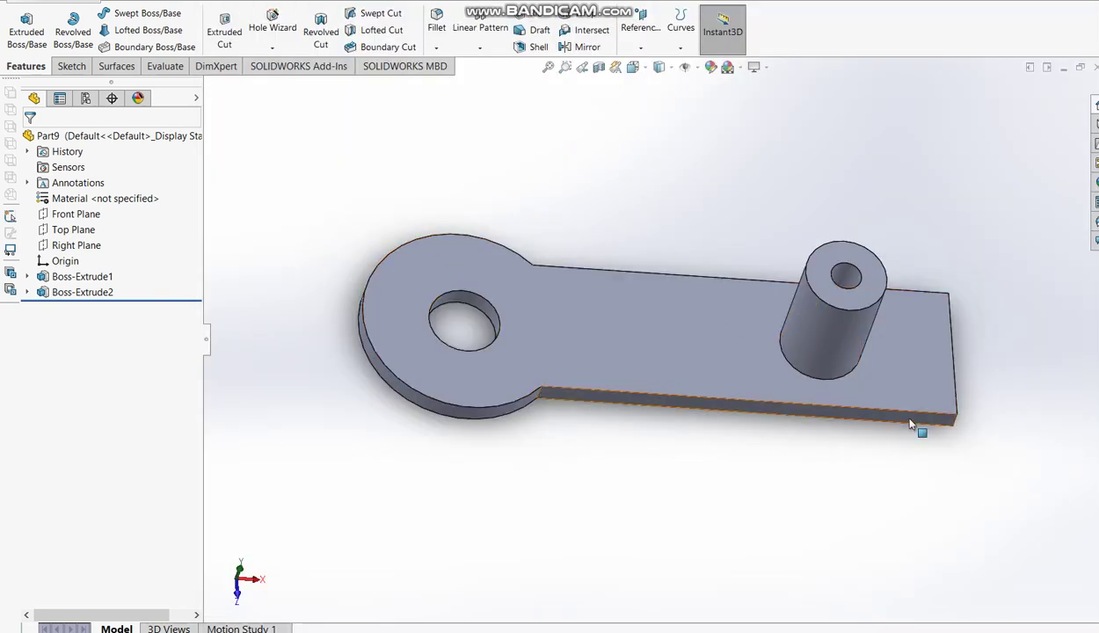
Sketch a Ø50 circle on the plate's side face, centred on the top edge at the right end.
{"action": "left_click", "coordinate": [911, 425]}
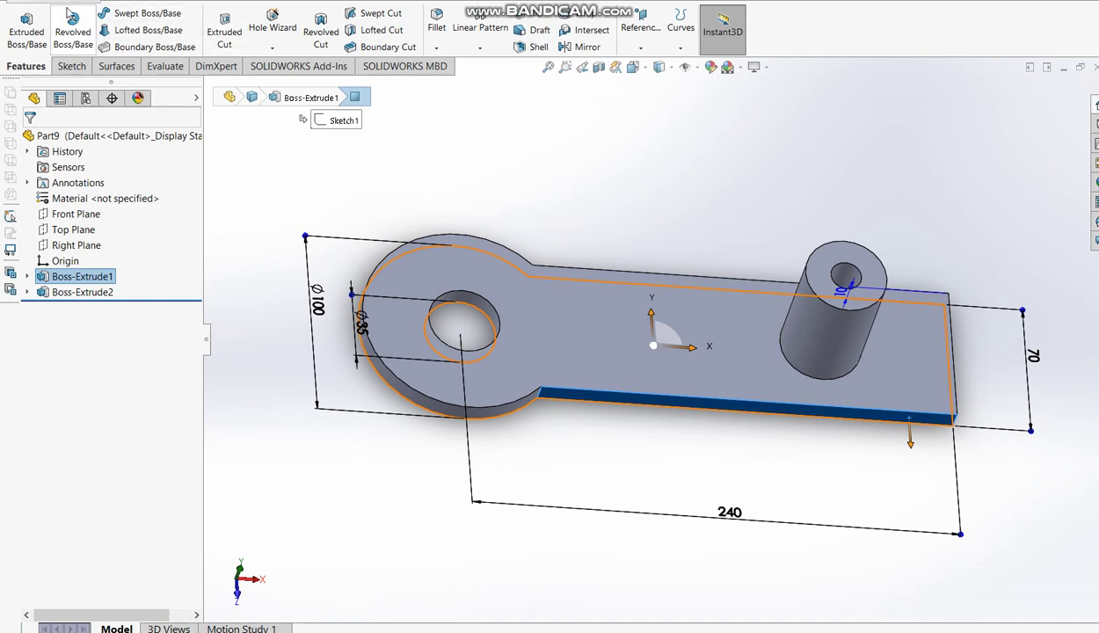
{"action": "left_click", "coordinate": [28, 25]}
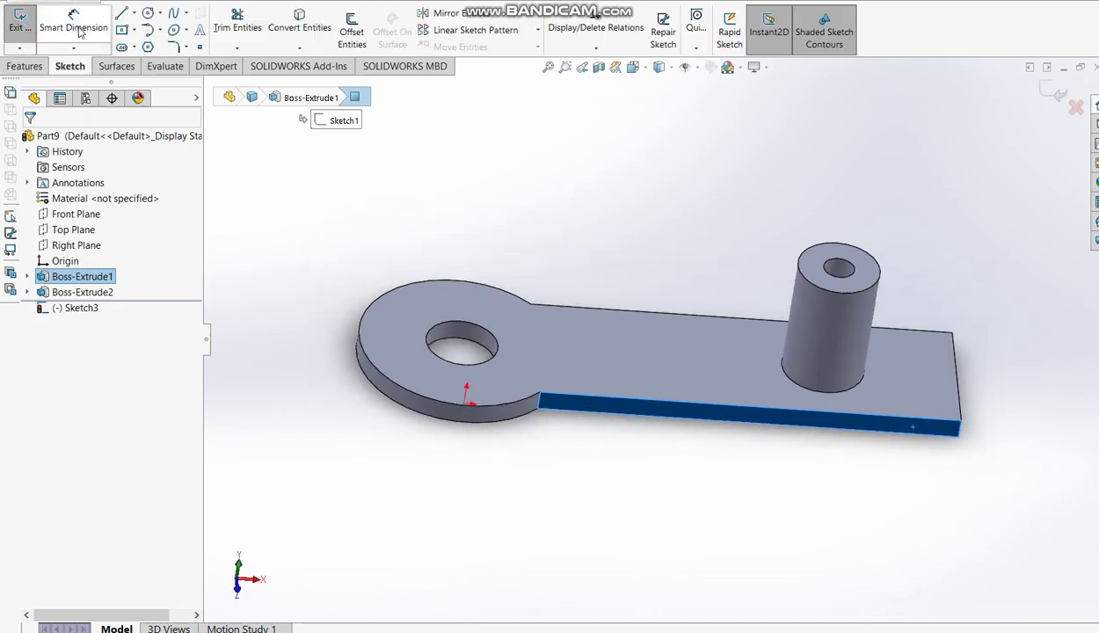
{"action": "left_click", "coordinate": [148, 13]}
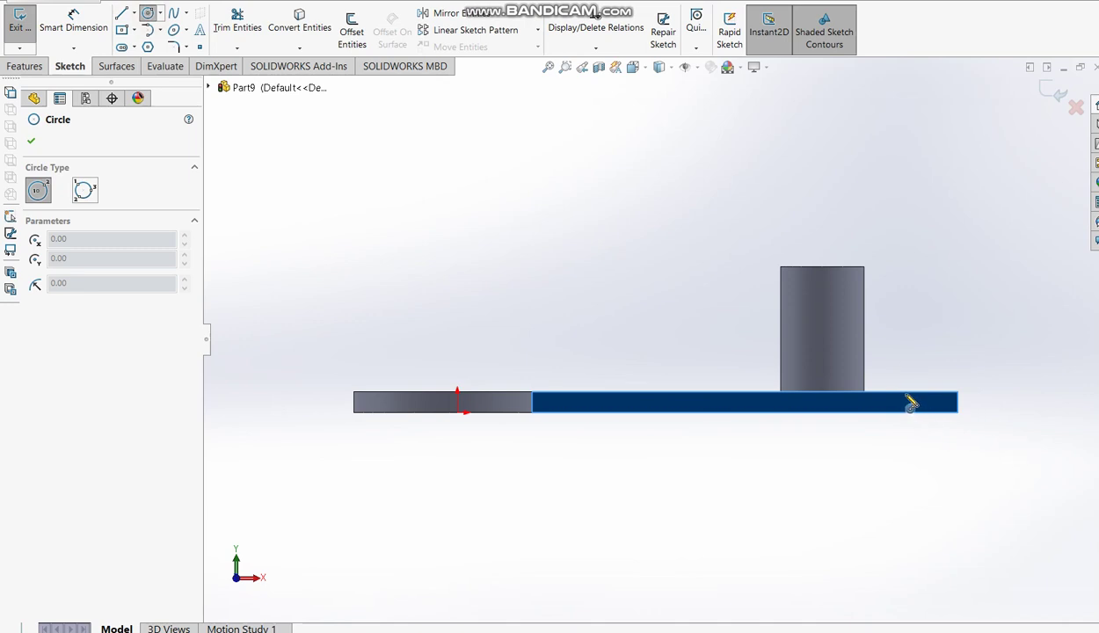
{"action": "left_click", "coordinate": [902, 392]}
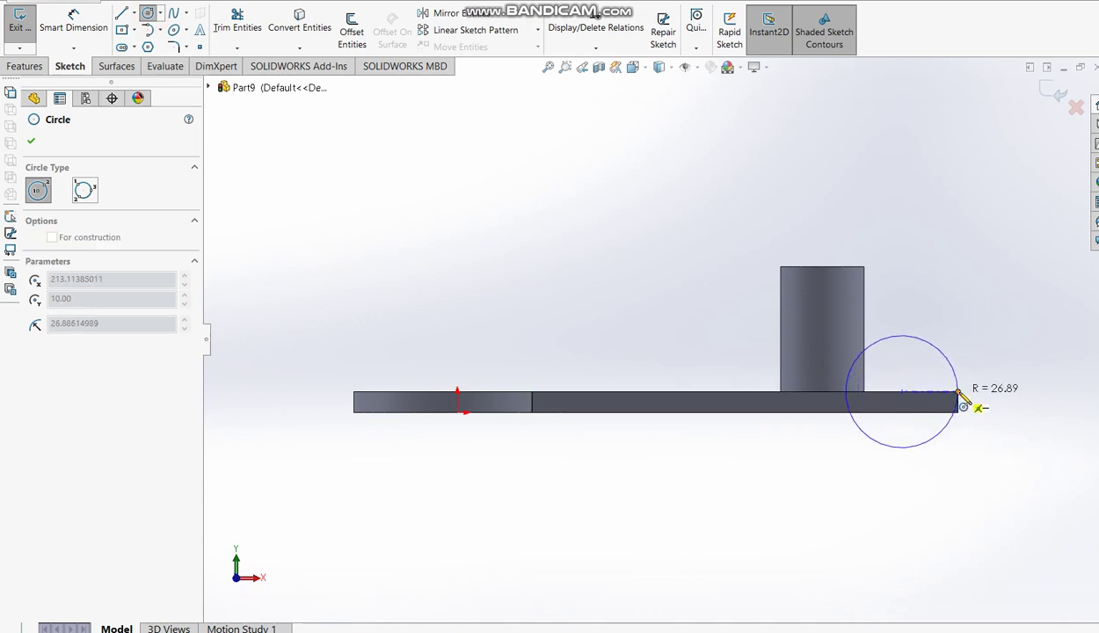
{"action": "left_click", "coordinate": [959, 392]}
{"action": "scroll", "coordinate": [946, 374], "scroll_direction": "down", "scroll_amount": 2}
{"action": "left_click", "coordinate": [73, 19]}
{"action": "left_click", "coordinate": [910, 355]}
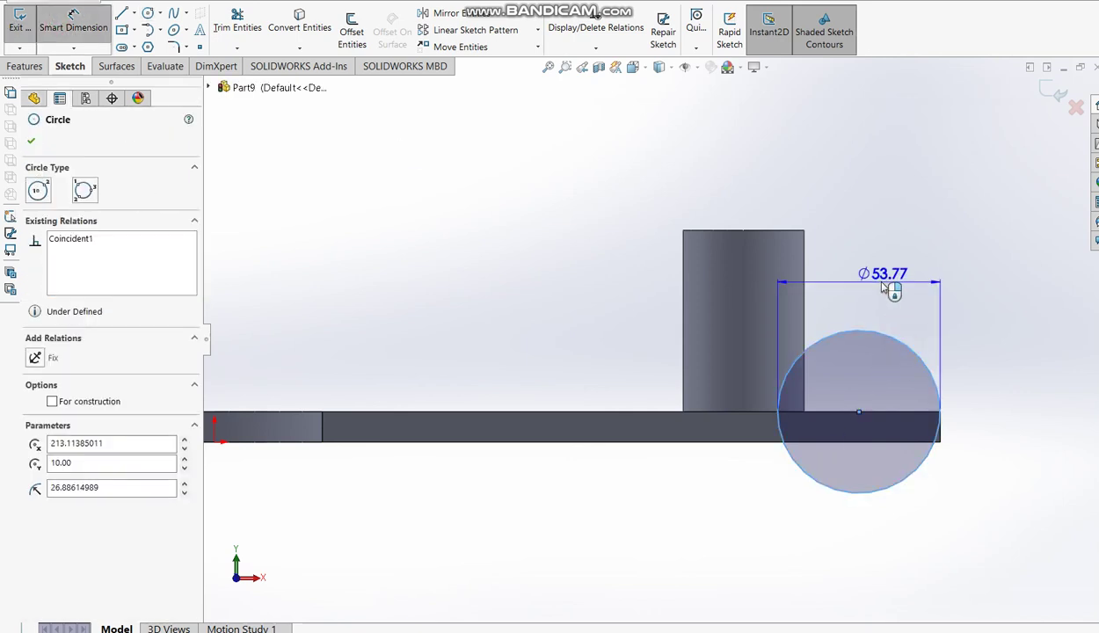
{"action": "left_click", "coordinate": [887, 277]}
{"action": "type", "text": "50"}
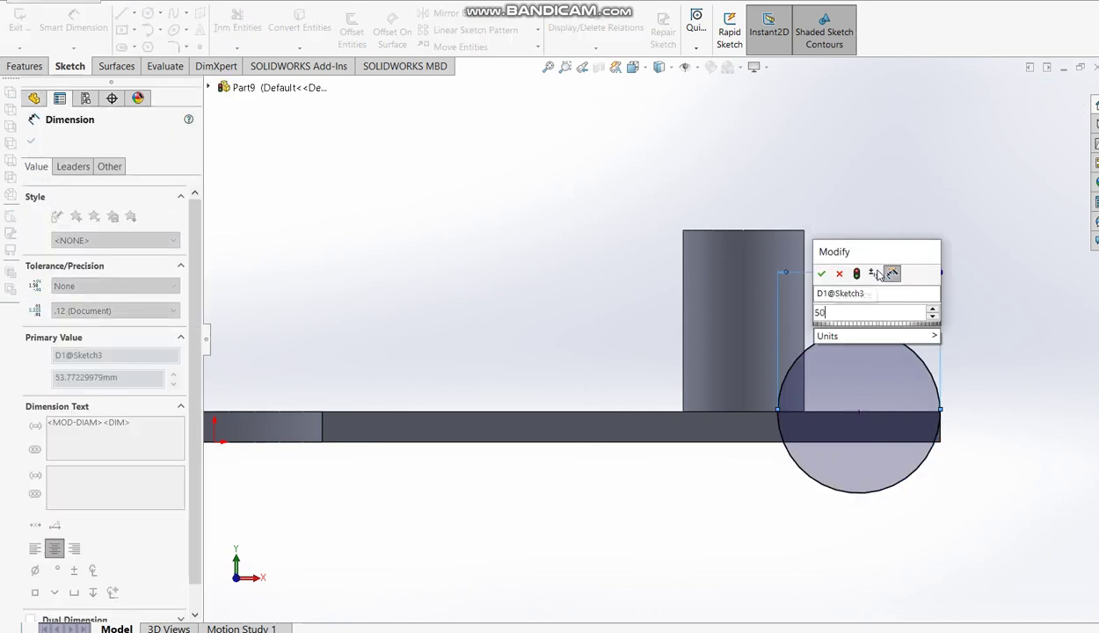
{"action": "key", "text": "Return"}
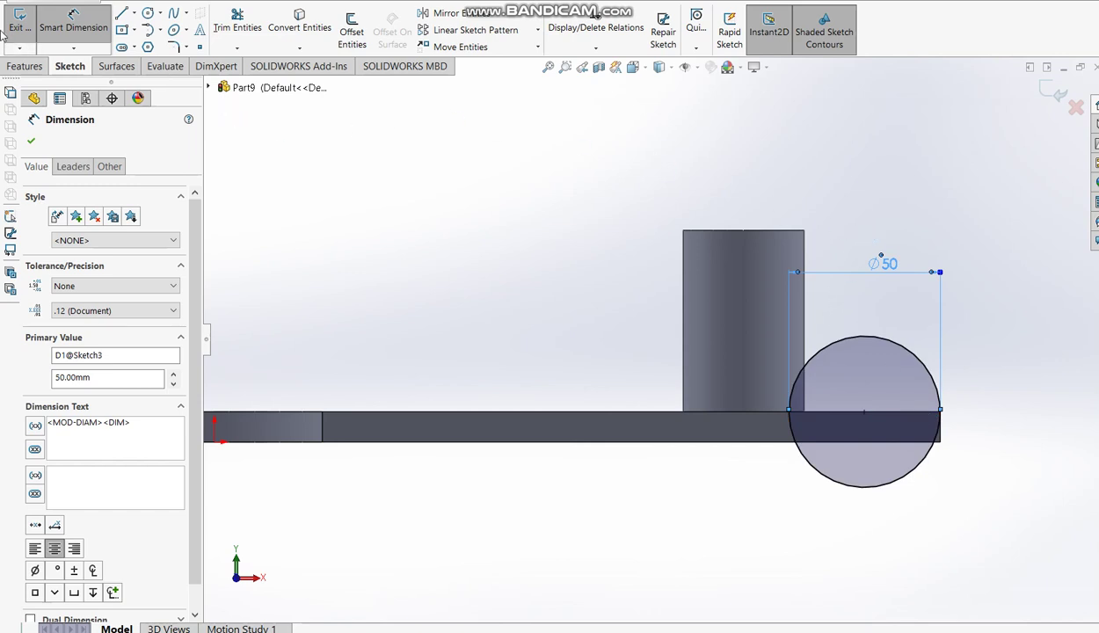
Draw a line across the circle and trim away its lower half.
{"action": "left_click", "coordinate": [122, 14]}
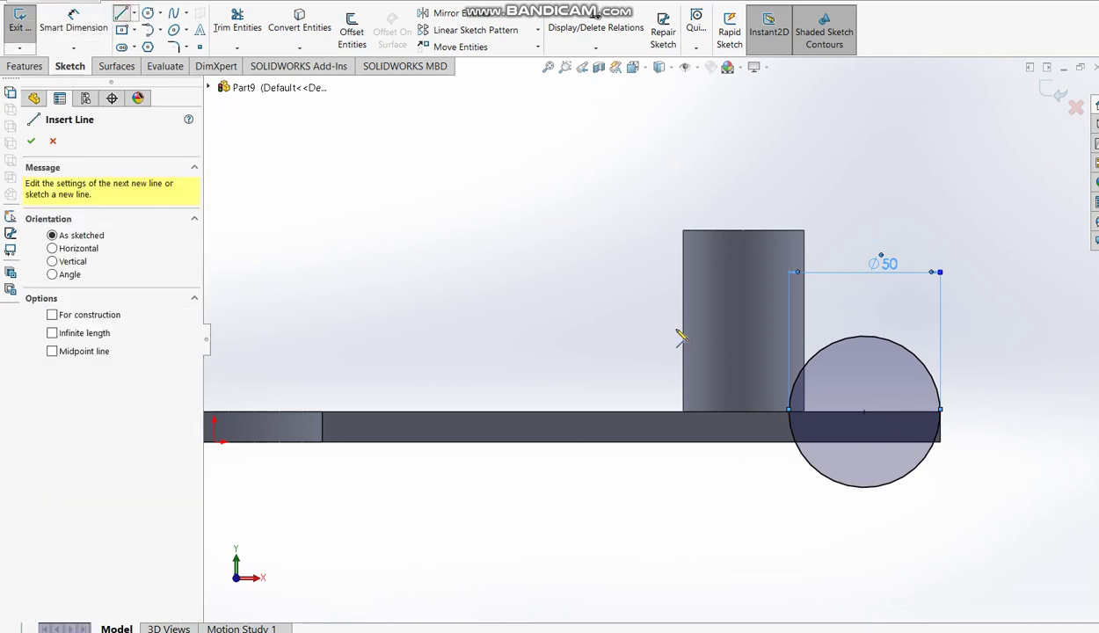
{"action": "left_click", "coordinate": [789, 411]}
{"action": "left_click", "coordinate": [942, 413]}
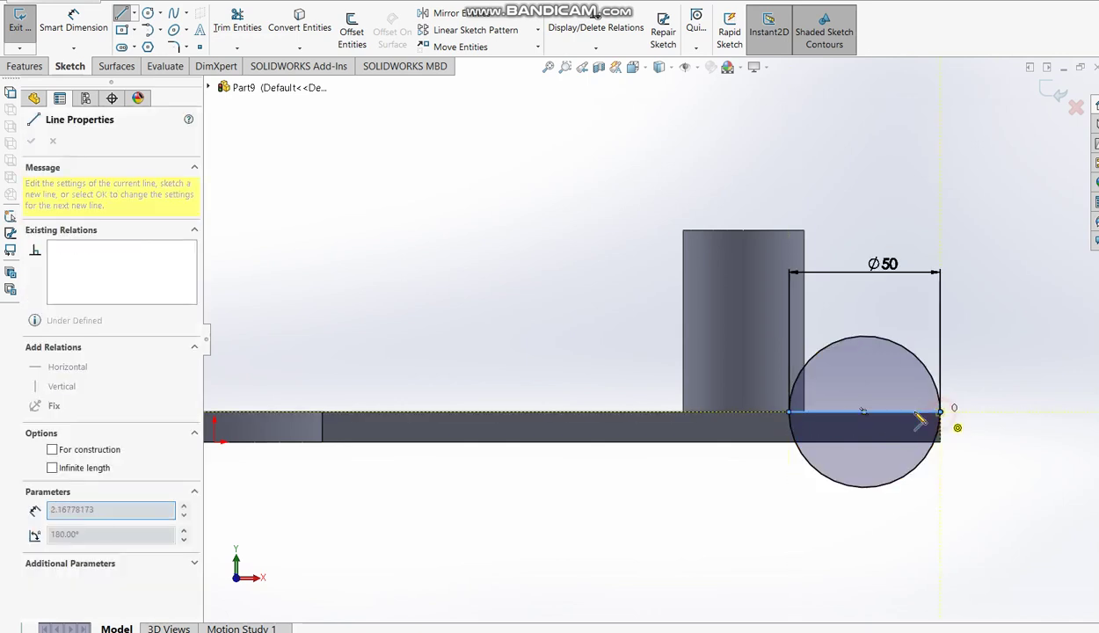
{"action": "left_click", "coordinate": [242, 29]}
{"action": "left_click_drag", "start_coordinate": [686, 489], "coordinate": [842, 470]}
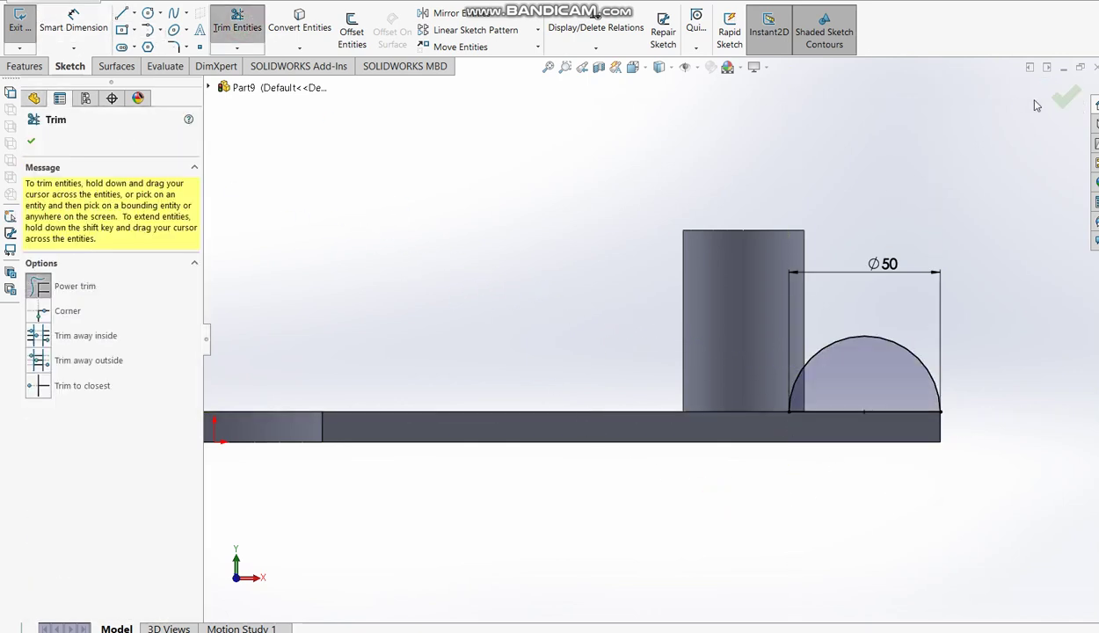
{"action": "left_click", "coordinate": [1064, 98]}
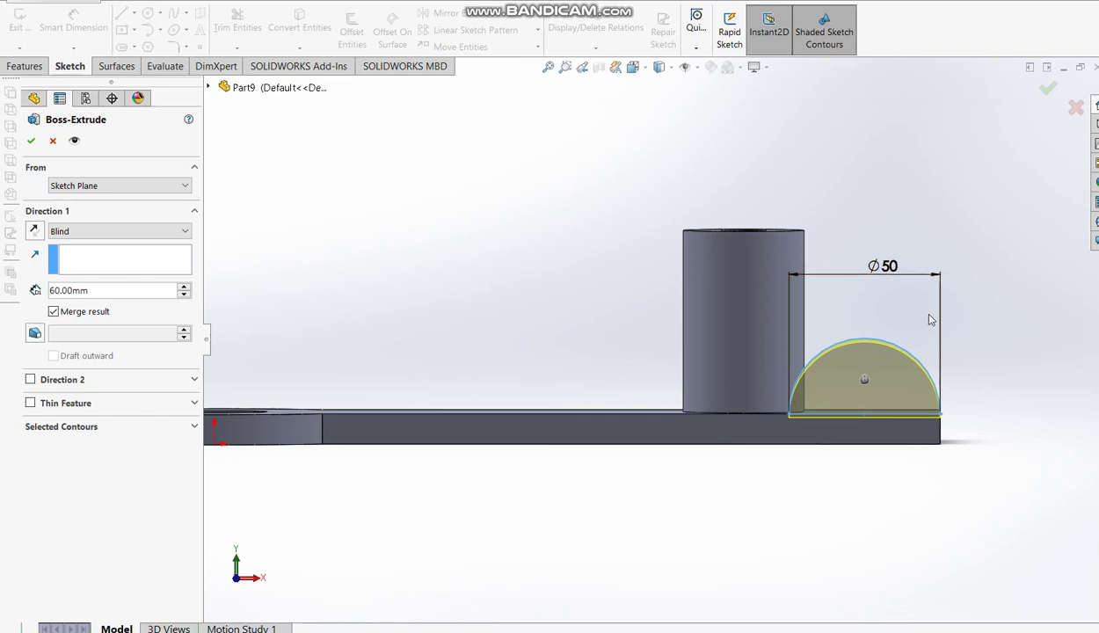
Extrude the half-round end Up To Surface, stopping at the plate's far side face.
{"action": "left_click", "coordinate": [108, 233]}
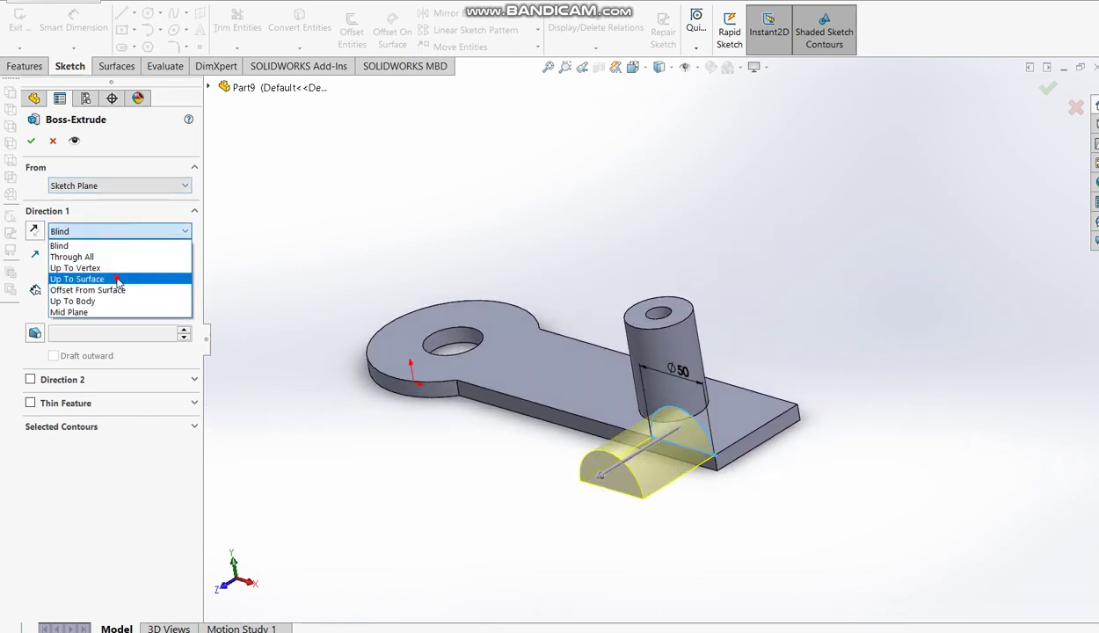
{"action": "left_click", "coordinate": [118, 280]}
{"action": "middle_click_drag", "start_coordinate": [563, 378], "coordinate": [582, 487]}
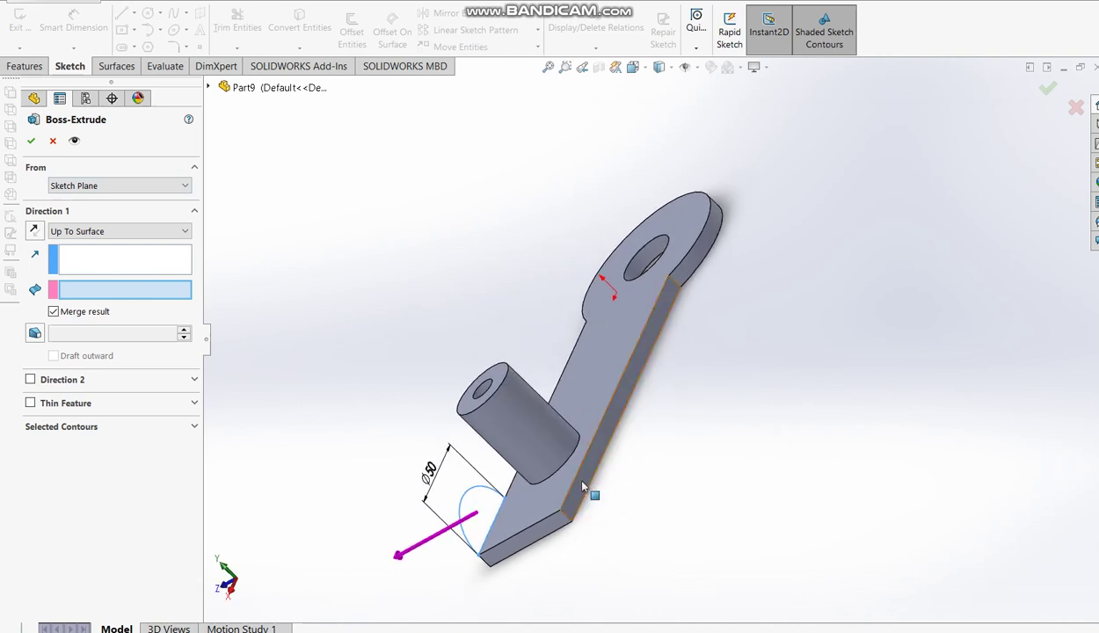
{"action": "left_click", "coordinate": [582, 486]}
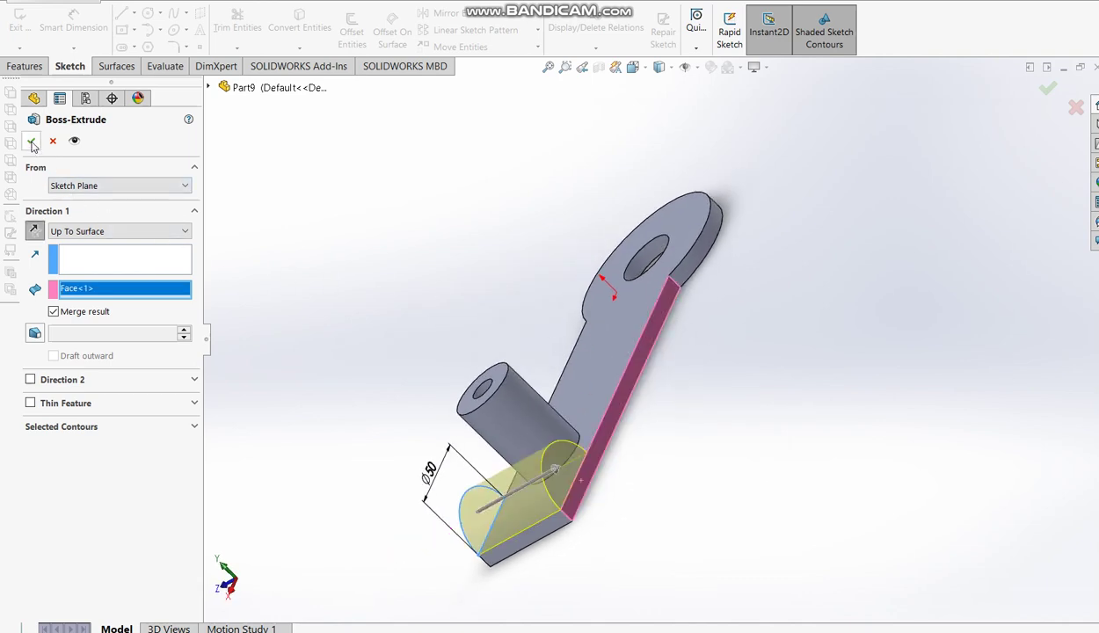
{"action": "key", "text": "Return"}
{"action": "mouse_move", "coordinate": [455, 351]}
{"action": "middle_mouse_down"}
{"action": "mouse_move", "coordinate": [678, 239]}
{"action": "mouse_move", "coordinate": [835, 239]}
{"action": "middle_mouse_up"}
{"action": "left_click", "coordinate": [232, 31]}
On the half-round end's side face, sketch a circle at the arc centre and dimension it Ø10.
{"action": "left_click", "coordinate": [762, 417]}
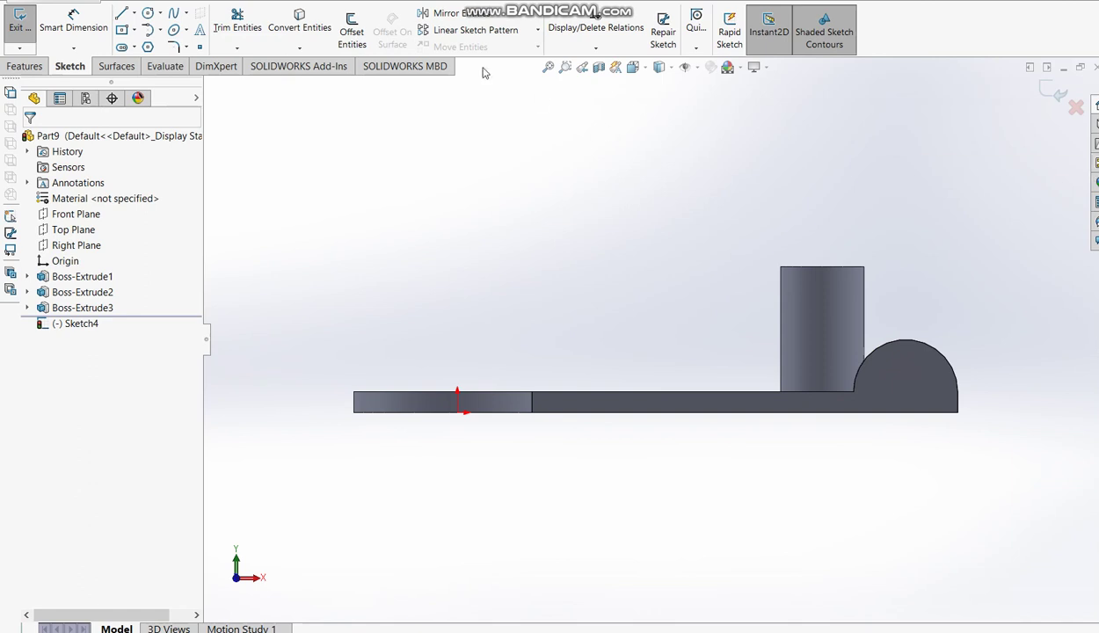
{"action": "left_click", "coordinate": [148, 12]}
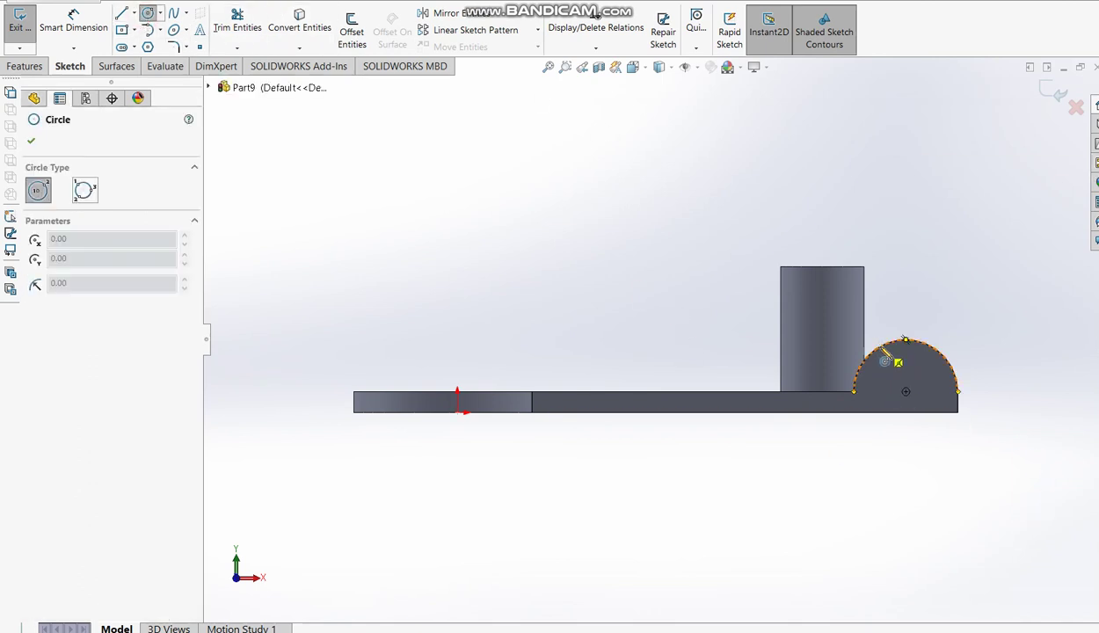
{"action": "left_click", "coordinate": [906, 391]}
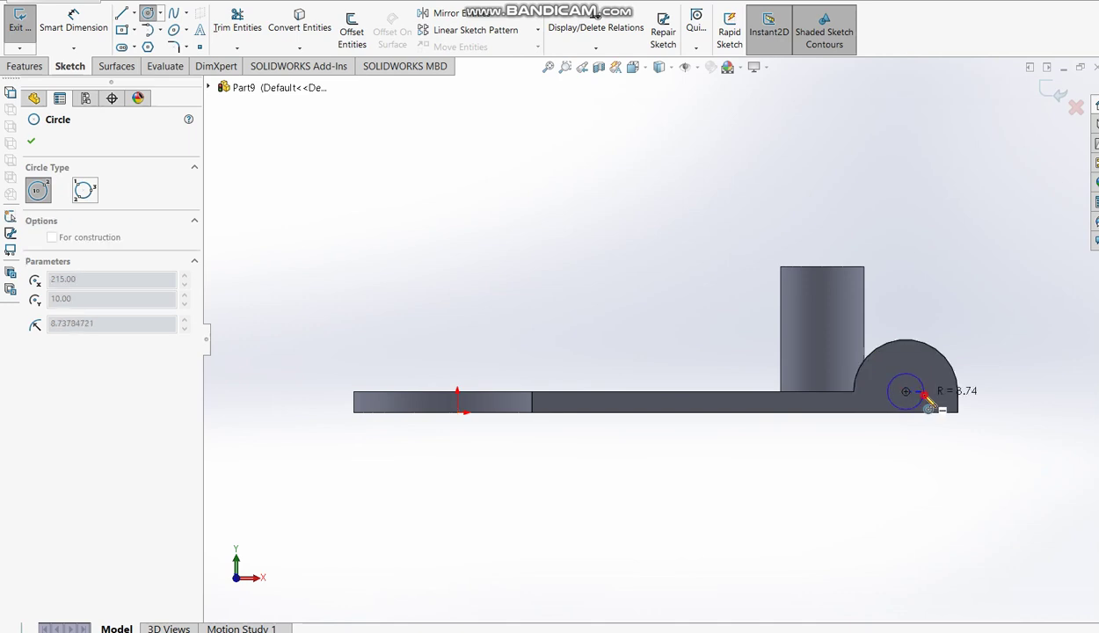
{"action": "left_click", "coordinate": [926, 396]}
{"action": "left_click", "coordinate": [74, 24]}
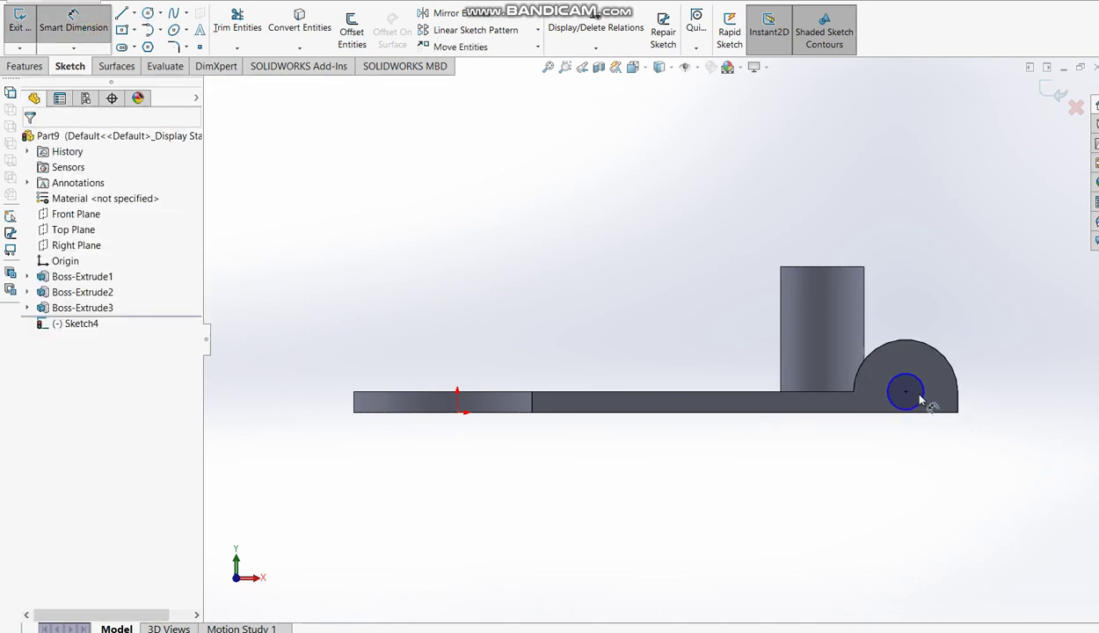
{"action": "left_click", "coordinate": [921, 400]}
{"action": "left_click", "coordinate": [989, 348]}
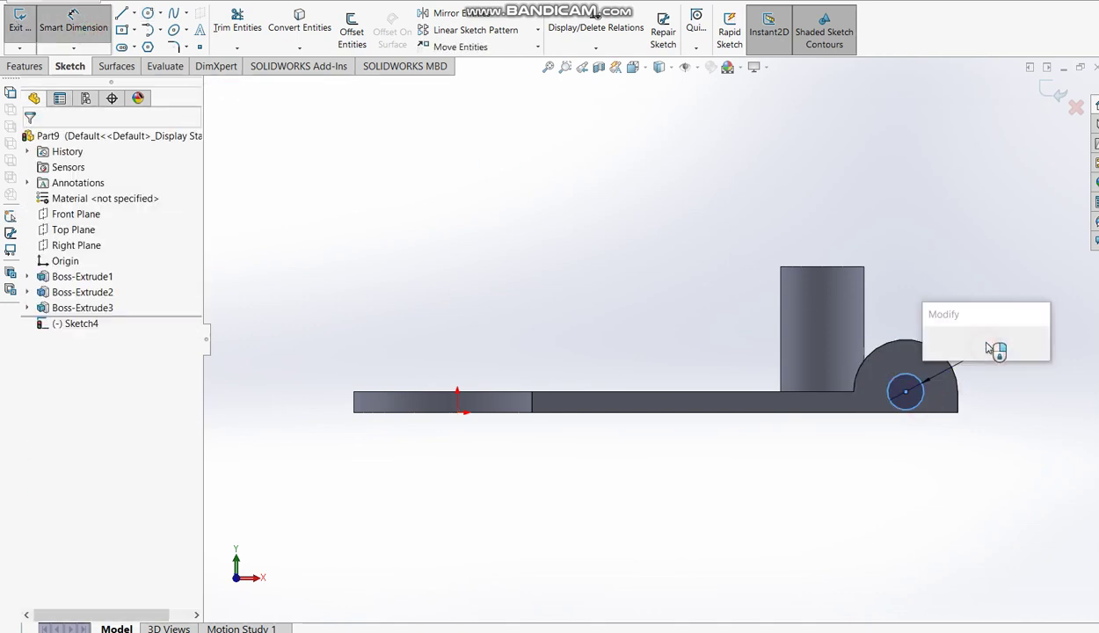
{"action": "type", "text": "10"}
{"action": "key", "text": "Return"}
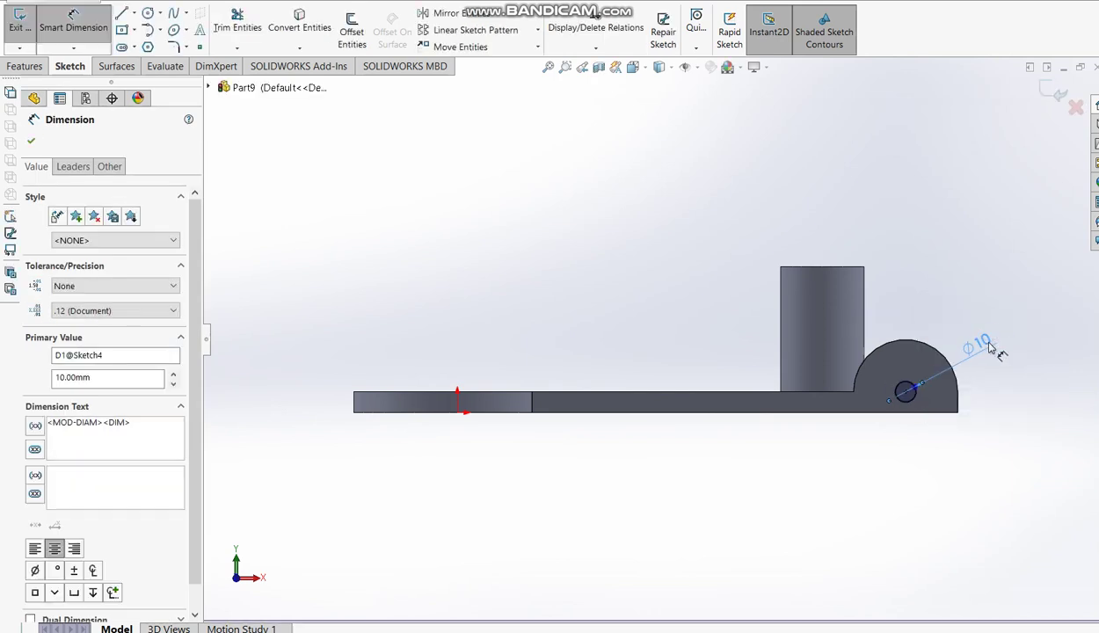
{"action": "scroll", "coordinate": [948, 338], "scroll_direction": "down", "scroll_amount": 1}
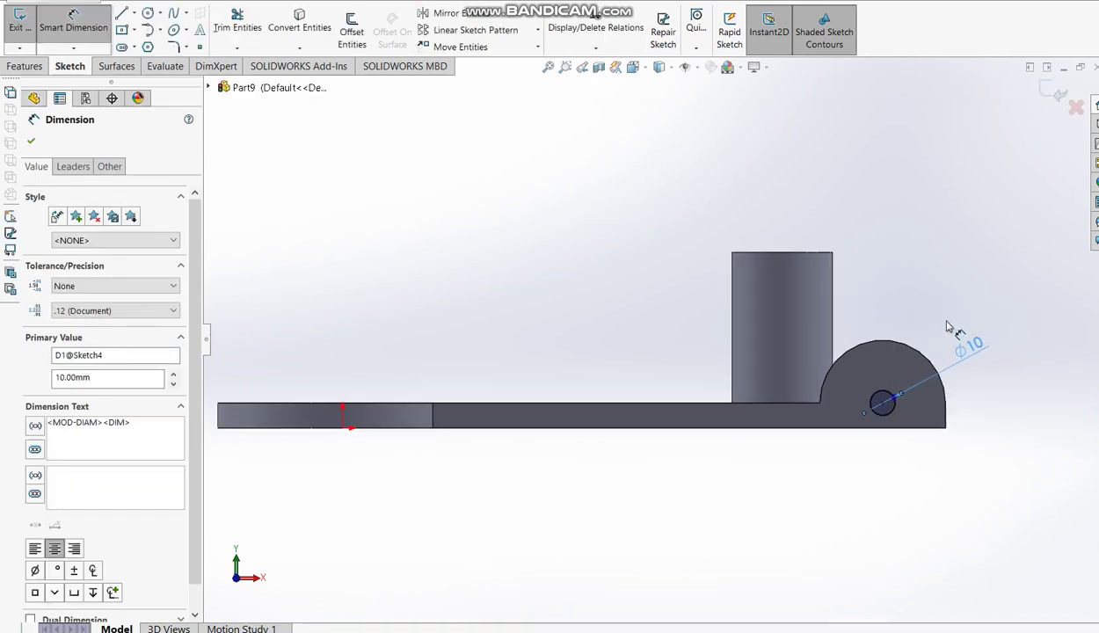
{"action": "left_click", "coordinate": [1053, 91]}
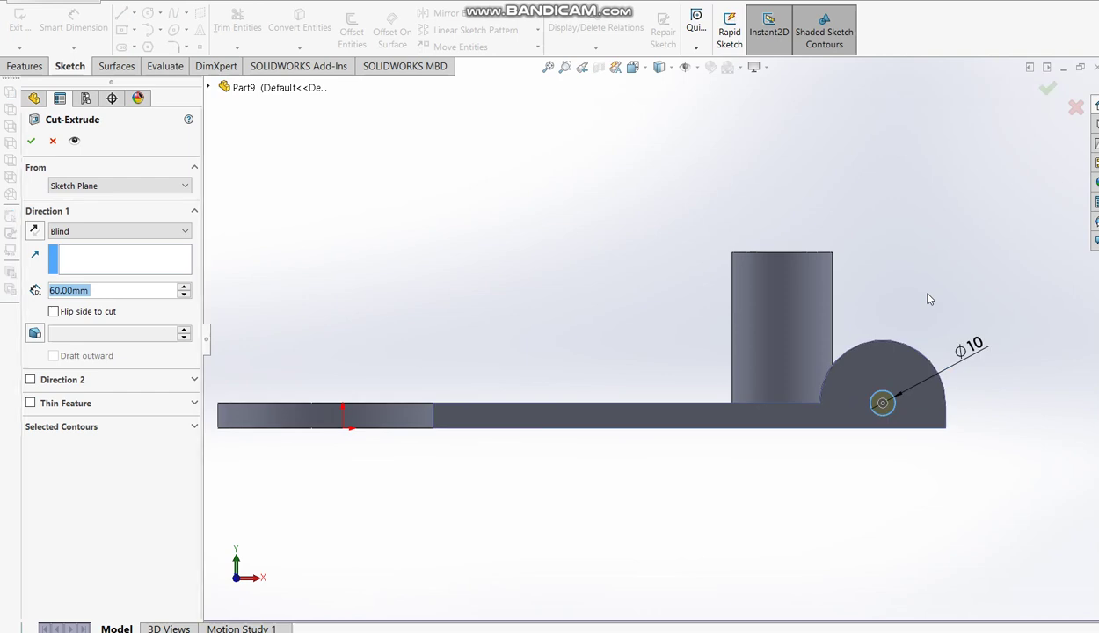
Cut the Ø10 hole Up To Surface through to the opposite side face of the half-round end.
{"action": "middle_click_drag", "start_coordinate": [804, 390], "coordinate": [746, 412]}
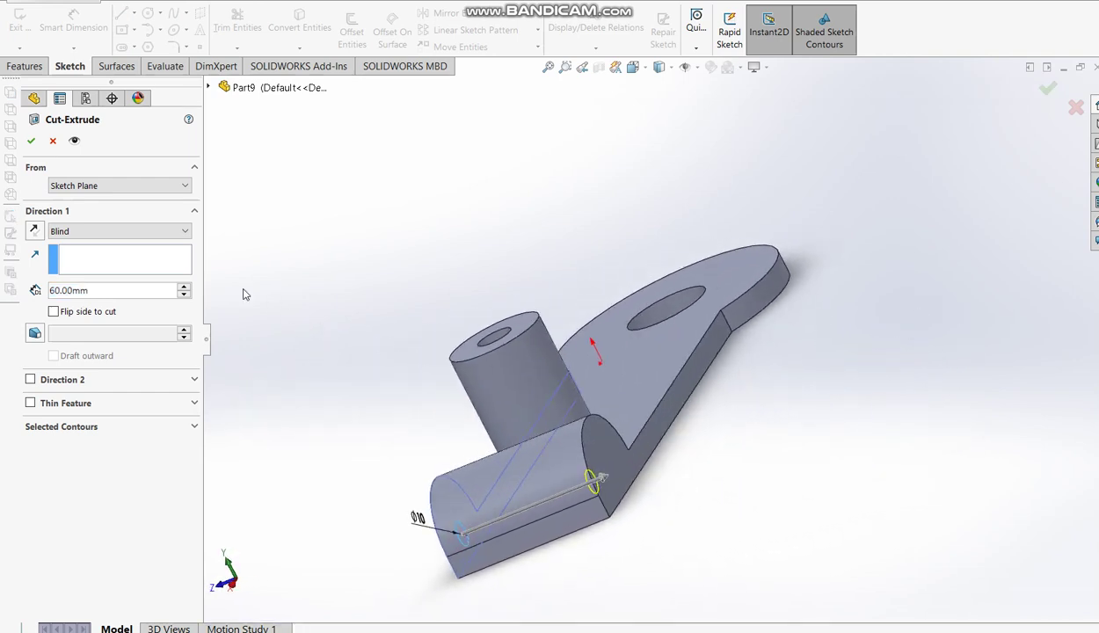
{"action": "left_click", "coordinate": [133, 231]}
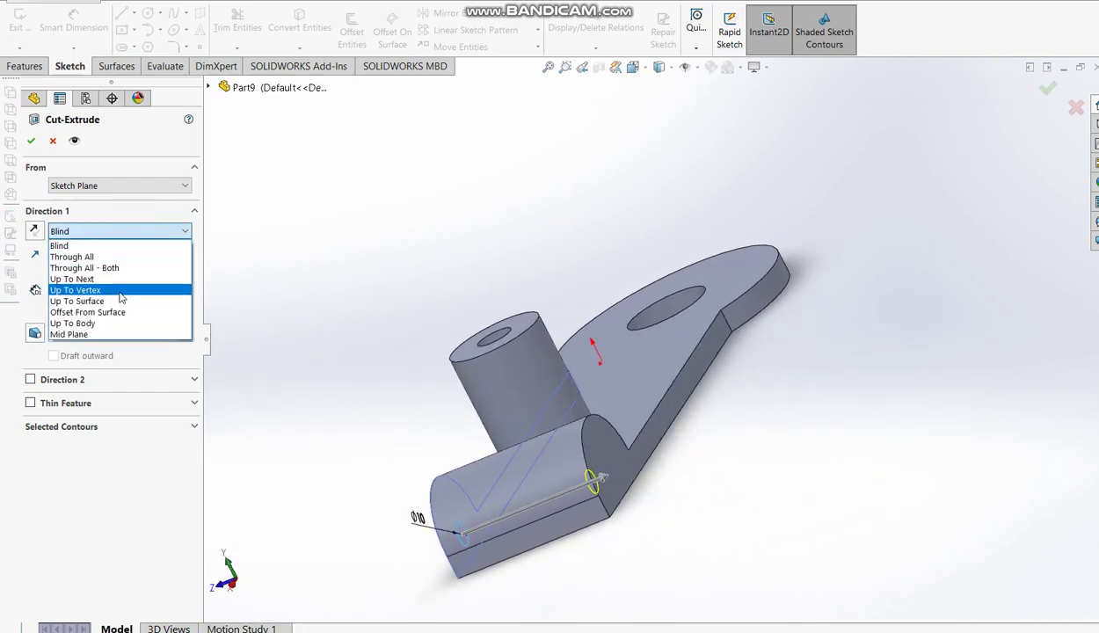
{"action": "left_click", "coordinate": [117, 301]}
{"action": "left_click", "coordinate": [609, 442]}
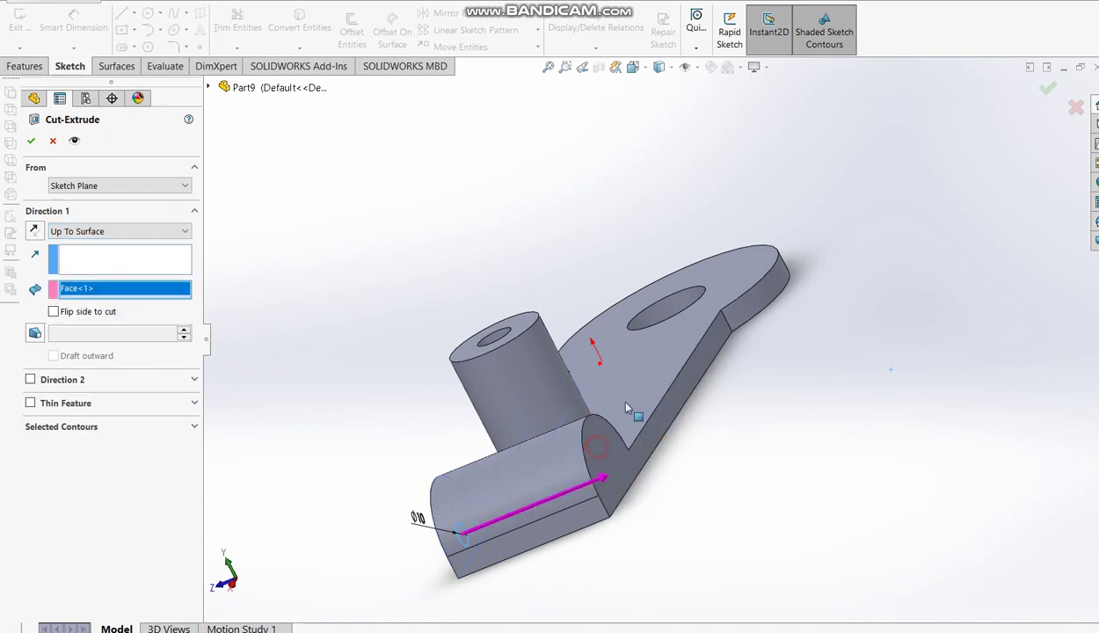
{"action": "left_click", "coordinate": [1049, 90]}
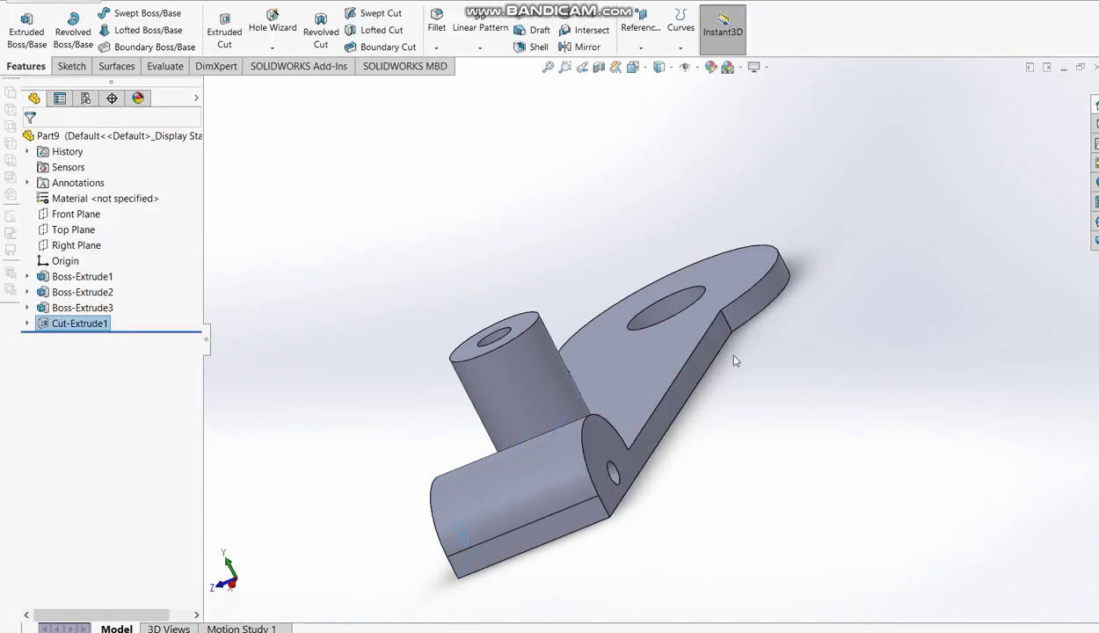
{"action": "middle_click_drag", "start_coordinate": [792, 334], "coordinate": [917, 393]}
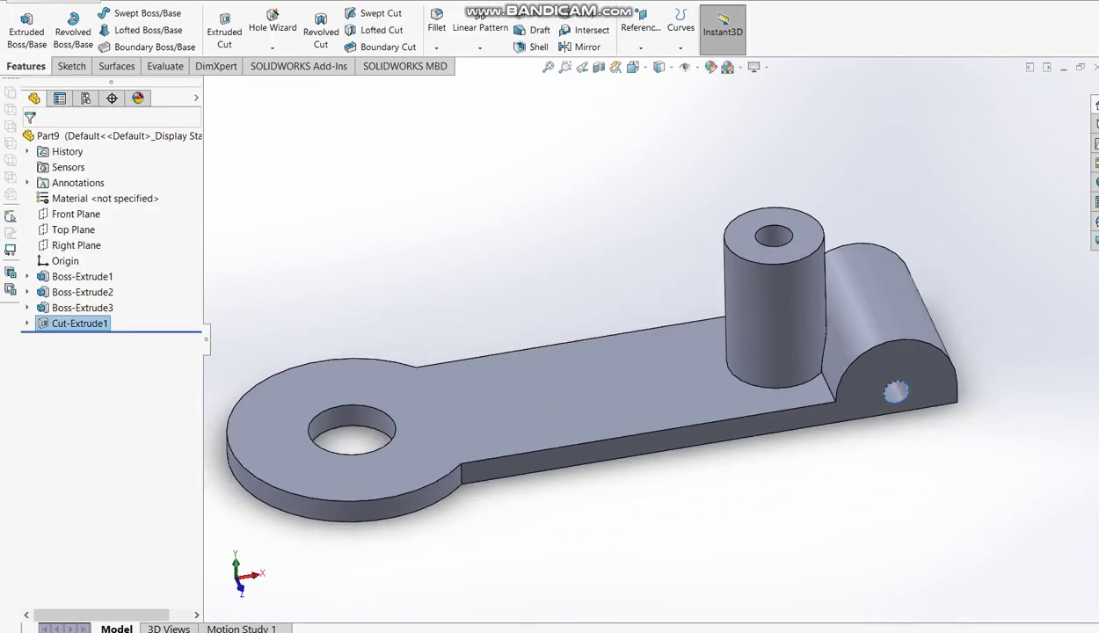
{"action": "key", "text": "alt+Tab"}
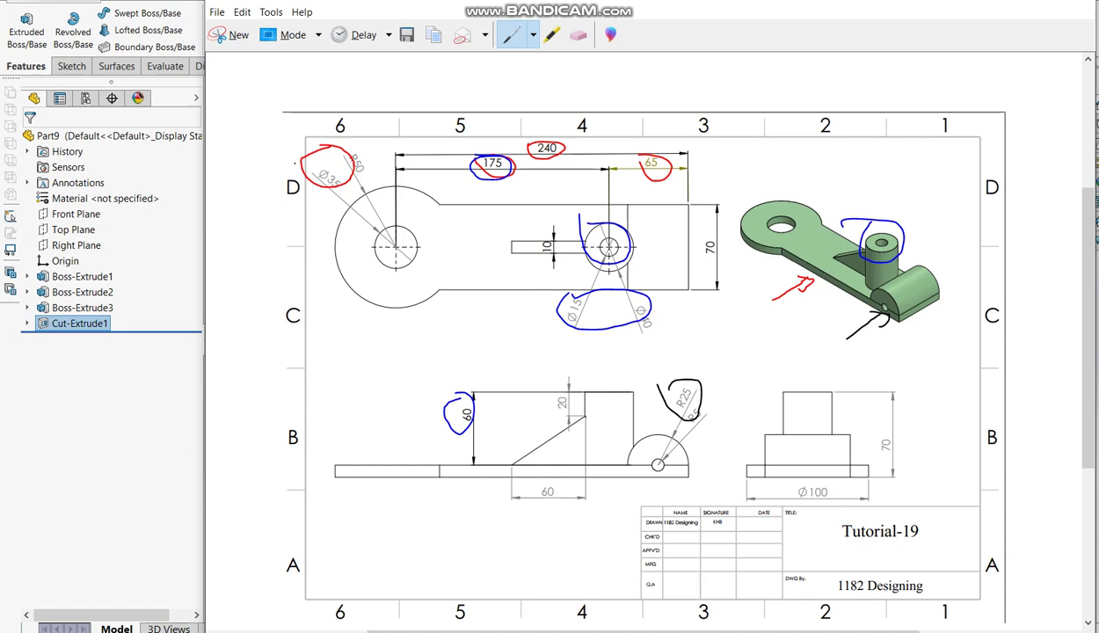
Mark the triangular rib with a green pen in the drawing's 3D and front views.
{"action": "left_click", "coordinate": [534, 35]}
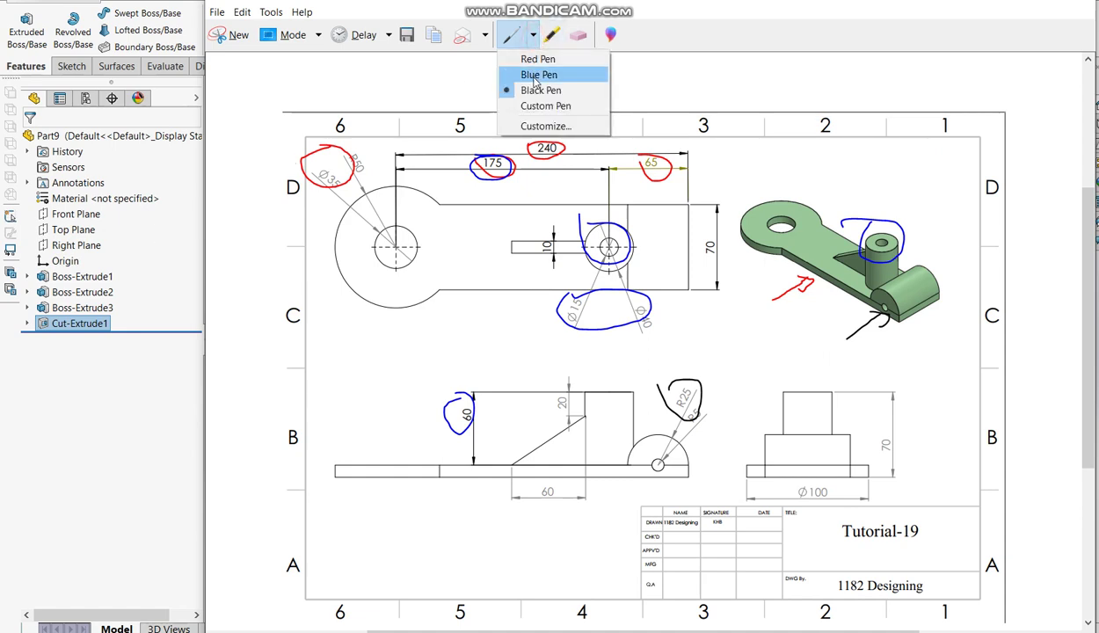
{"action": "left_click", "coordinate": [528, 105]}
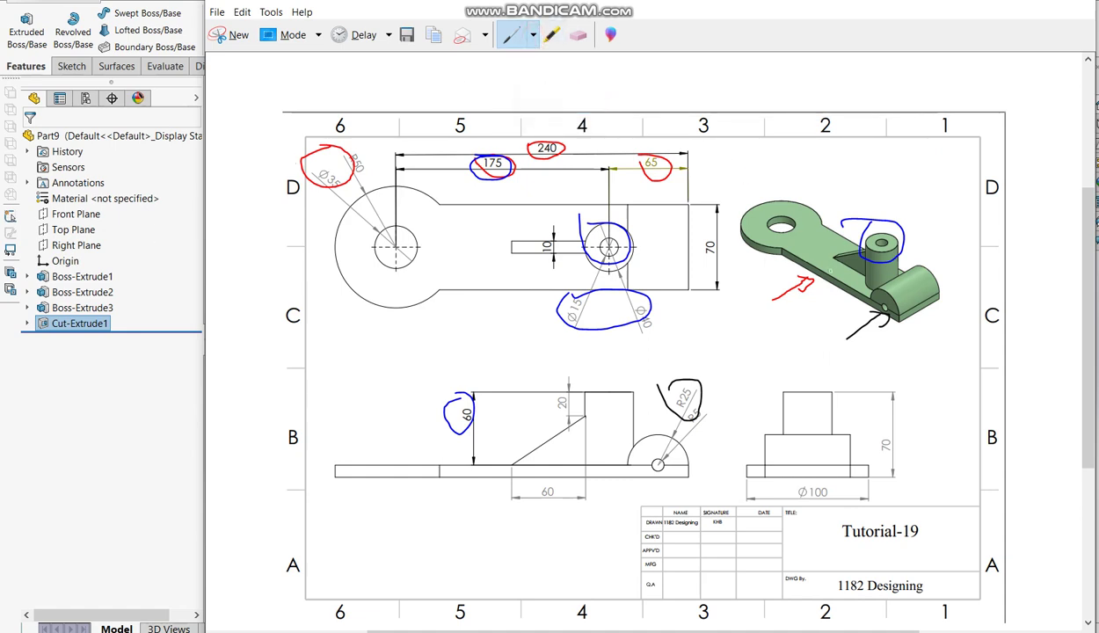
{"action": "left_click_drag", "start_coordinate": [878, 173], "coordinate": [864, 242]}
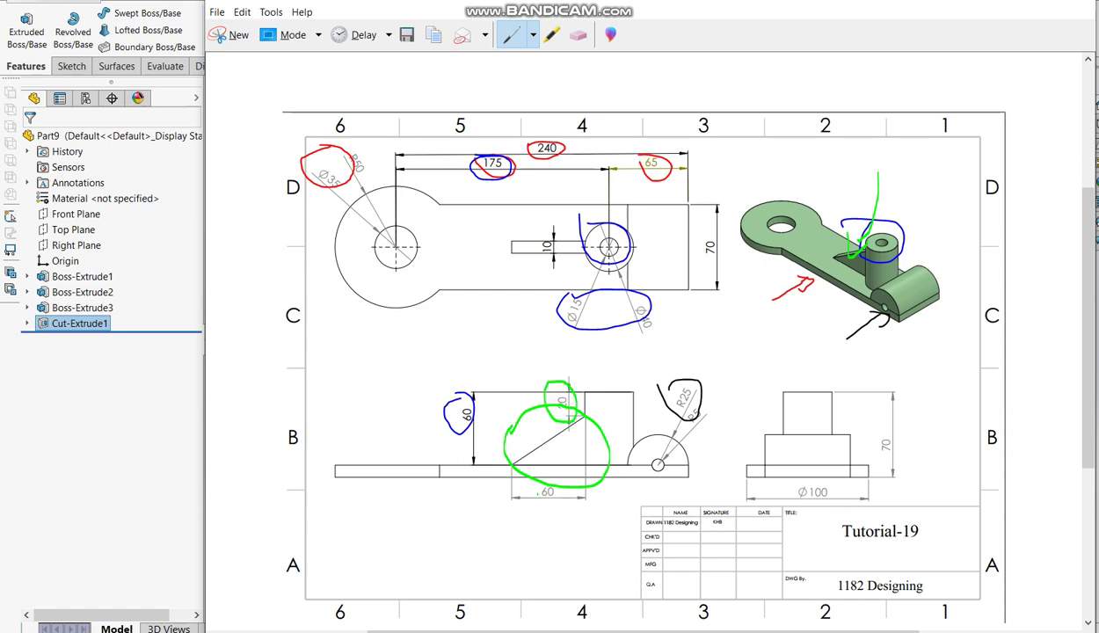
{"action": "left_click_drag", "start_coordinate": [532, 484], "coordinate": [557, 476]}
{"action": "key", "text": "alt+Tab"}
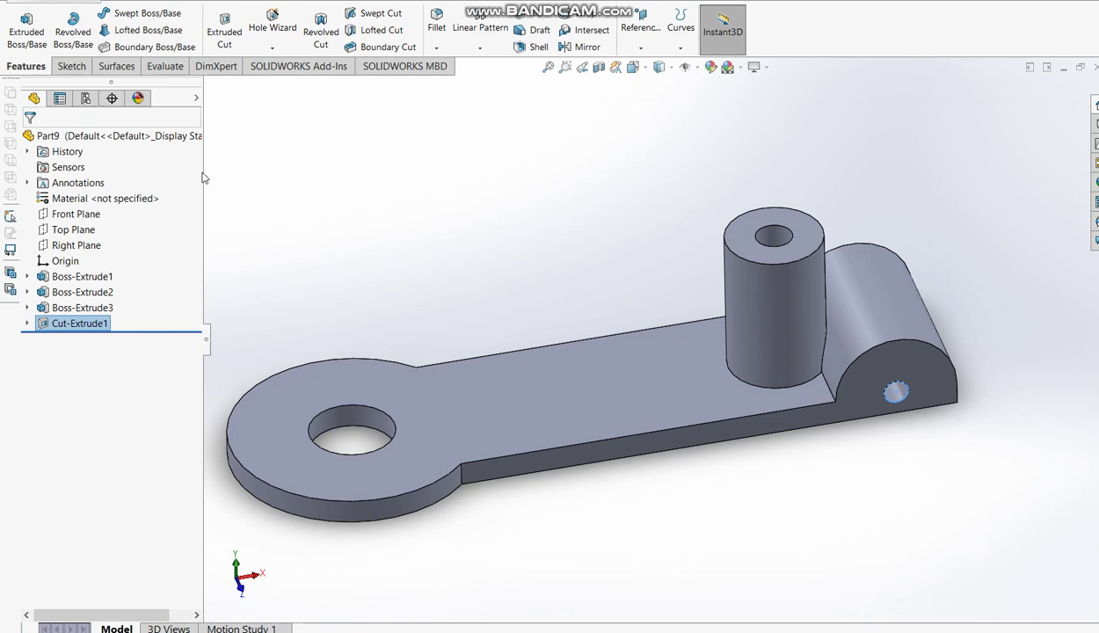
Sketch on the Front Plane a diagonal line from the boss's left side down to the plate's top edge.
{"action": "left_click", "coordinate": [84, 216]}
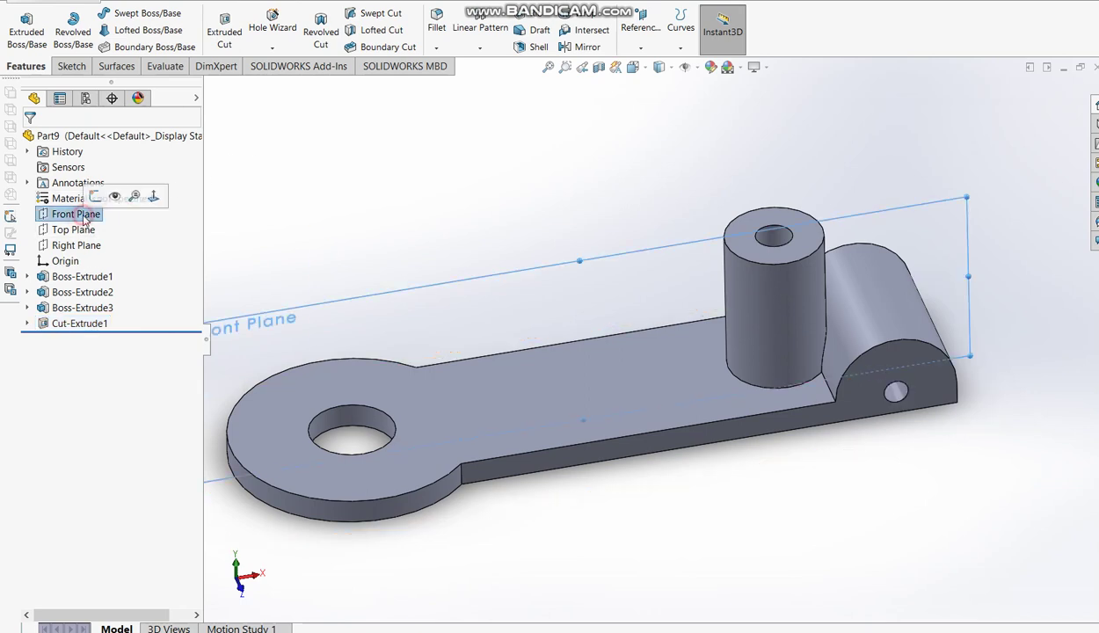
{"action": "left_click", "coordinate": [70, 66]}
{"action": "left_click", "coordinate": [19, 19]}
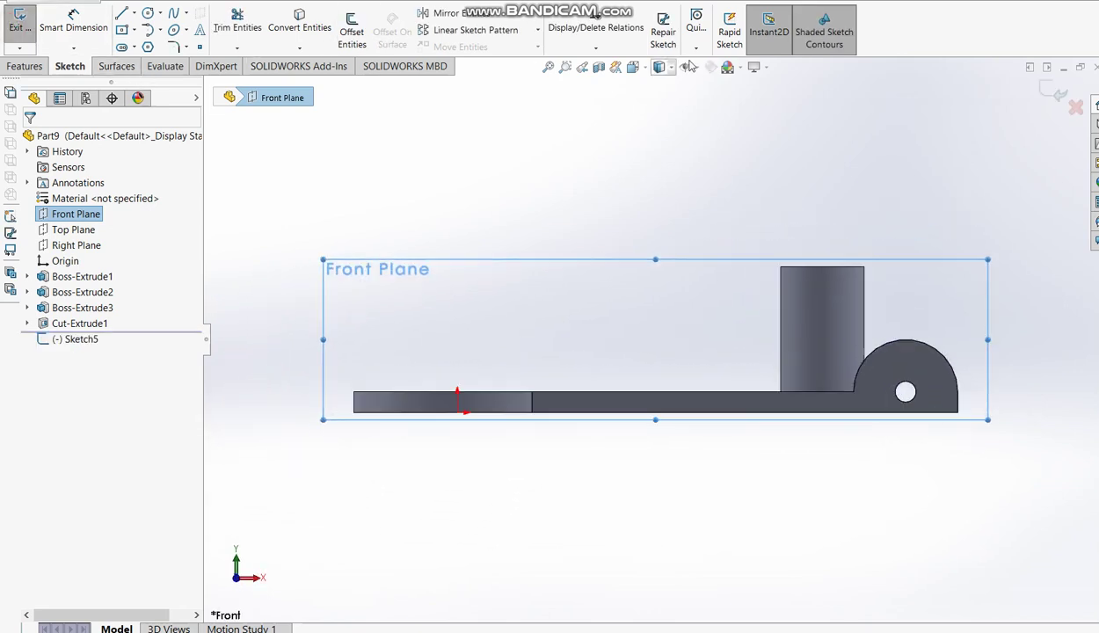
{"action": "left_click", "coordinate": [121, 13]}
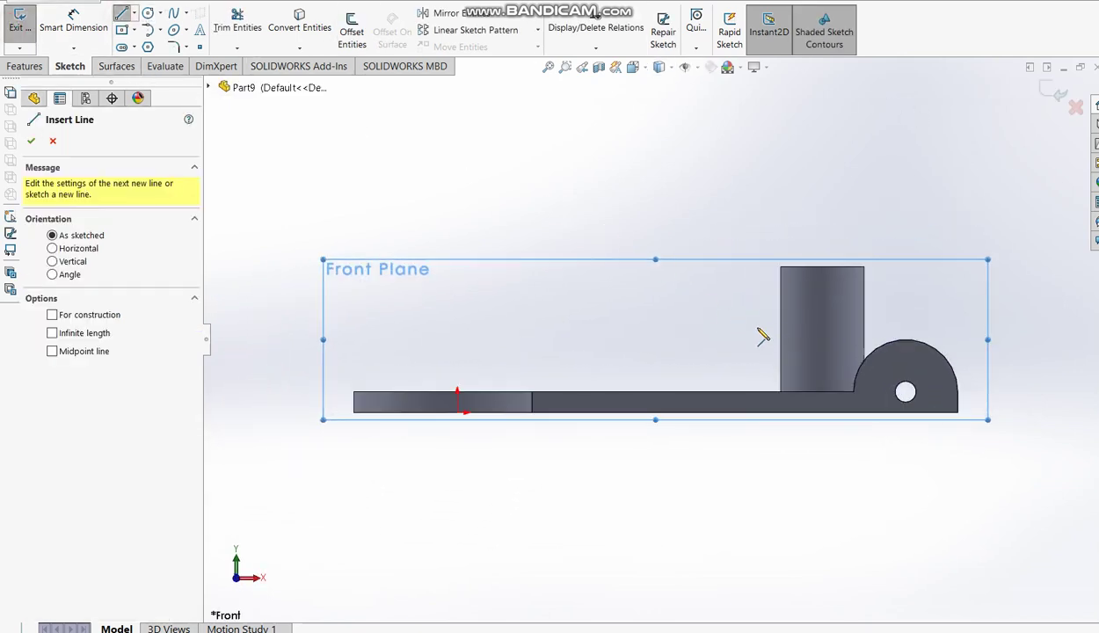
{"action": "left_click", "coordinate": [780, 303]}
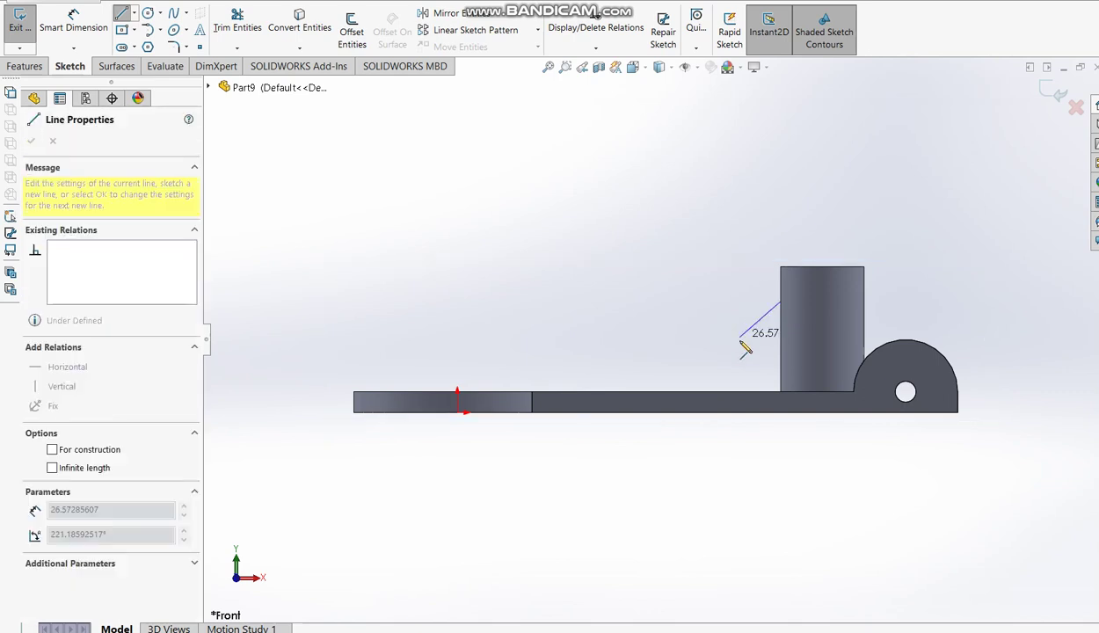
{"action": "left_click", "coordinate": [665, 391]}
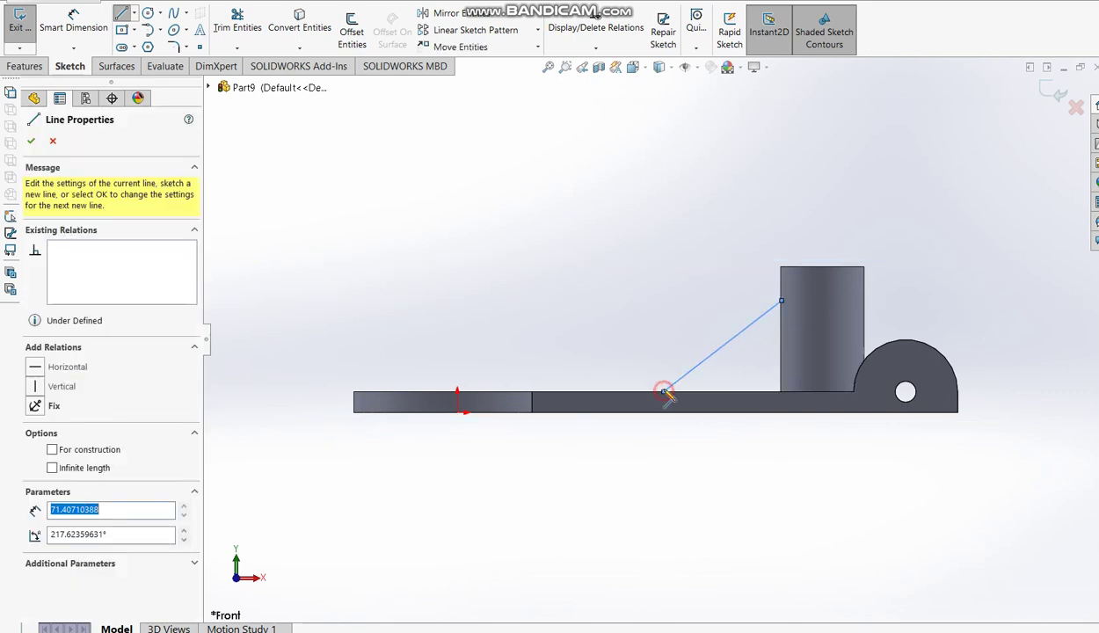
Dimension the line's upper endpoint 20 mm below the boss top.
{"action": "left_click", "coordinate": [88, 33]}
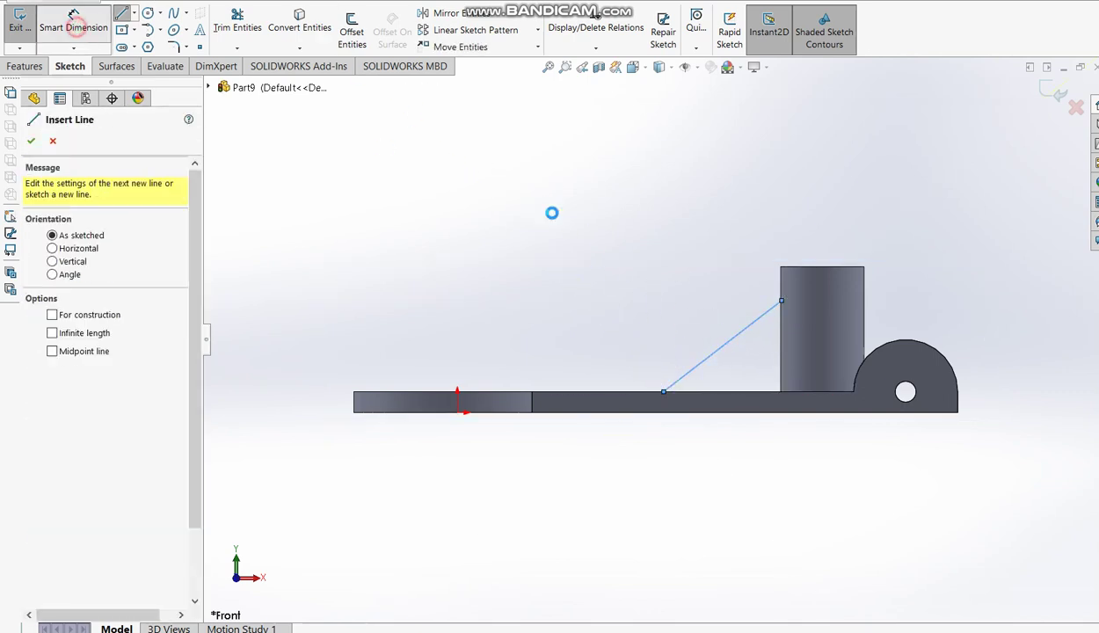
{"action": "left_click", "coordinate": [782, 304]}
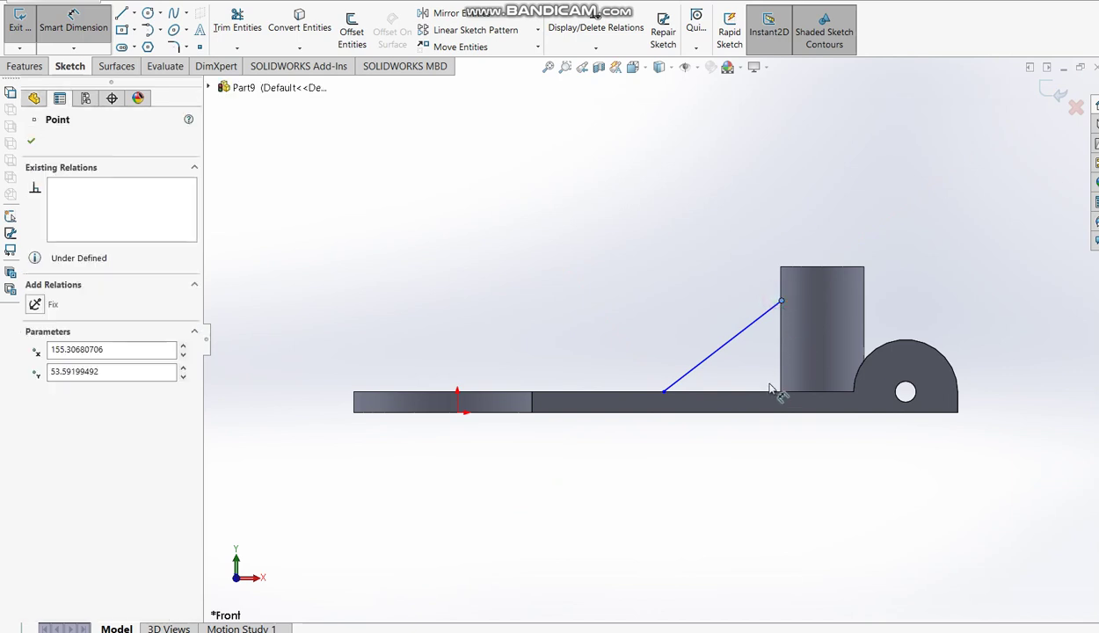
{"action": "left_click", "coordinate": [797, 267]}
{"action": "left_click", "coordinate": [746, 281]}
{"action": "type", "text": "20"}
{"action": "key", "text": "Return"}
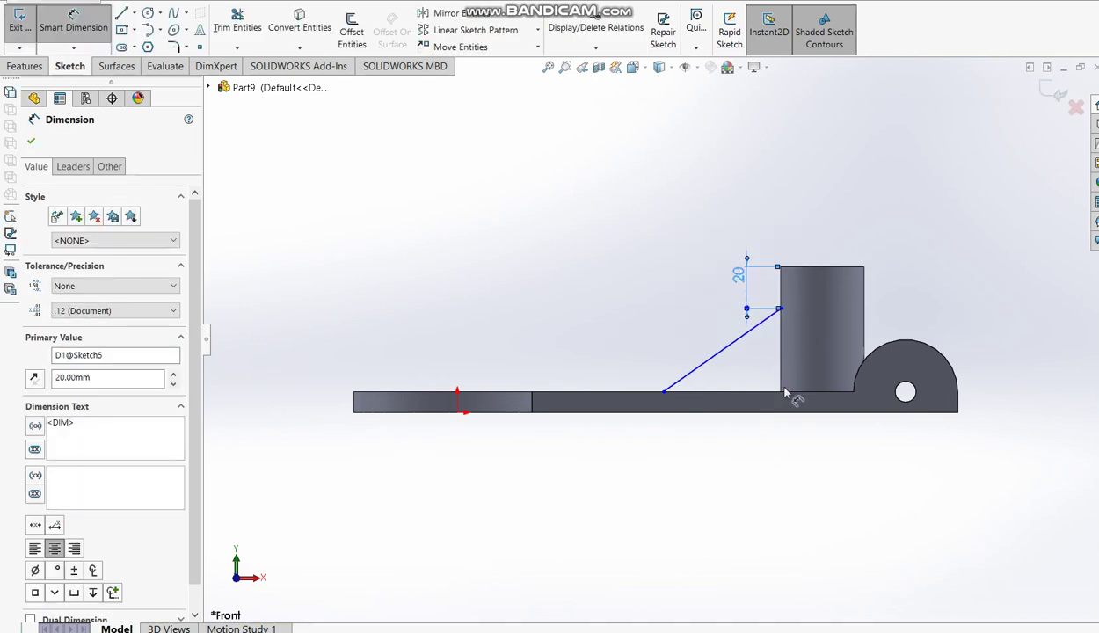
Dimension the line's foot 60 mm from the boss and finish the sketch in isometric view.
{"action": "left_click", "coordinate": [664, 392]}
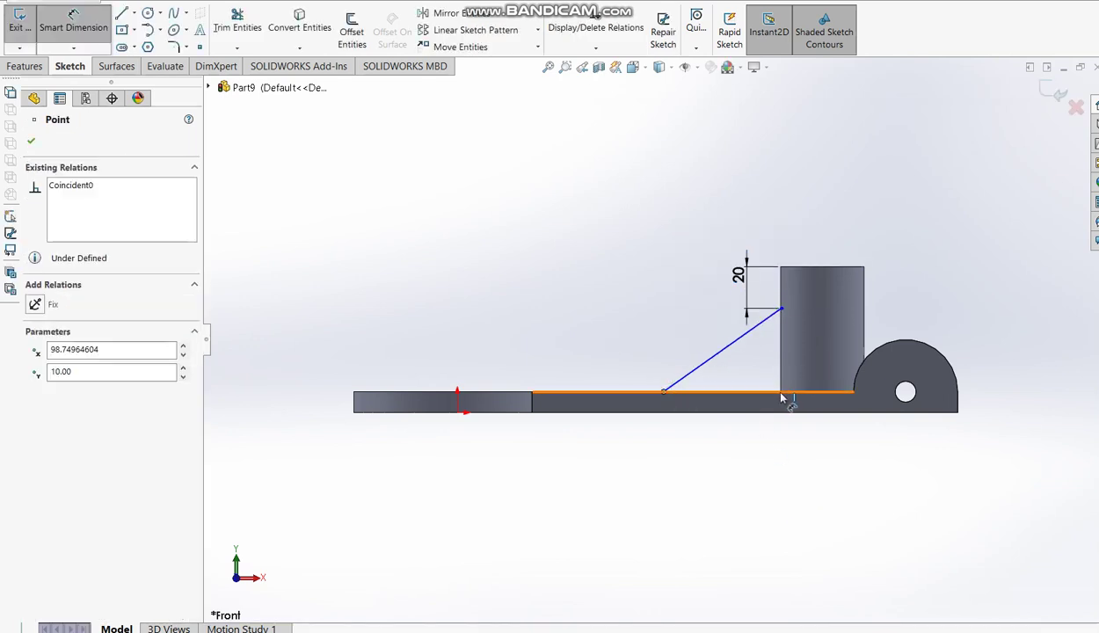
{"action": "left_click", "coordinate": [781, 390]}
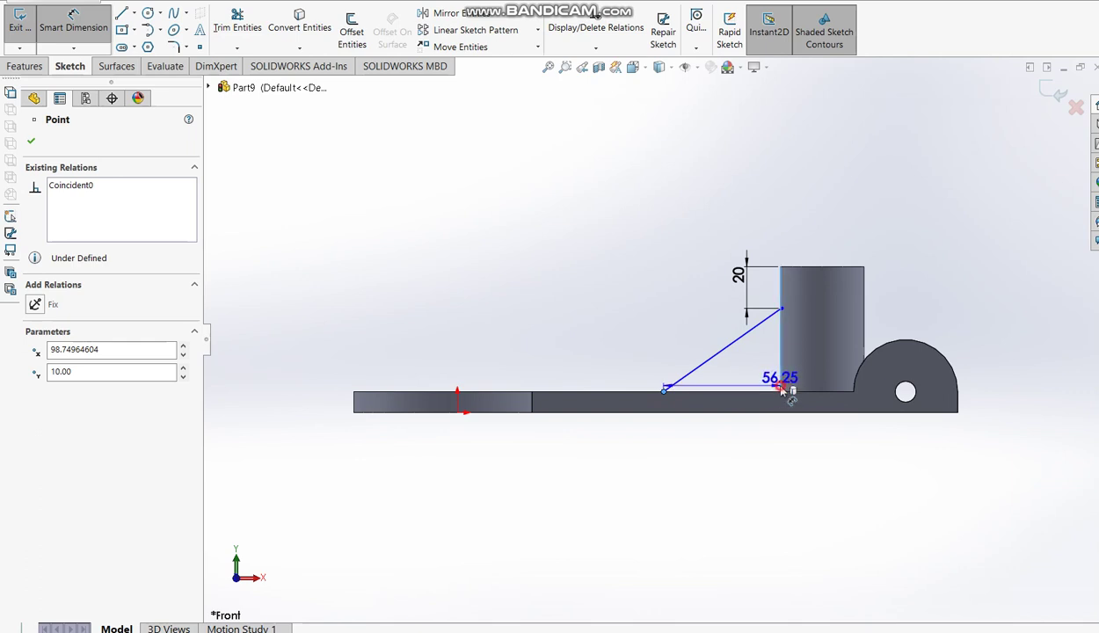
{"action": "left_click", "coordinate": [743, 429]}
{"action": "type", "text": "6"}
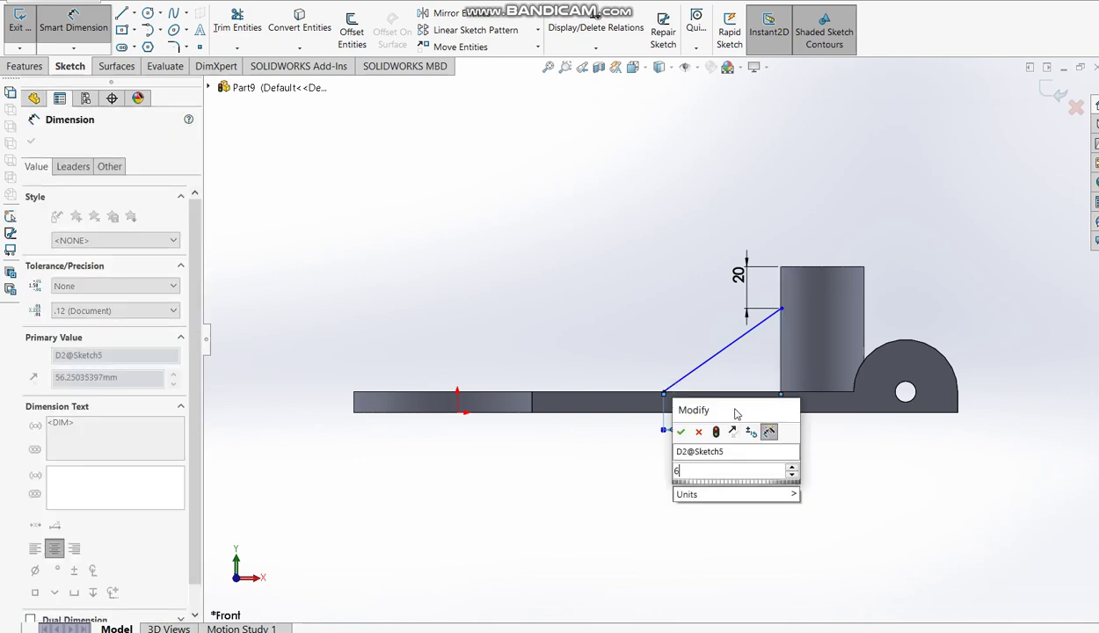
{"action": "type", "text": "0"}
{"action": "key", "text": "Return"}
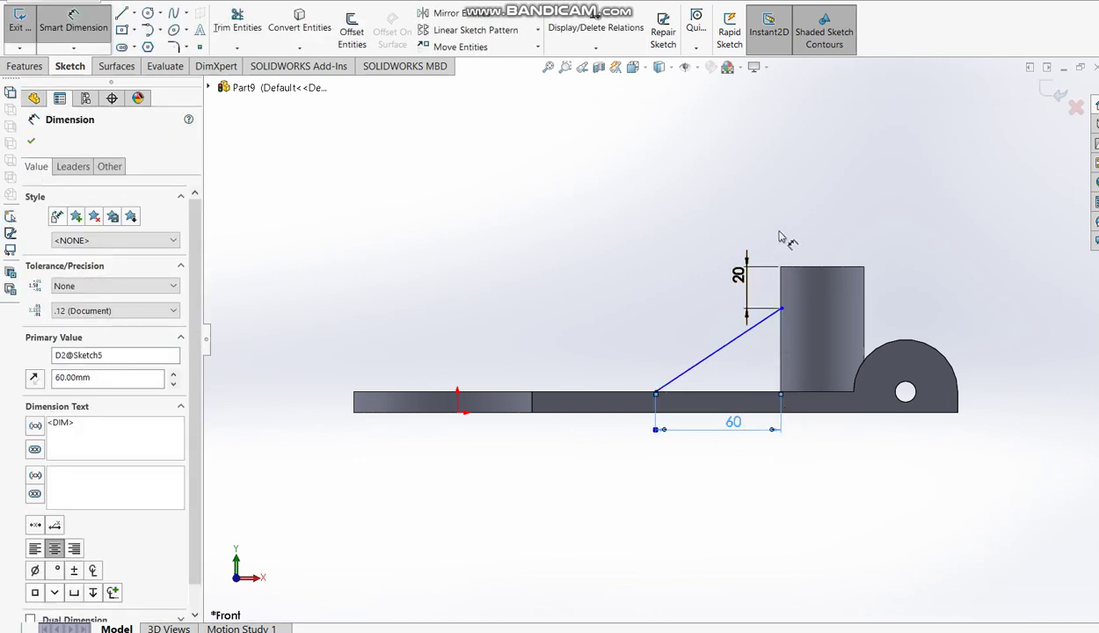
{"action": "left_click", "coordinate": [1055, 95]}
{"action": "key", "text": "ctrl+7"}
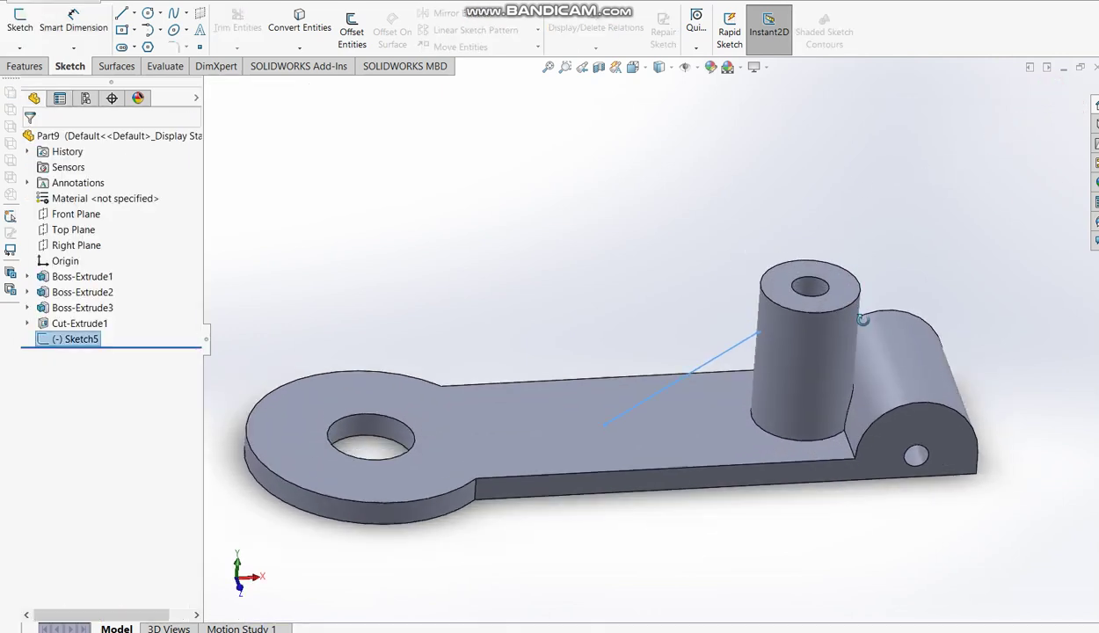
Create a 10 mm rib from the sketched line with the material side flipped toward the part.
{"action": "left_click", "coordinate": [24, 67]}
{"action": "left_click", "coordinate": [522, 16]}
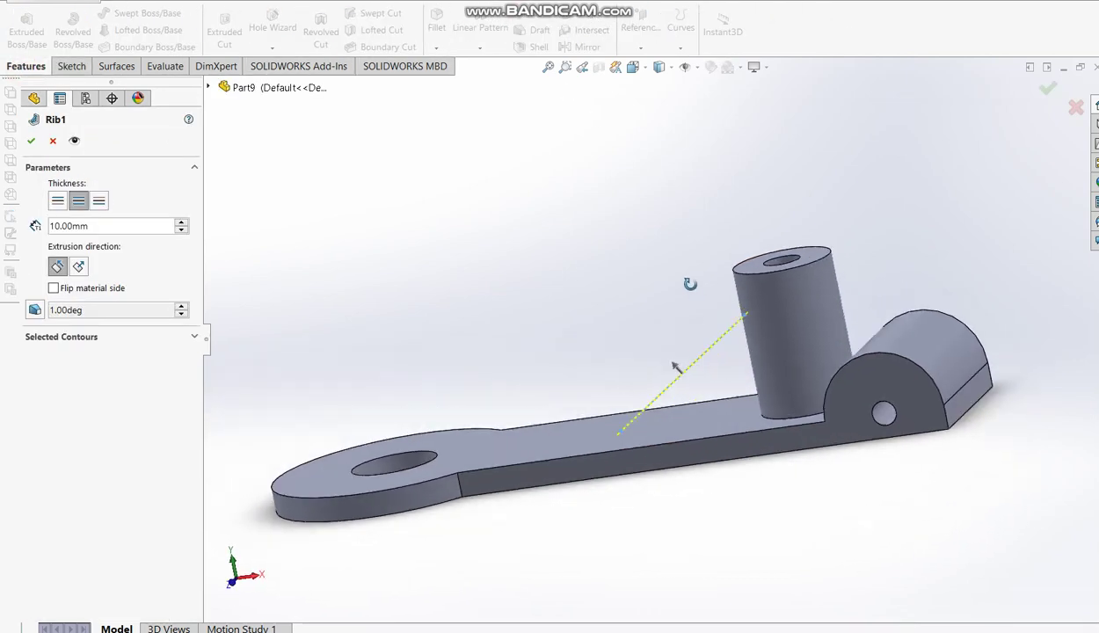
{"action": "left_click", "coordinate": [53, 289]}
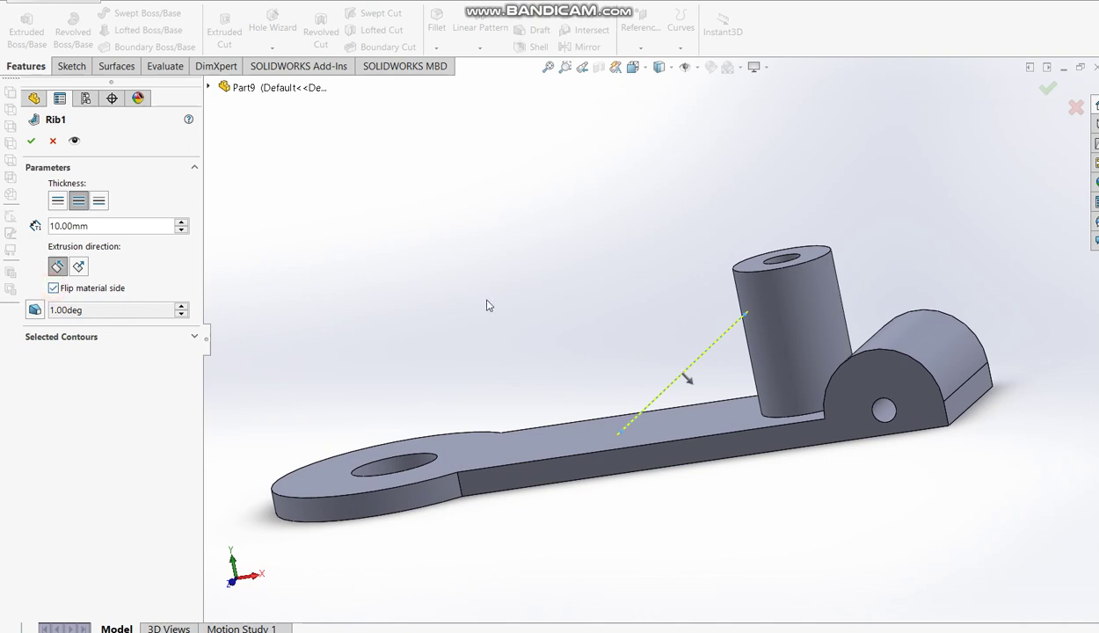
{"action": "left_click", "coordinate": [1048, 88]}
{"action": "mouse_move", "coordinate": [774, 224]}
{"action": "middle_mouse_down"}
{"action": "mouse_move", "coordinate": [827, 273]}
{"action": "mouse_move", "coordinate": [792, 237]}
{"action": "middle_mouse_up"}
{"action": "left_click", "coordinate": [690, 174]}
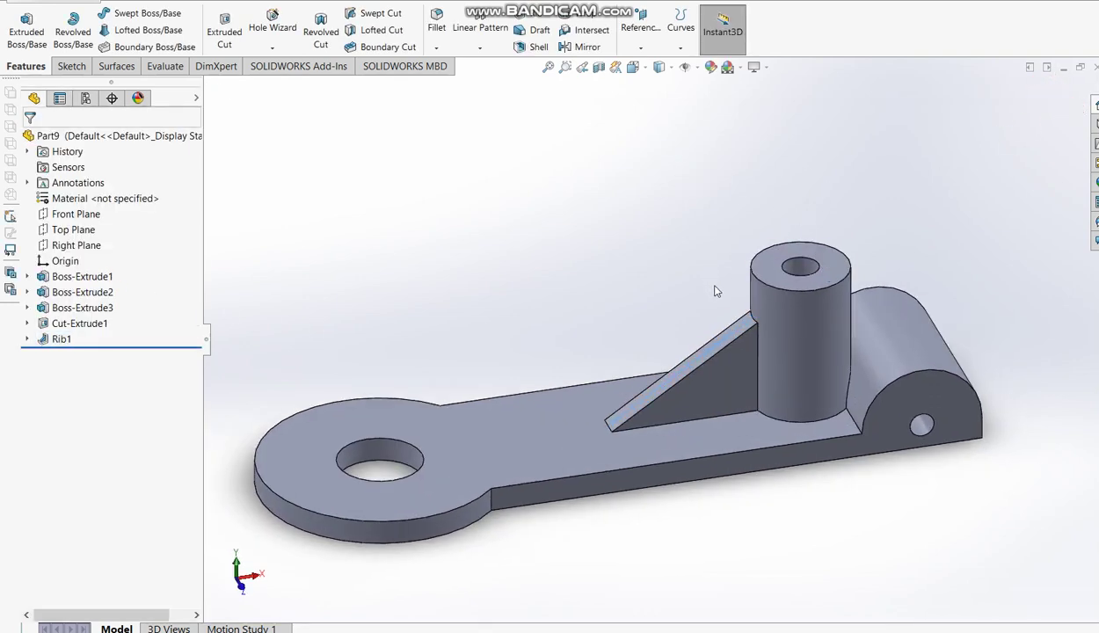
{"action": "middle_click_drag", "start_coordinate": [717, 291], "coordinate": [707, 312]}
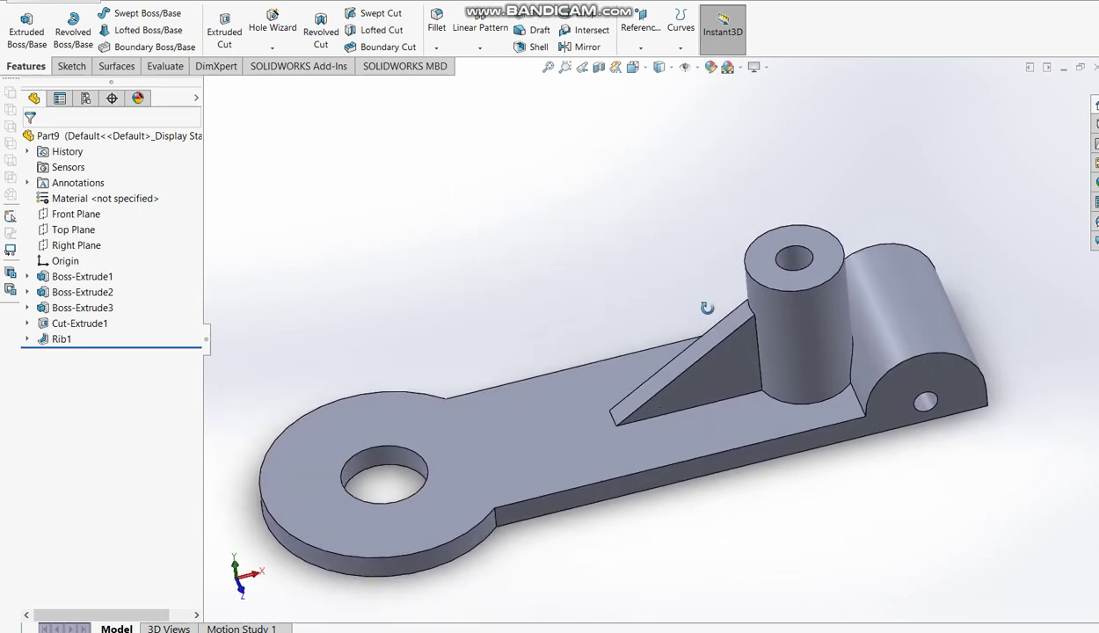
{"action": "scroll", "coordinate": [788, 306], "scroll_direction": "down", "scroll_amount": 2}
{"action": "scroll", "coordinate": [780, 311], "scroll_direction": "down", "scroll_amount": 3}
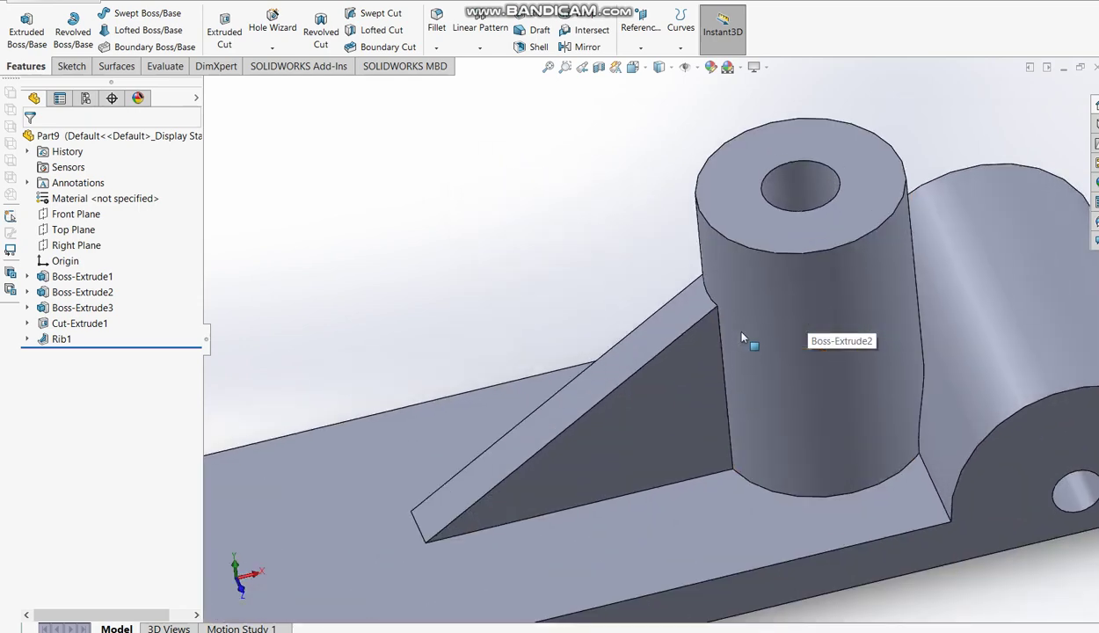
{"action": "scroll", "coordinate": [742, 333], "scroll_direction": "up", "scroll_amount": 3}
{"action": "scroll", "coordinate": [760, 343], "scroll_direction": "up", "scroll_amount": 3}
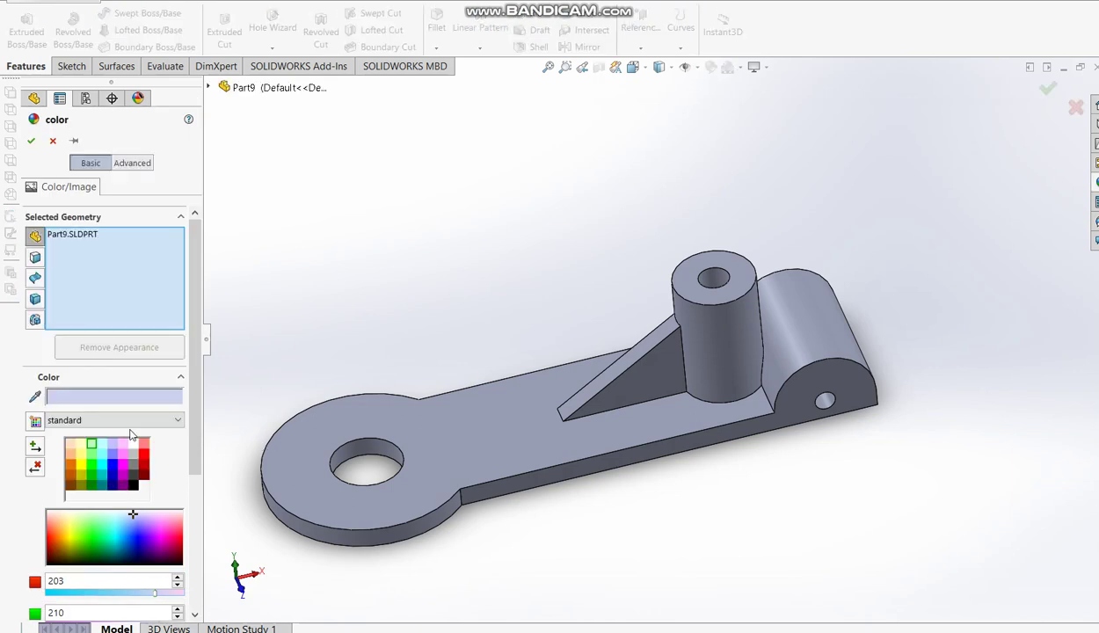
Apply the light-green swatch from the standard palette to the whole part.
{"action": "left_click", "coordinate": [91, 444]}
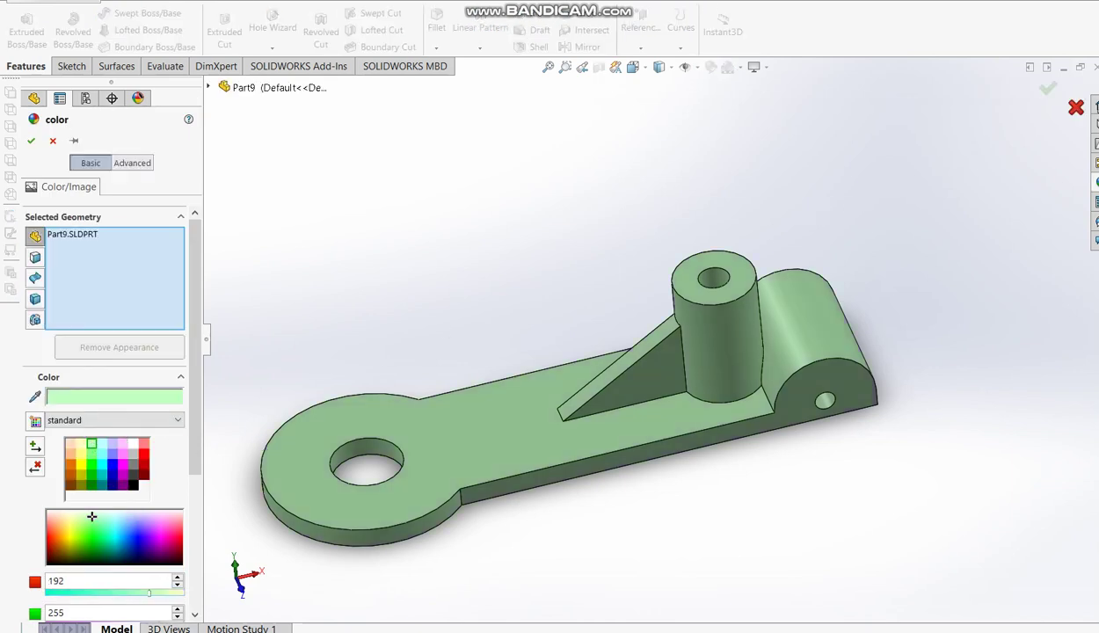
{"action": "left_click", "coordinate": [1046, 89]}
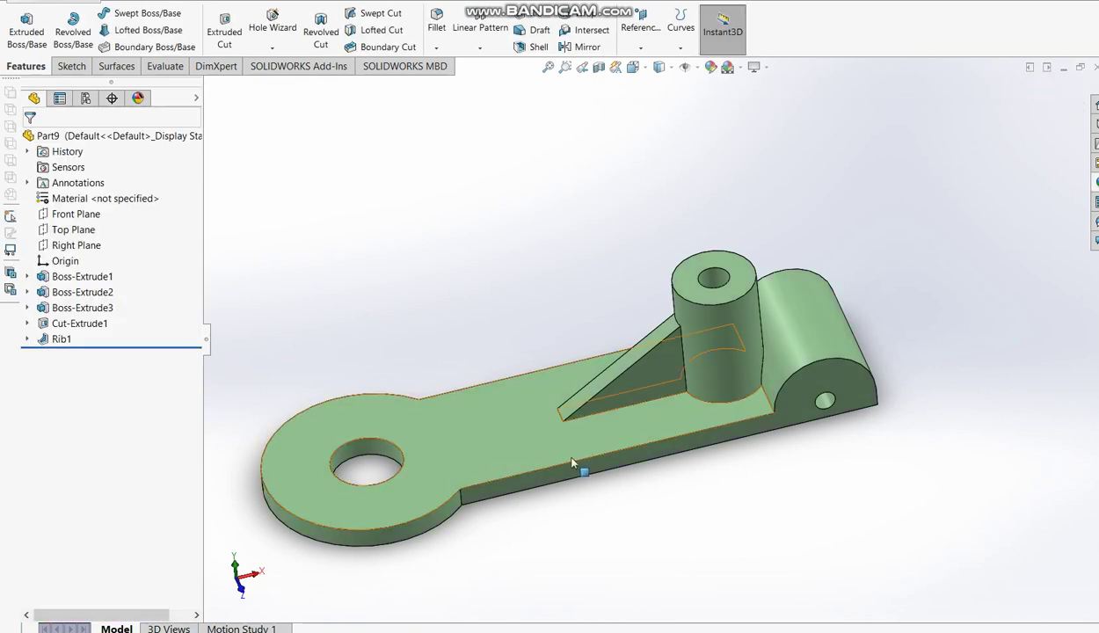
{"action": "scroll", "coordinate": [578, 457], "scroll_direction": "down", "scroll_amount": 2}
{"action": "scroll", "coordinate": [576, 449], "scroll_direction": "up", "scroll_amount": 2}
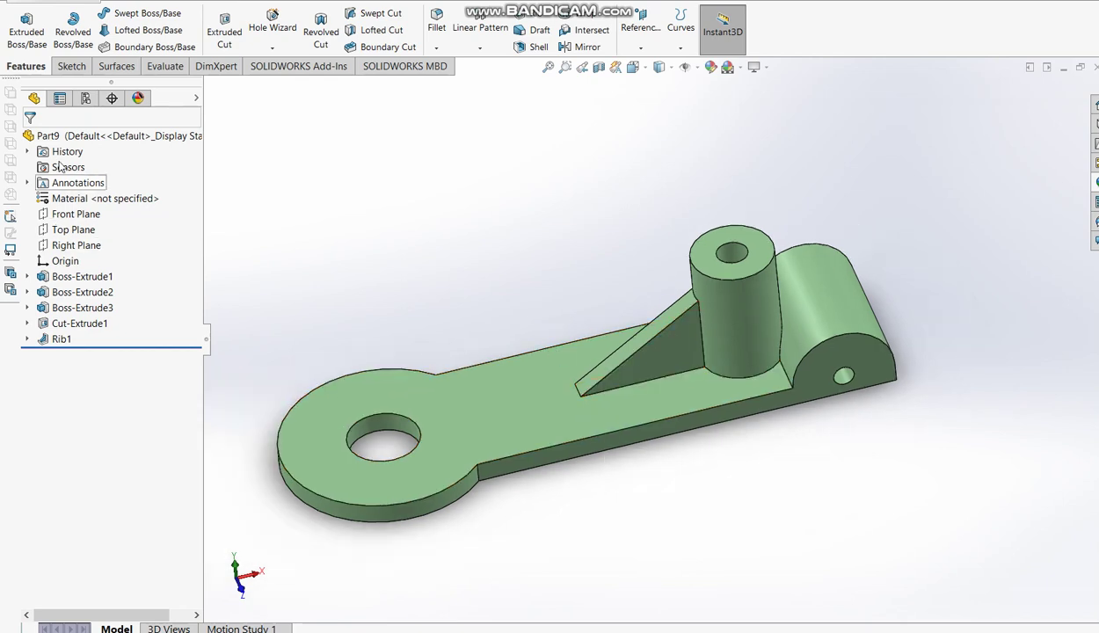
{"action": "left_click", "coordinate": [59, 214]}
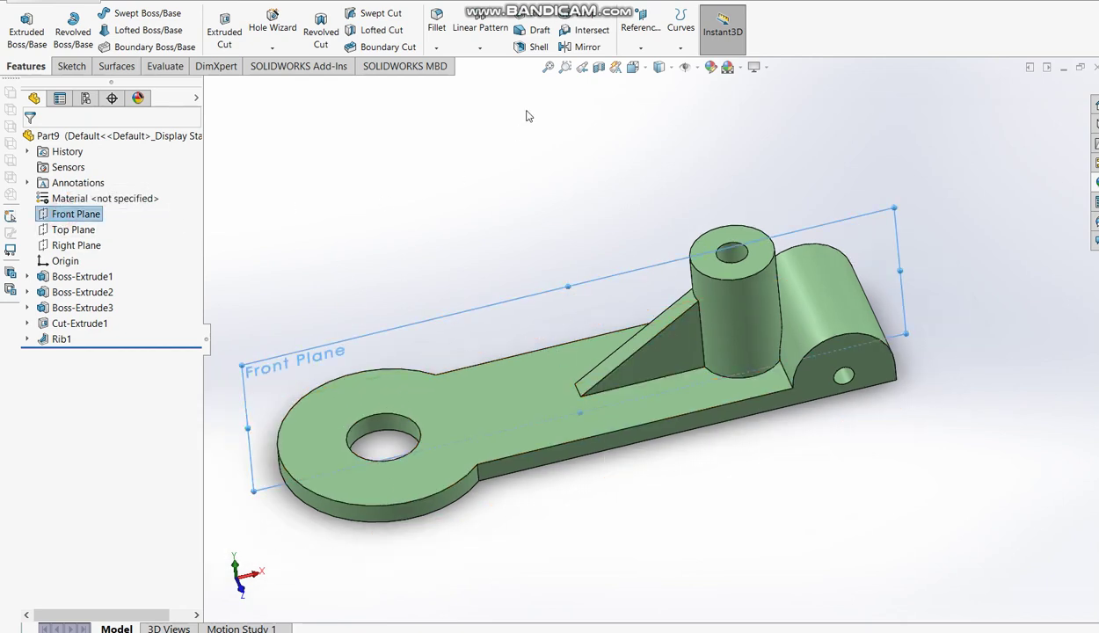
{"action": "left_click", "coordinate": [583, 67]}
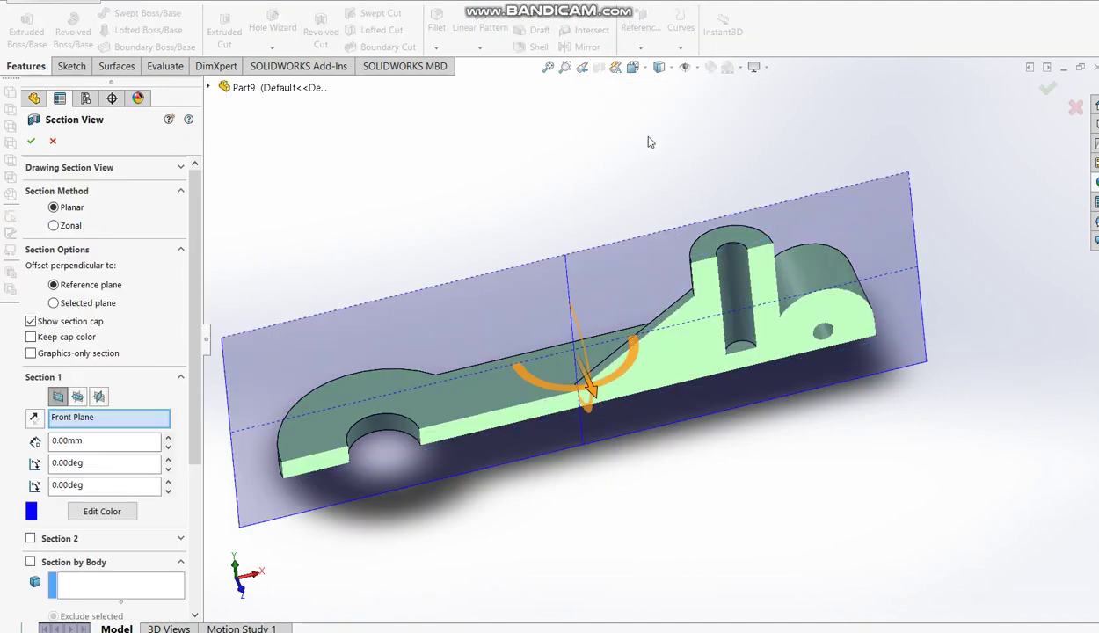
{"action": "left_click", "coordinate": [1046, 88]}
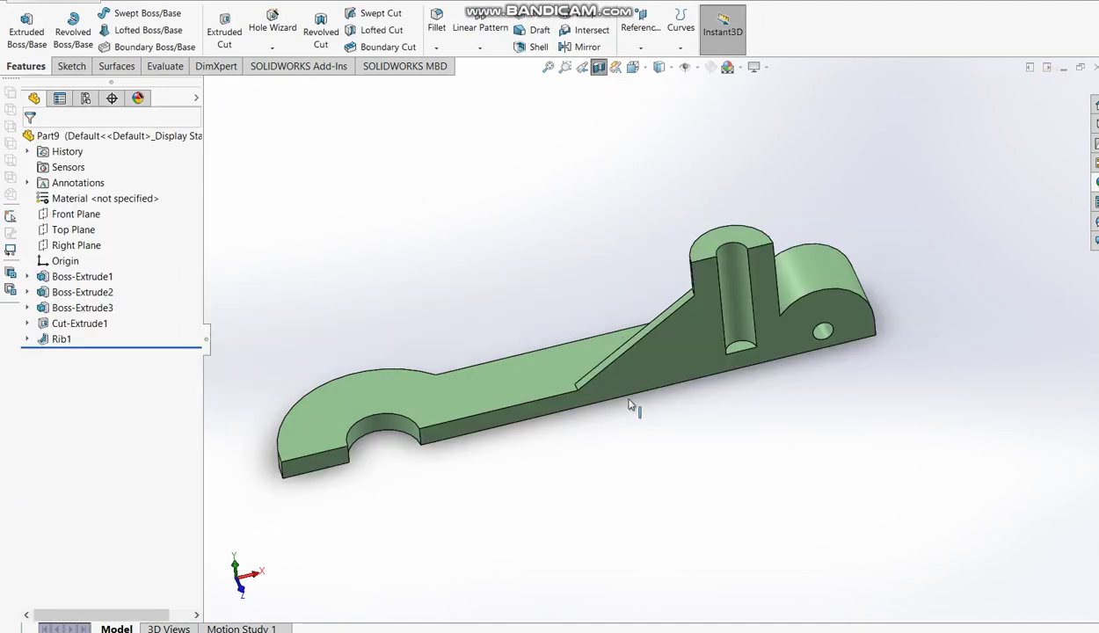
{"action": "middle_click_drag", "start_coordinate": [603, 395], "coordinate": [631, 295]}
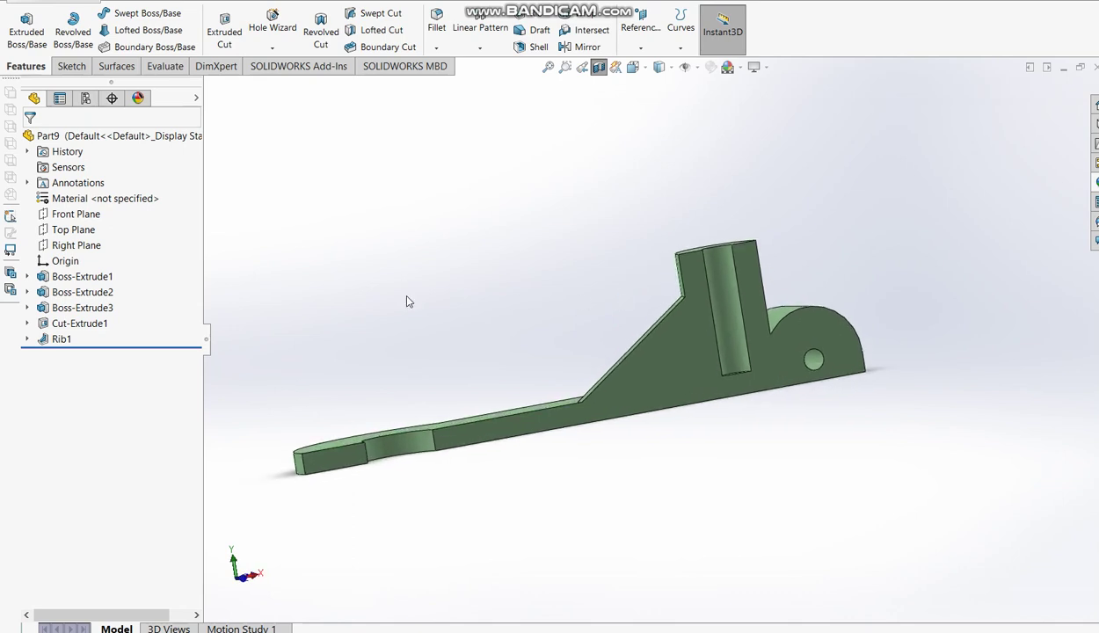
{"action": "left_click", "coordinate": [65, 326]}
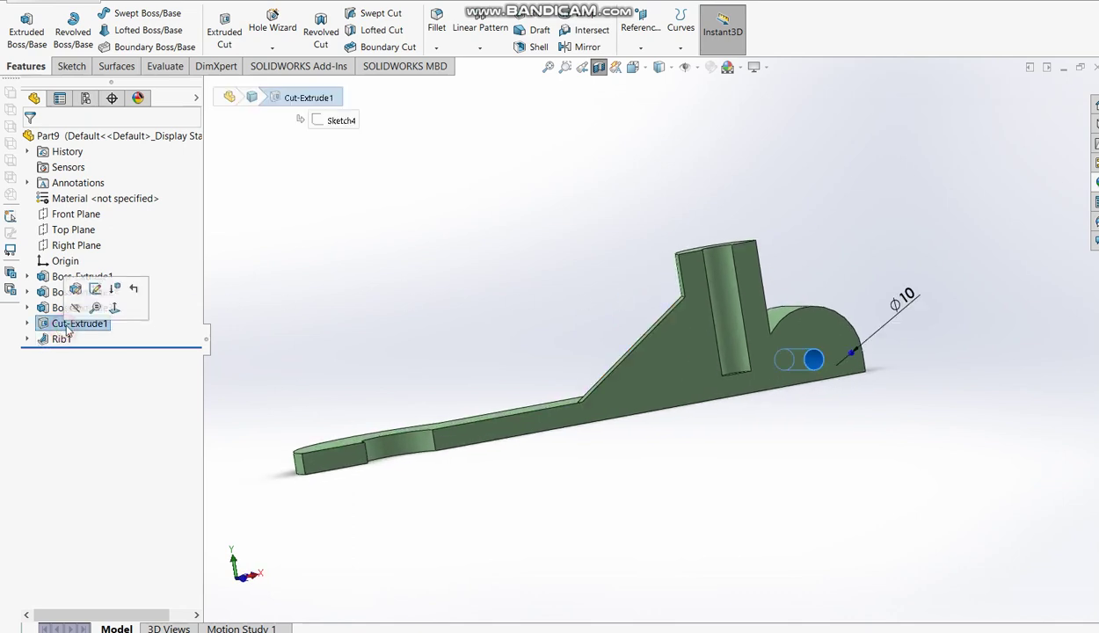
{"action": "left_click", "coordinate": [289, 252]}
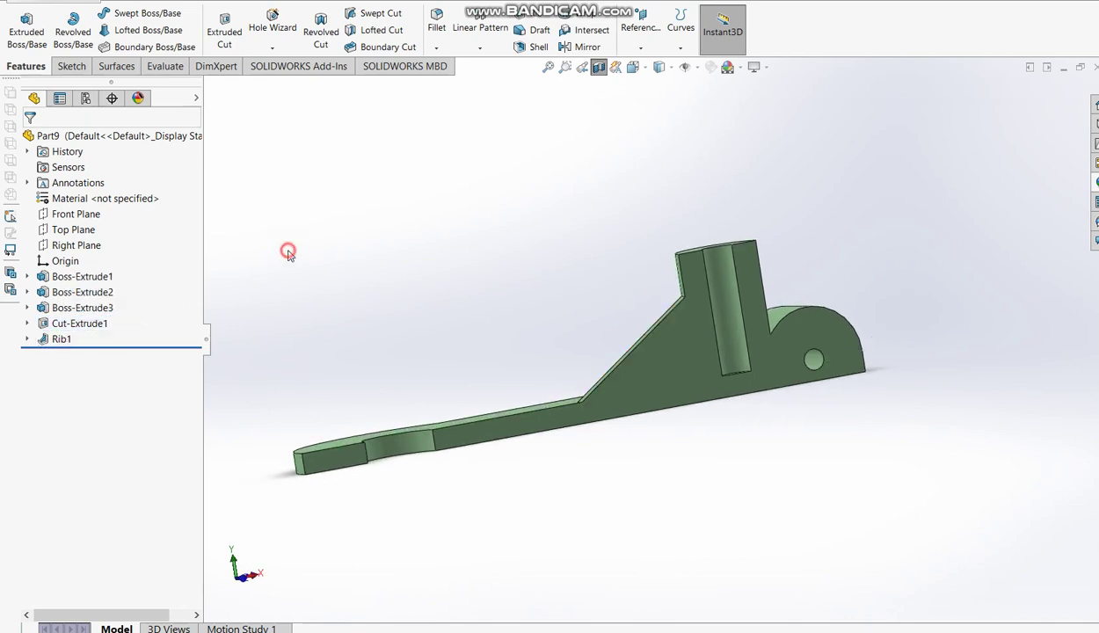
{"action": "mouse_move", "coordinate": [498, 331]}
{"action": "middle_mouse_down"}
{"action": "mouse_move", "coordinate": [512, 441]}
{"action": "mouse_move", "coordinate": [491, 431]}
{"action": "middle_mouse_up"}
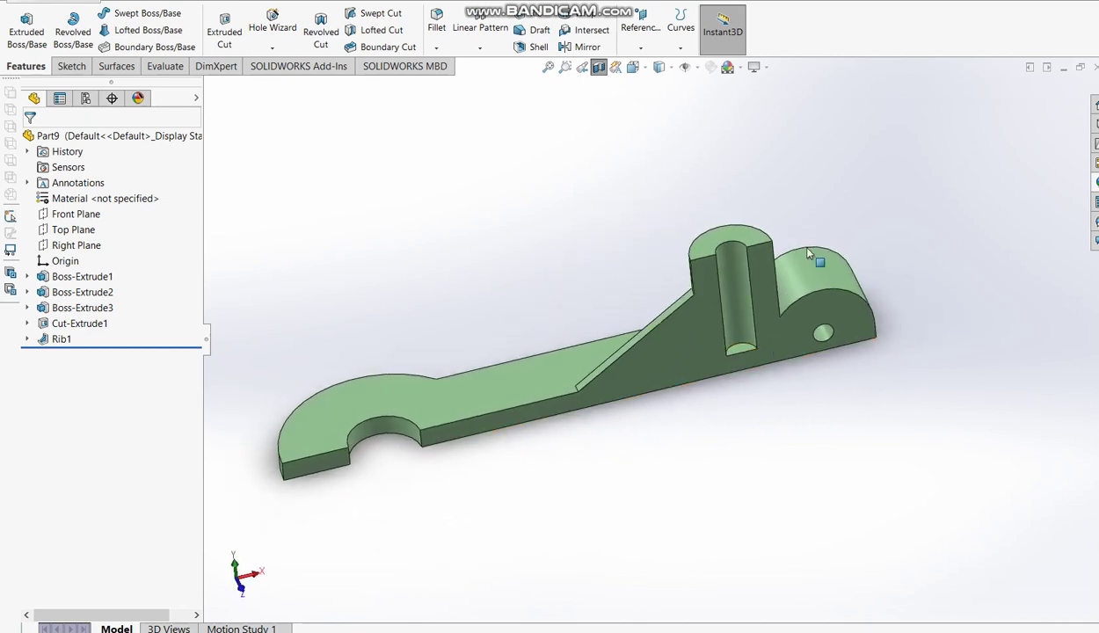
{"action": "left_click", "coordinate": [583, 69]}
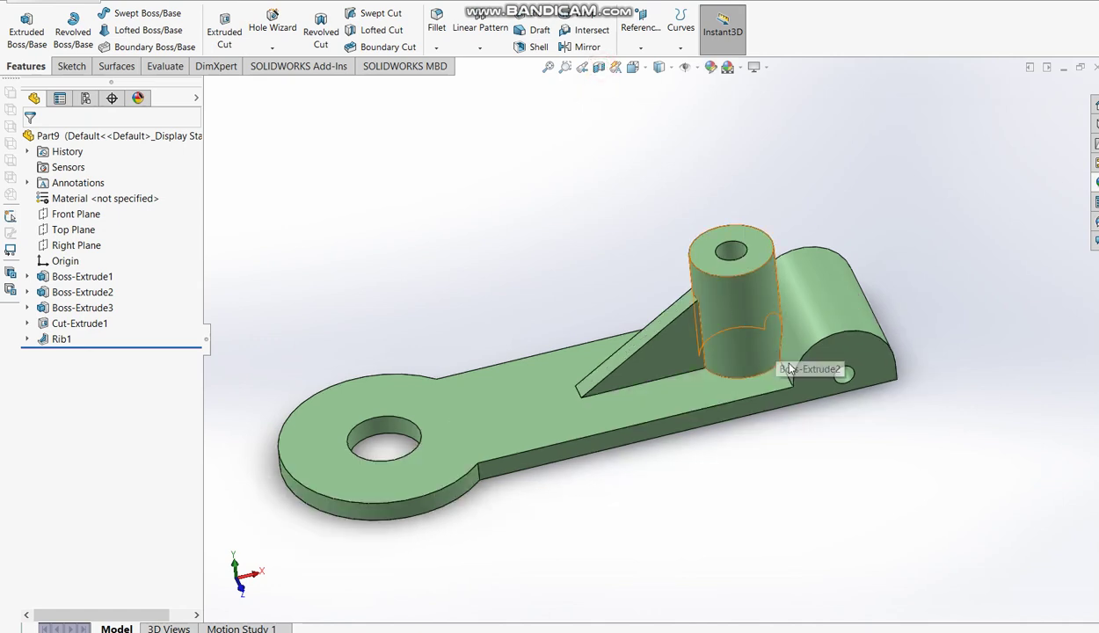
{"action": "left_click", "coordinate": [822, 255]}
{"action": "middle_click_drag", "start_coordinate": [453, 207], "coordinate": [571, 289]}
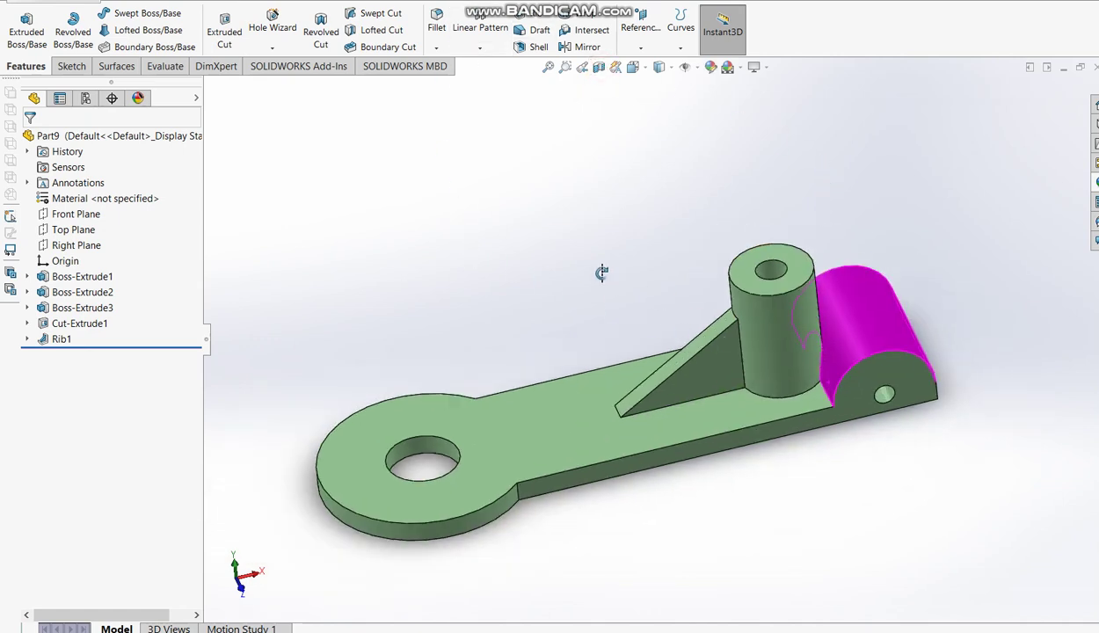
{"action": "left_click", "coordinate": [582, 265]}
{"action": "middle_click_drag", "start_coordinate": [694, 441], "coordinate": [641, 460]}
{"action": "key", "text": "ctrl+shift+z"}
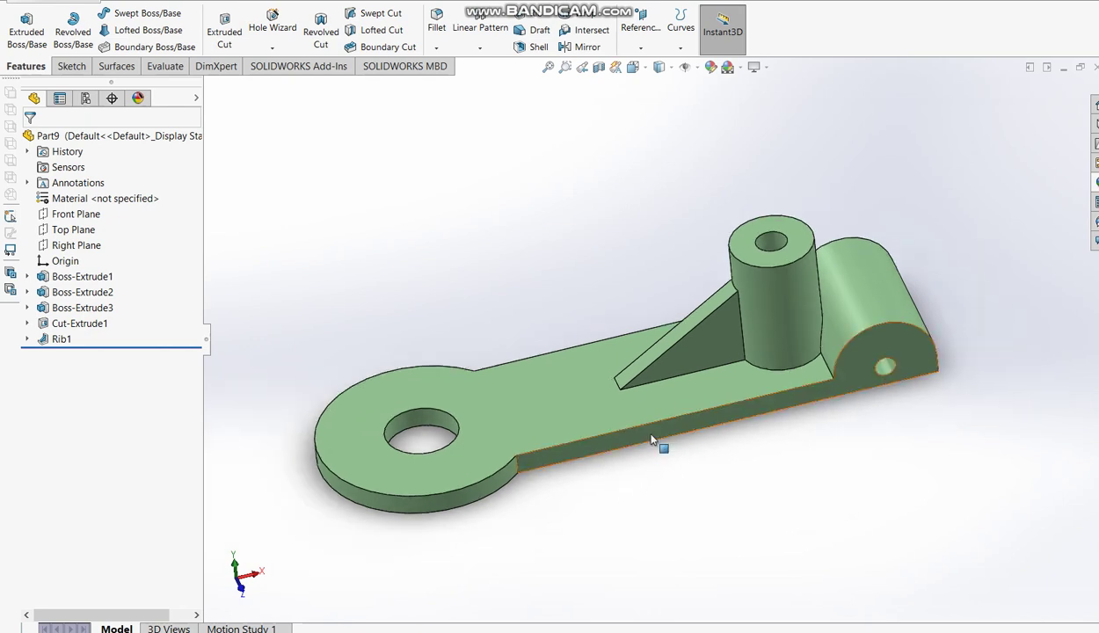
{"action": "scroll", "coordinate": [664, 448], "scroll_direction": "down", "scroll_amount": 2}
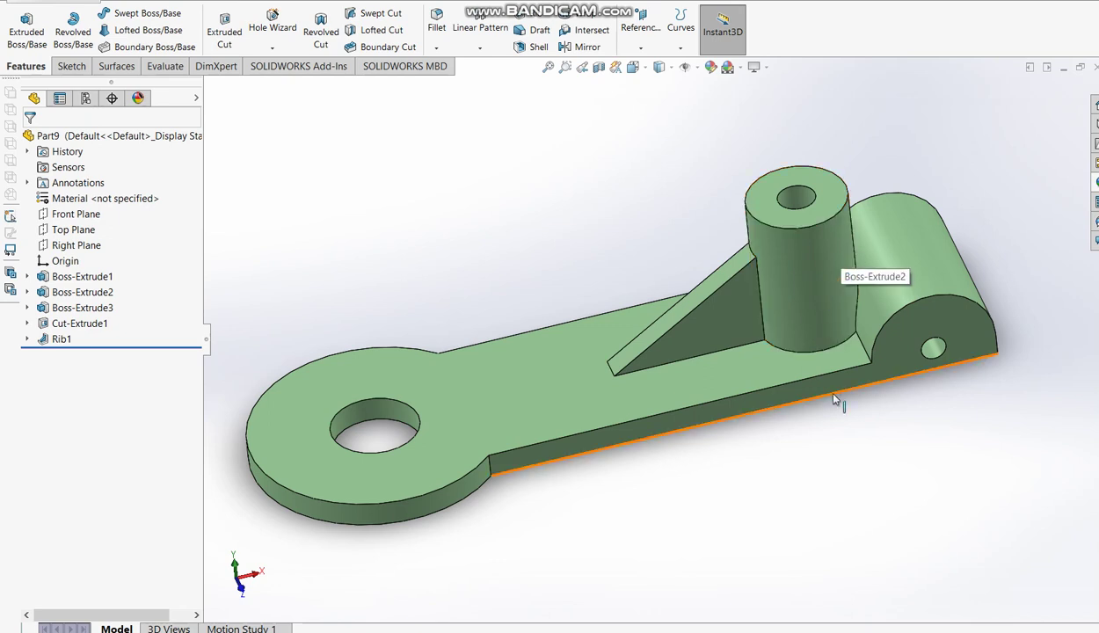